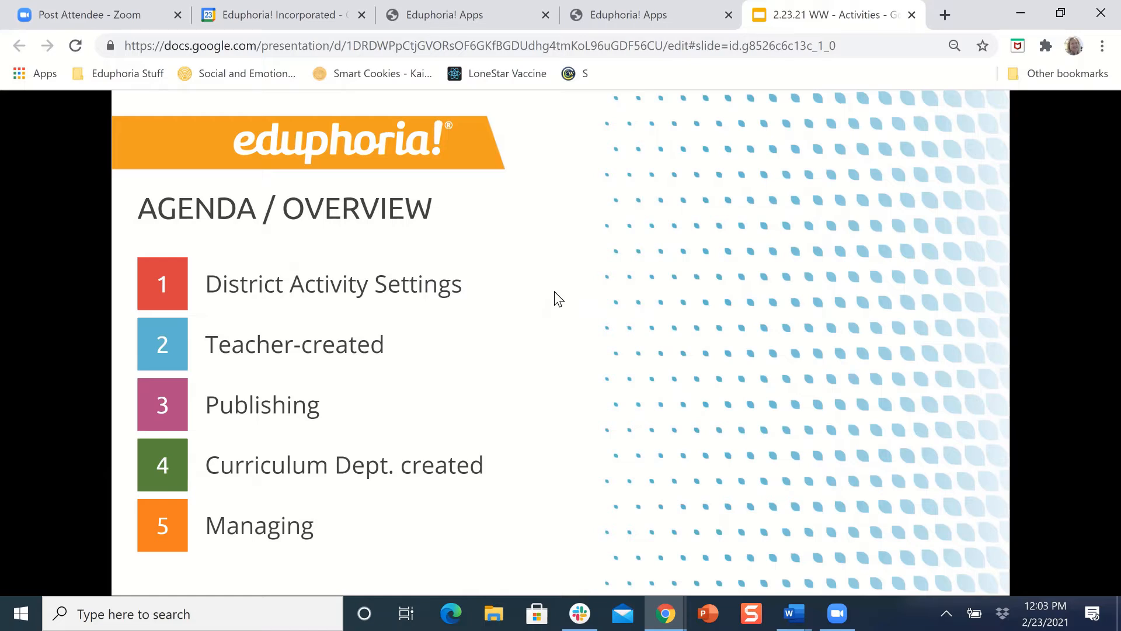
# Open Forethought in the admin account and display the Activity Options of the Forethought Options
pyautogui.hotkey('ctrl', '3')
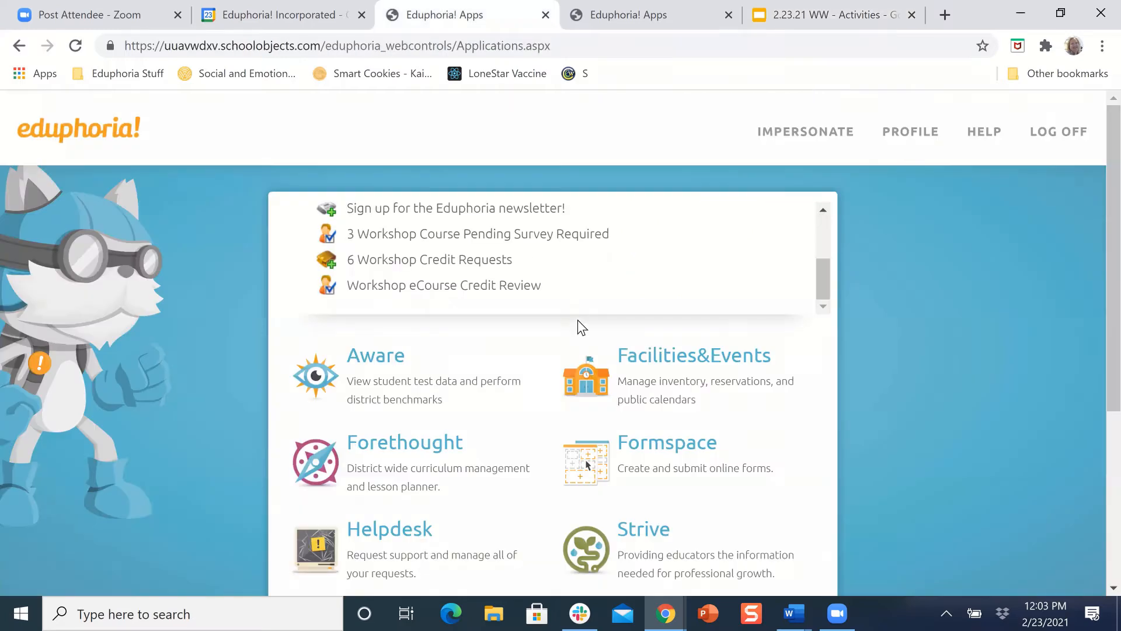
pyautogui.scroll(-2, 530, 379)
pyautogui.scroll(-1, 530, 380)
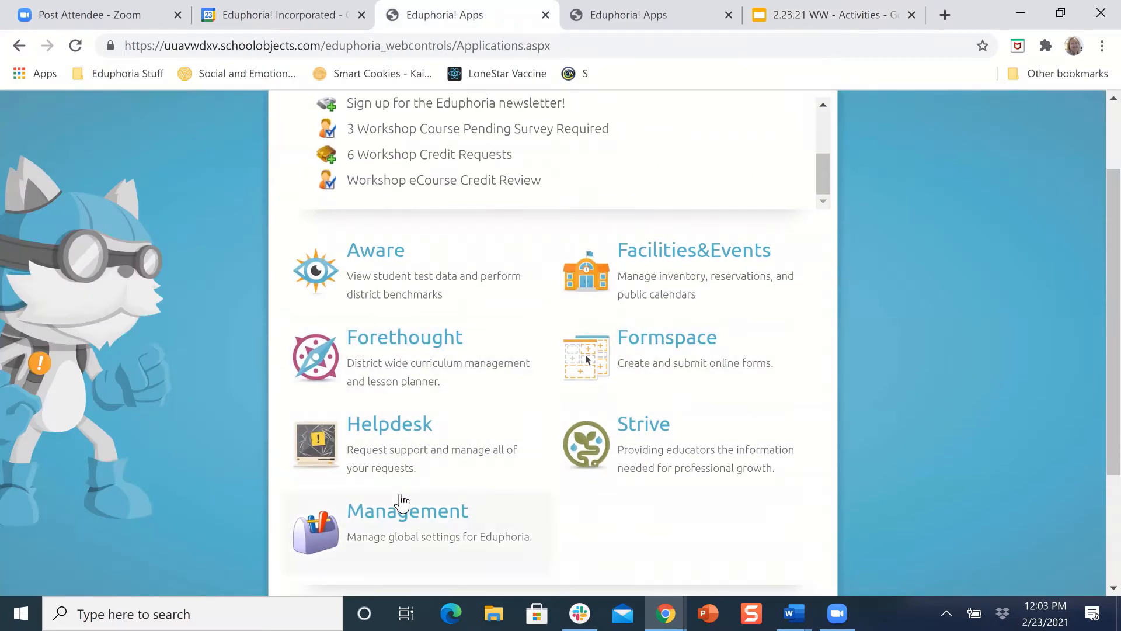
pyautogui.click(380, 340)
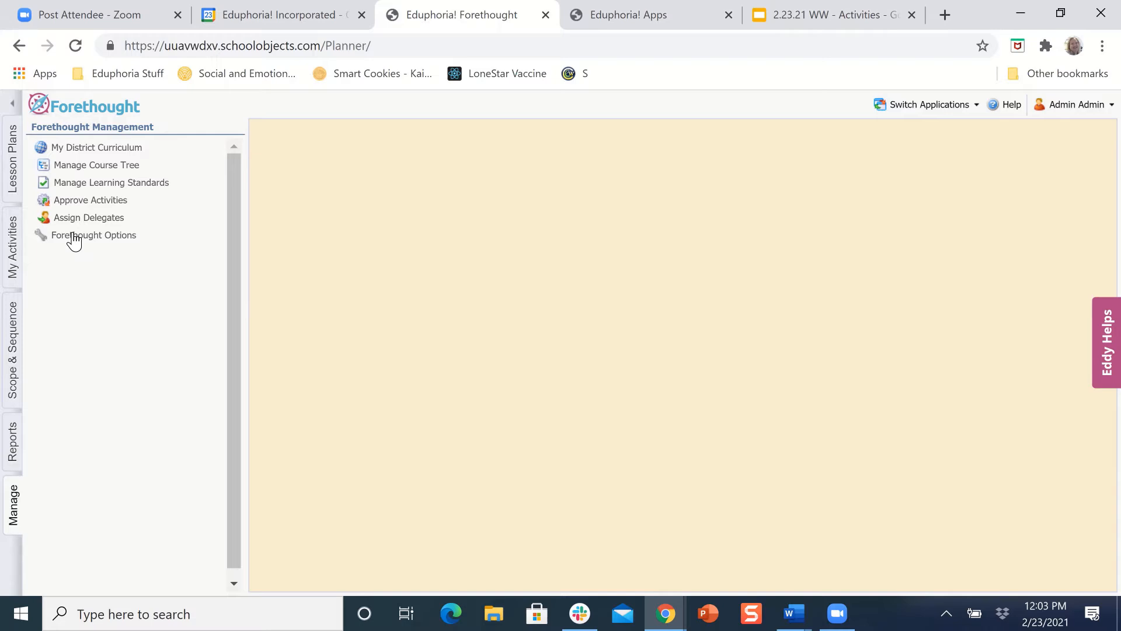
pyautogui.click(74, 238)
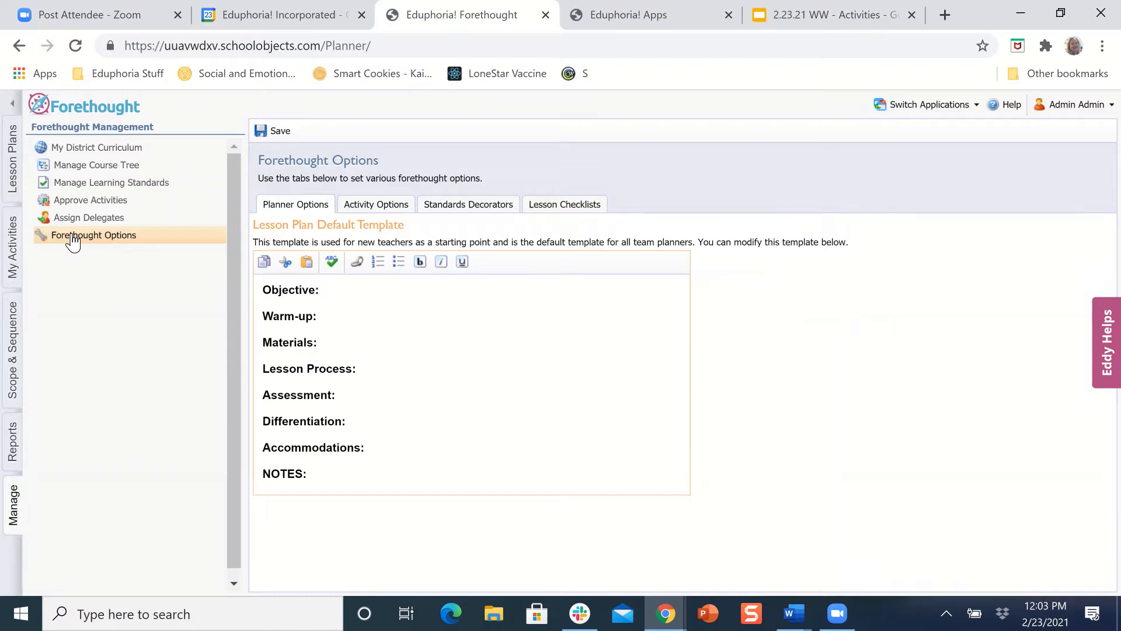
pyautogui.click(365, 207)
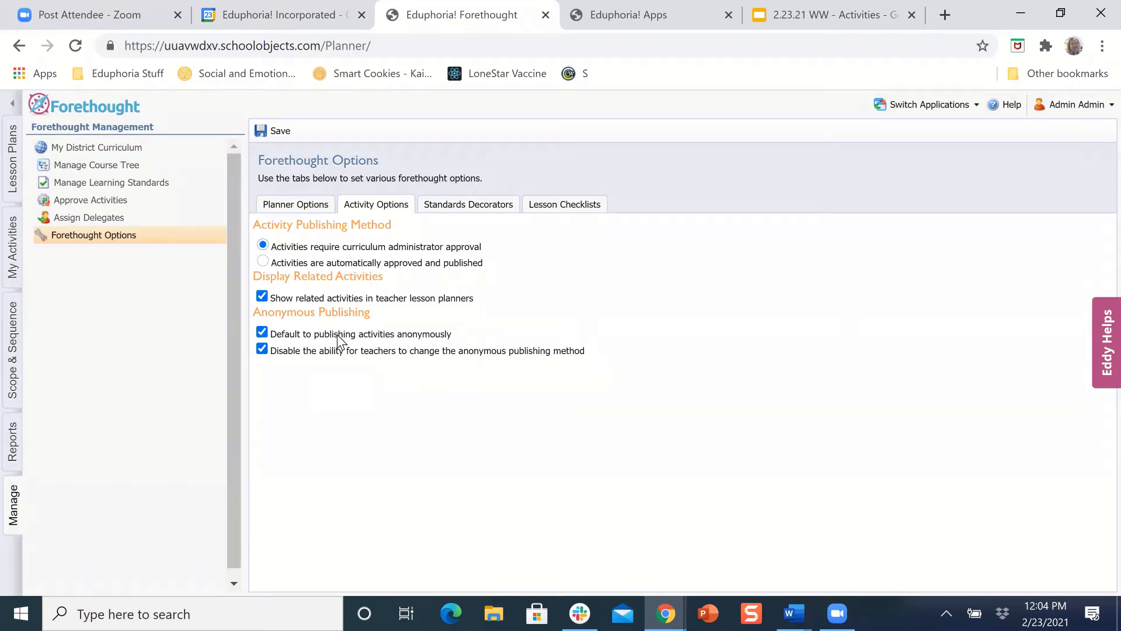
# Toggle the restriction on teachers changing the anonymous publishing method off and back on, and save the options
pyautogui.click(262, 349)
pyautogui.click(261, 350)
pyautogui.click(278, 133)
# Switch to the teacher account and open Forethought to view the February 23, 2021 lesson plan
pyautogui.click(633, 19)
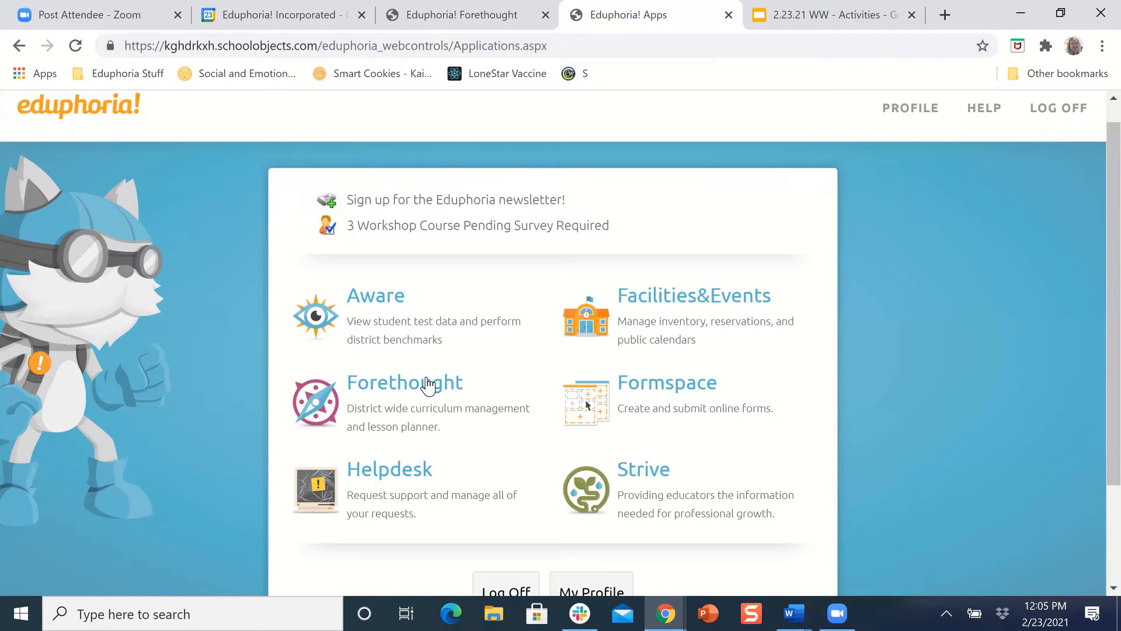
pyautogui.click(407, 390)
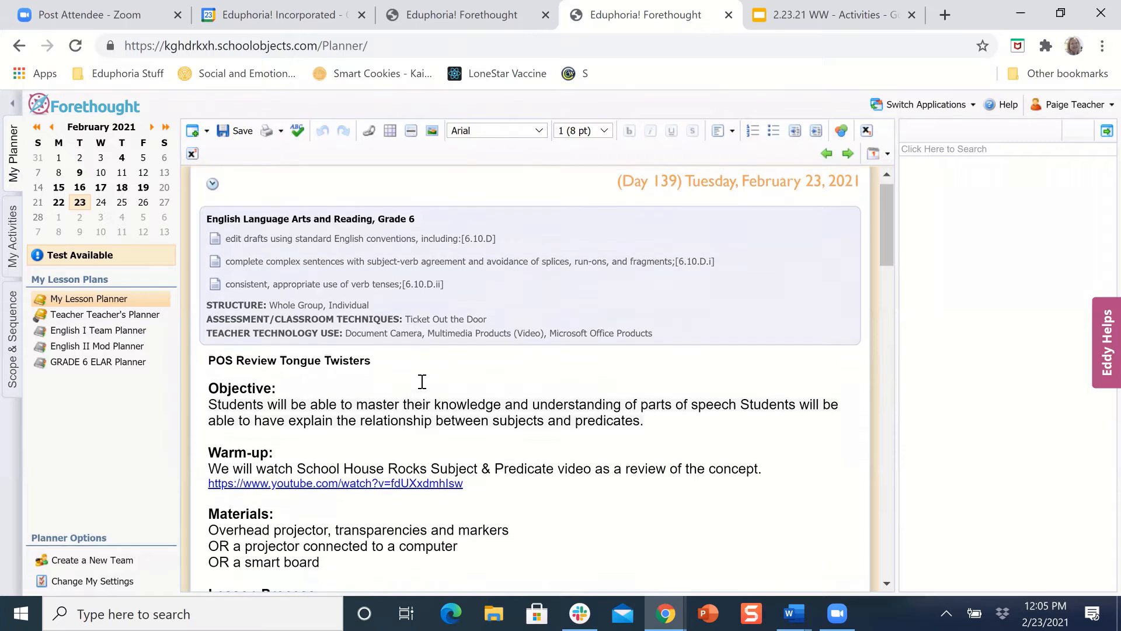
pyautogui.scroll(-1, 608, 444)
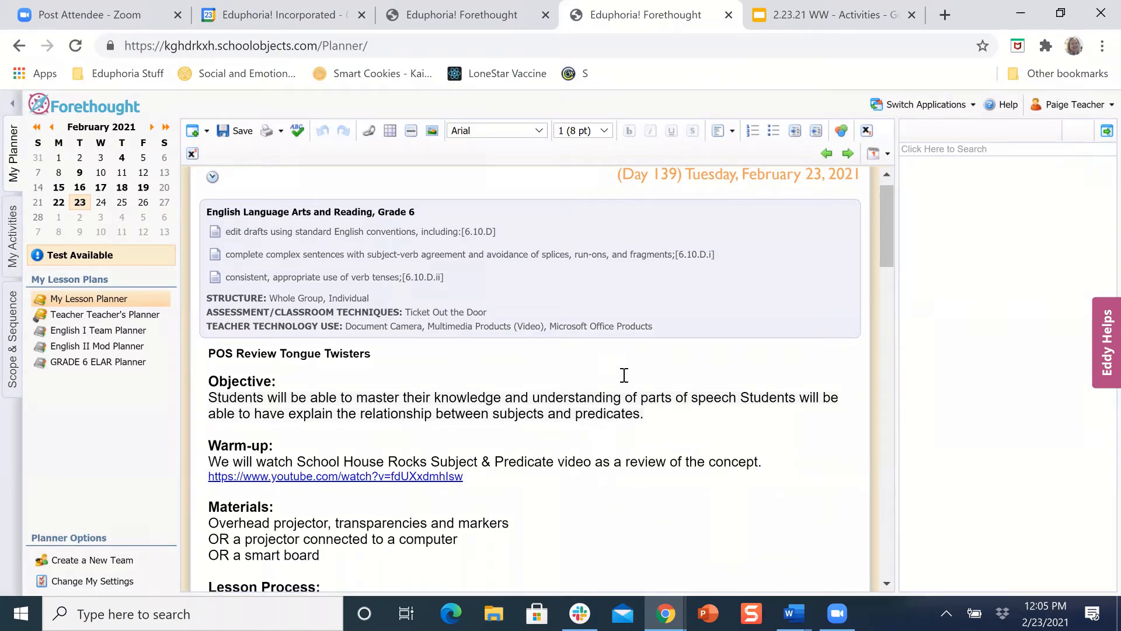
pyautogui.scroll(1, 623, 376)
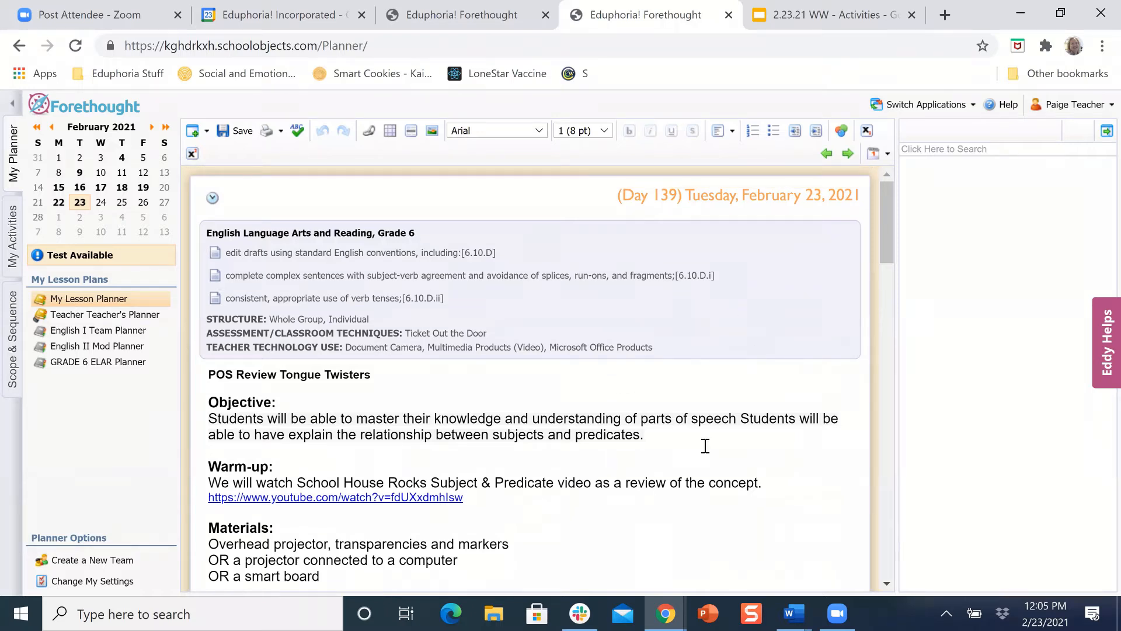
# Add the February 23 English Language Arts and Reading, Grade 6 lesson to My Activities
pyautogui.moveTo(554, 249)
pyautogui.click(552, 243)
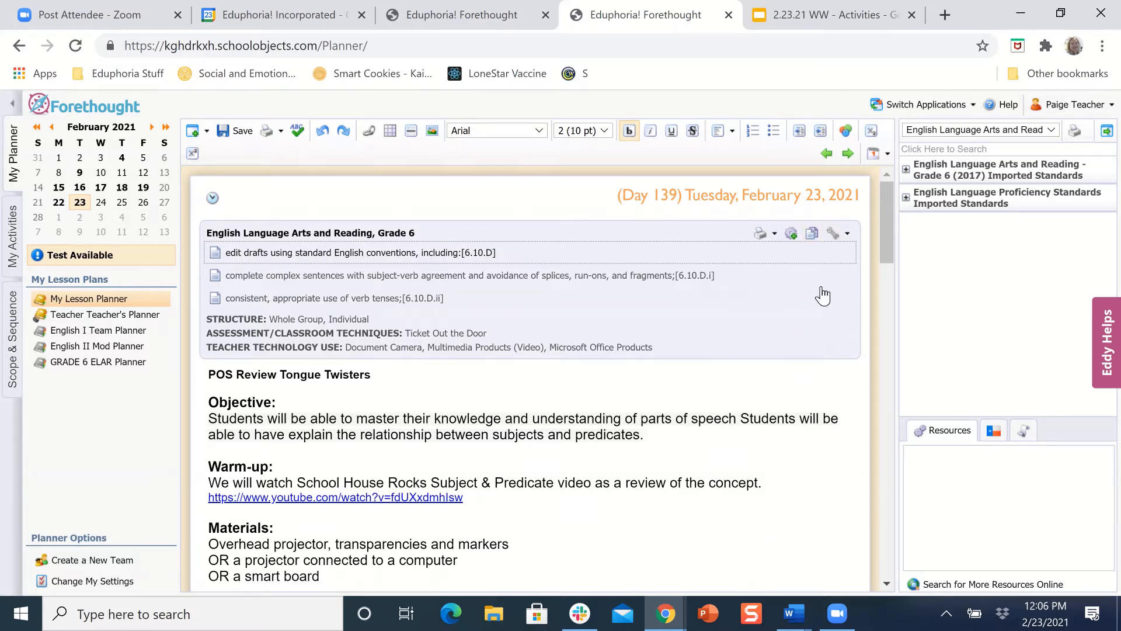
pyautogui.moveTo(822, 279)
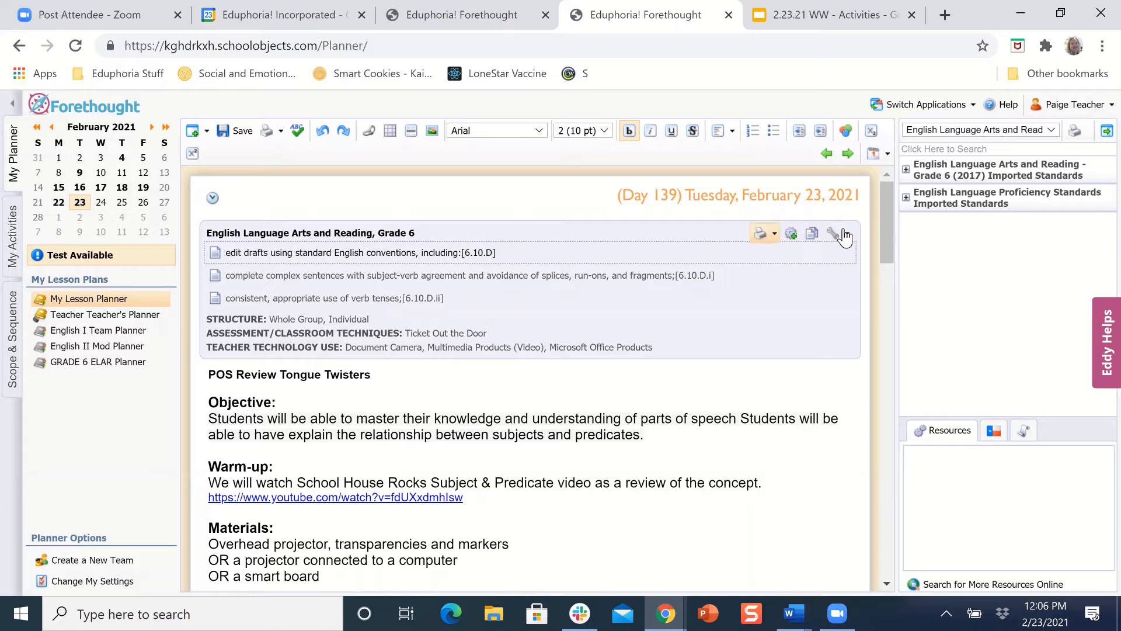
pyautogui.click(791, 237)
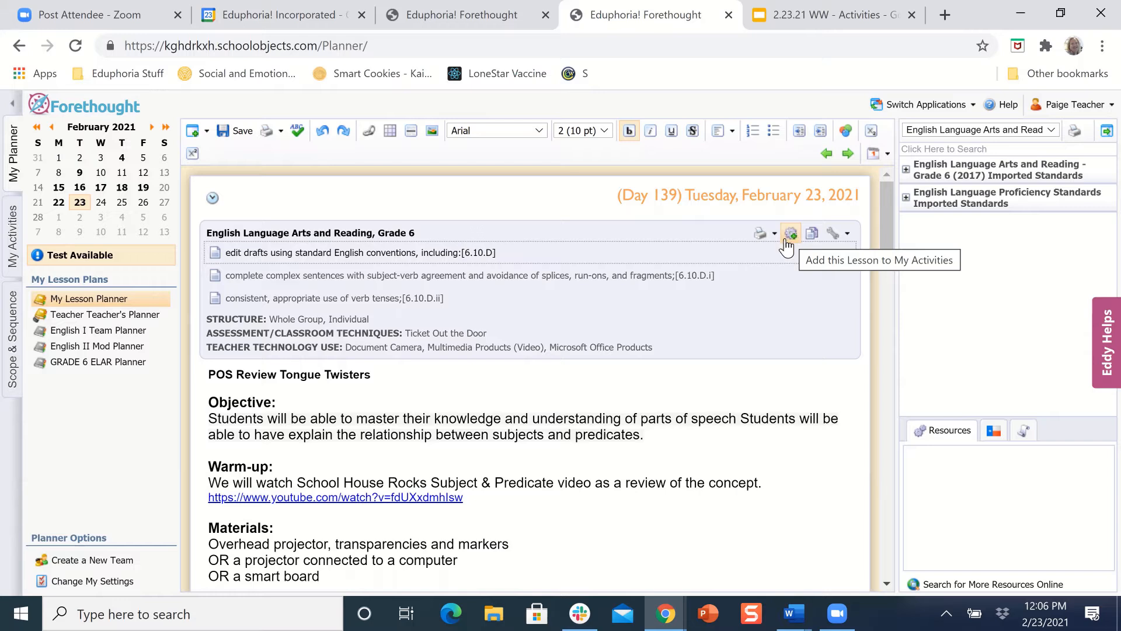
pyautogui.click(792, 235)
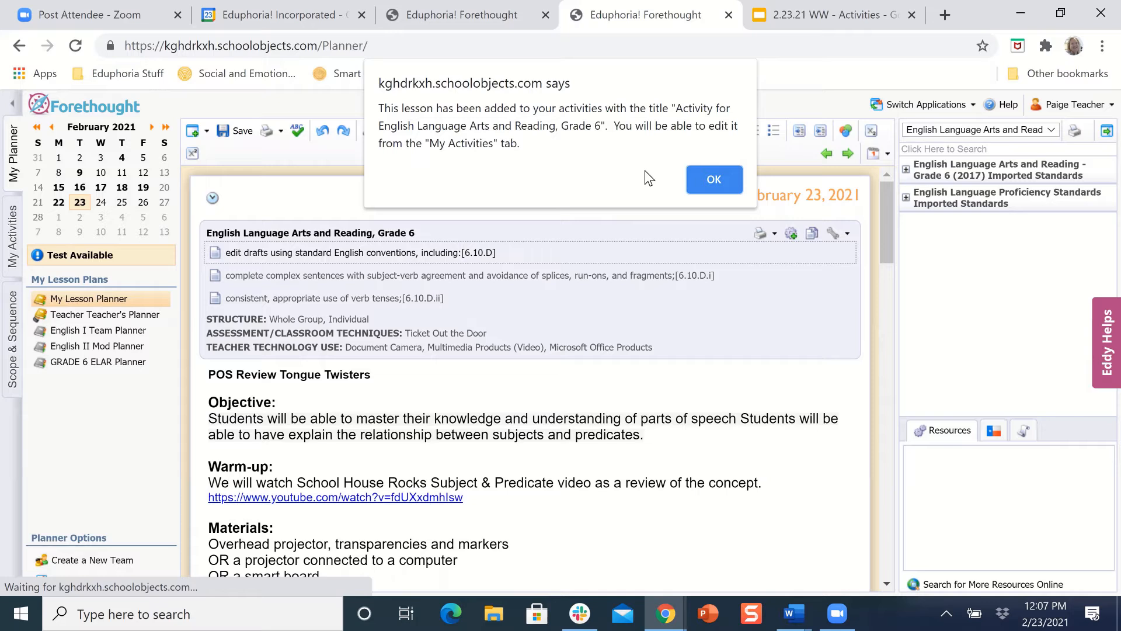
pyautogui.click(708, 181)
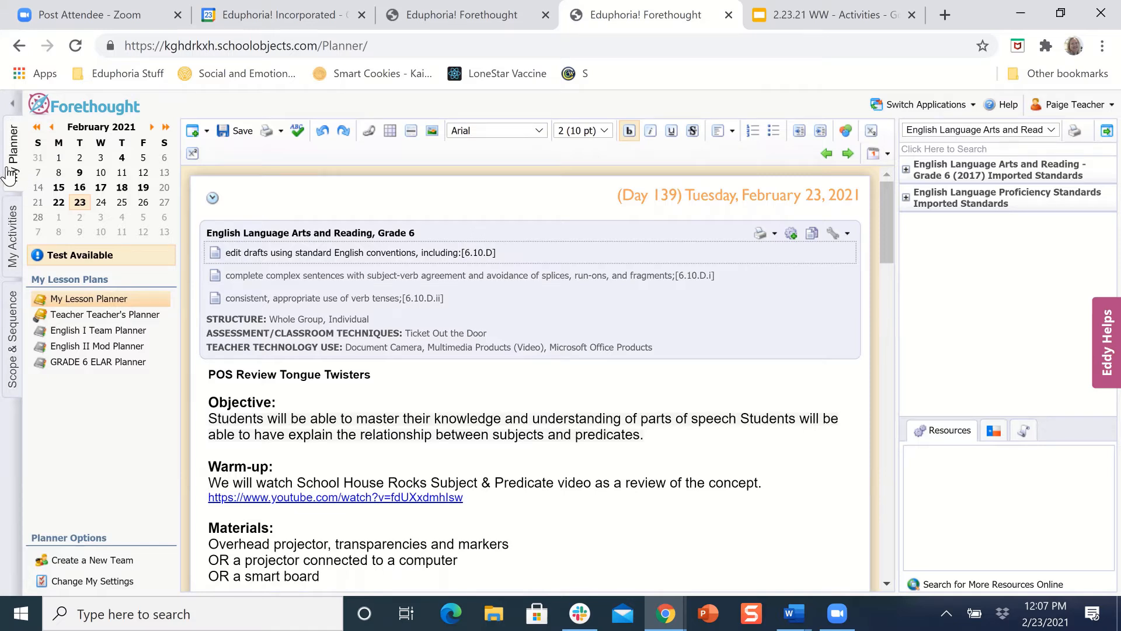
# Open the new Grade 6 activity in My Activities, retitle it "E6-G-POS Review Tongue Twisters" and save it
pyautogui.click(16, 232)
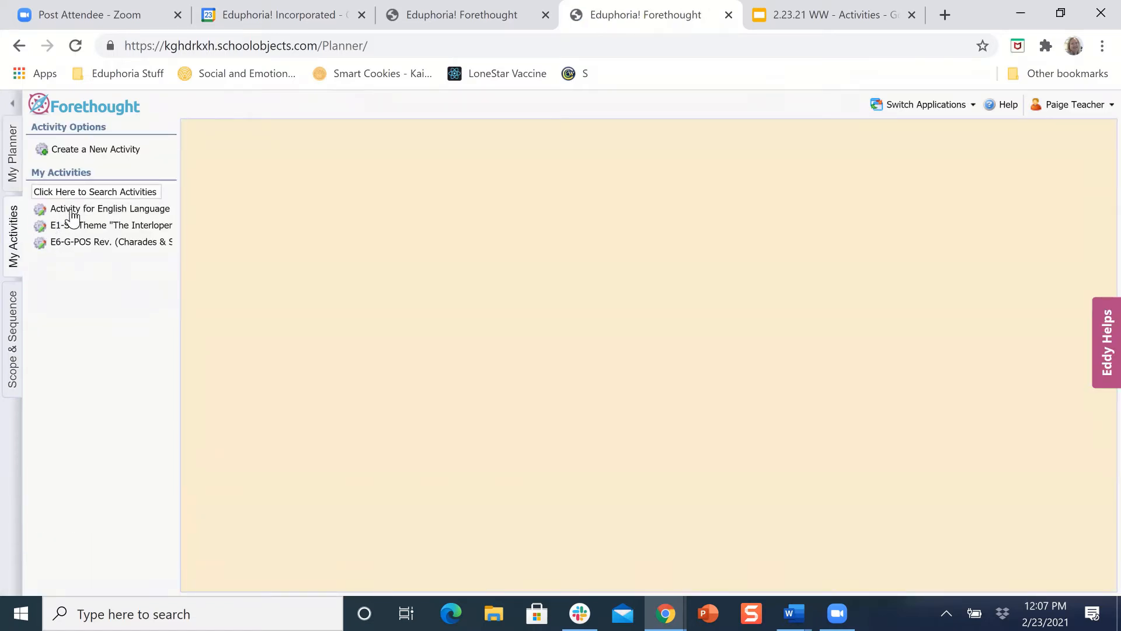
pyautogui.click(80, 210)
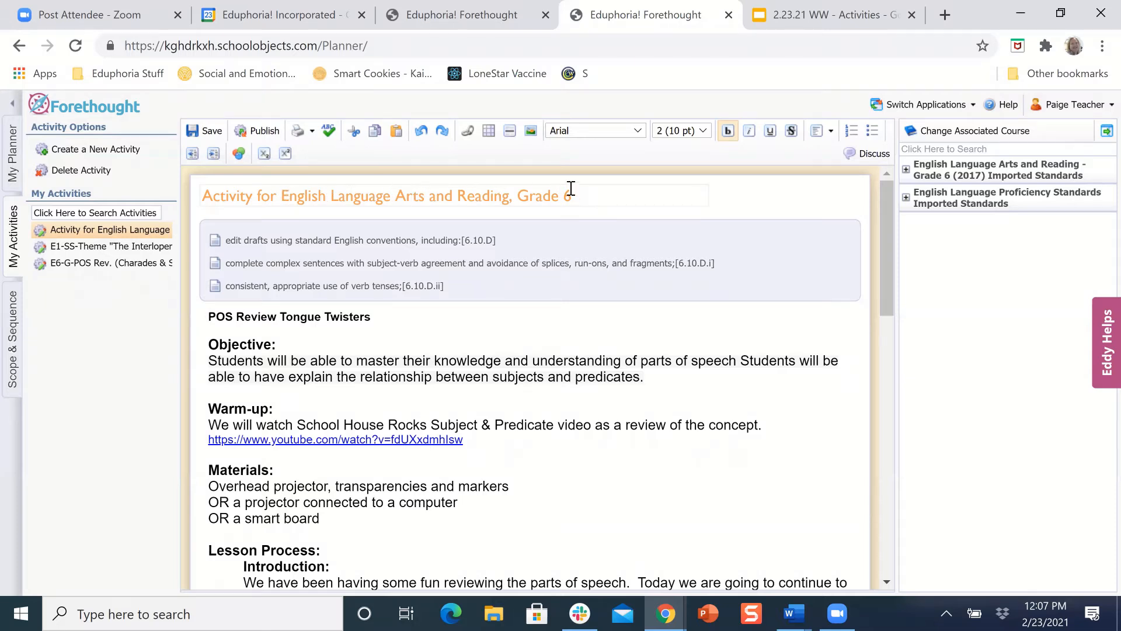
pyautogui.tripleClick(327, 318)
pyautogui.hotkey('ctrl', 'c')
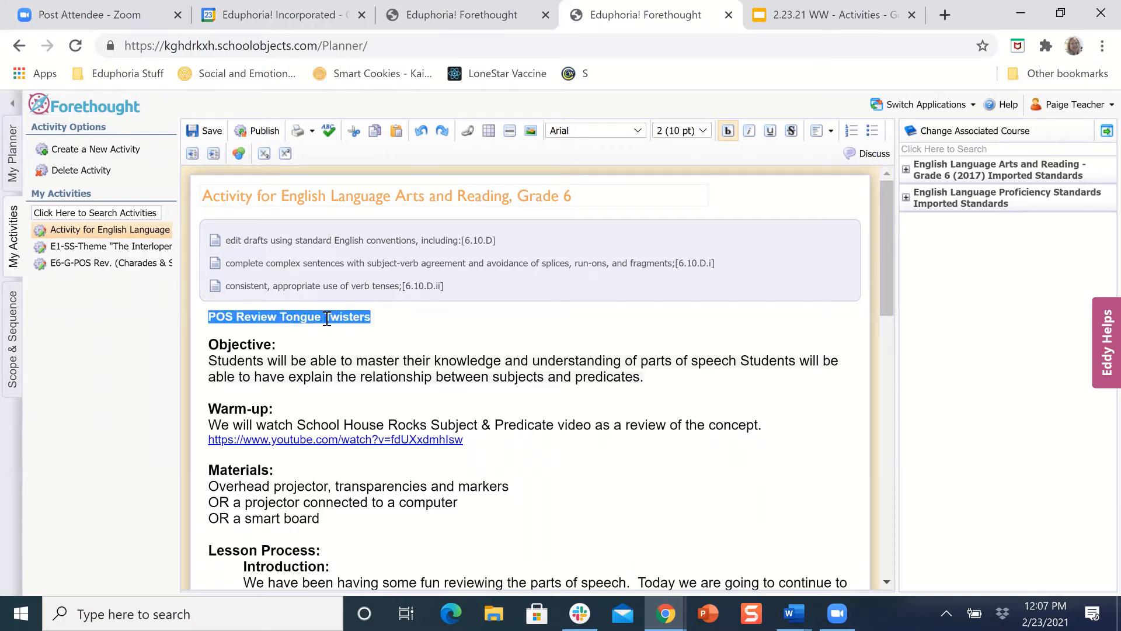
pyautogui.moveTo(581, 195); pyautogui.dragTo(196, 206)
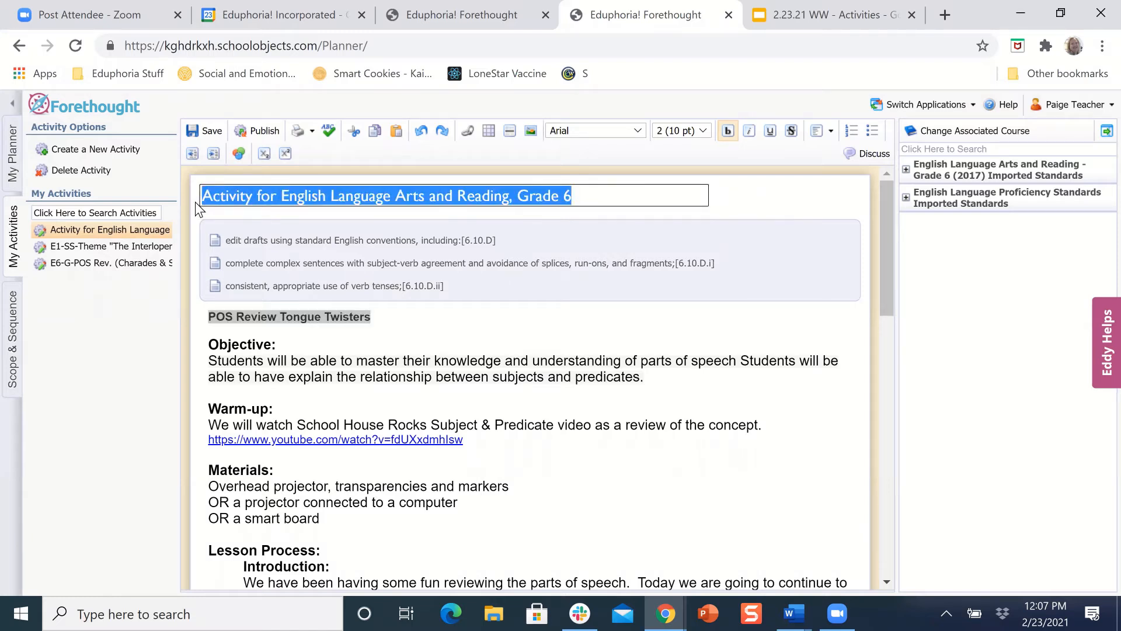
pyautogui.write('E6')
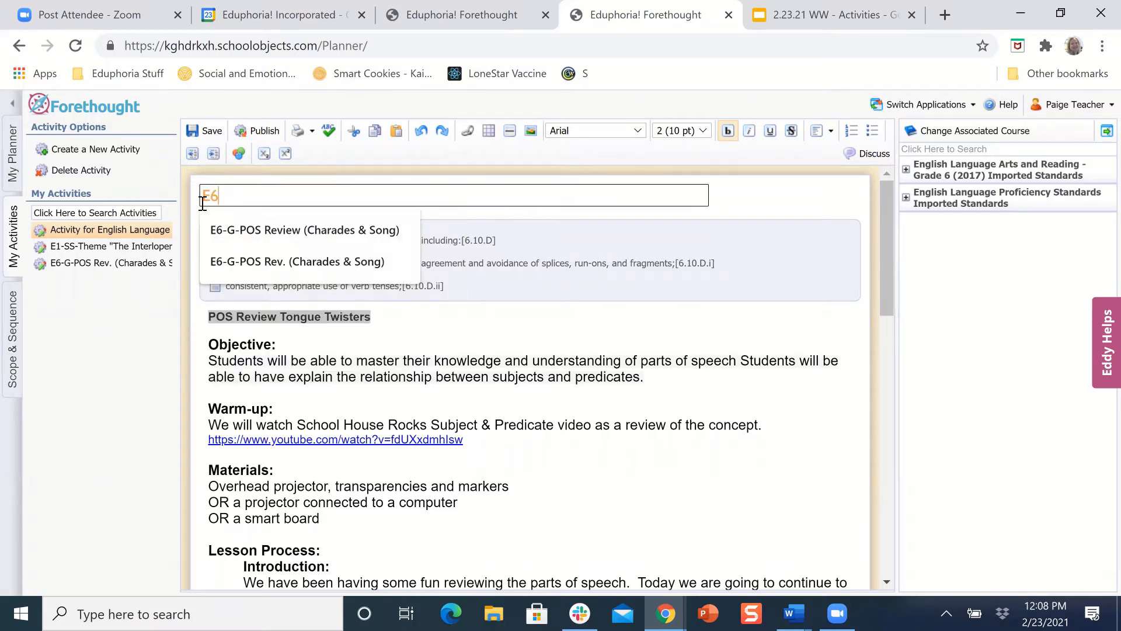
pyautogui.write('-G-')
pyautogui.hotkey('ctrl', 'v')
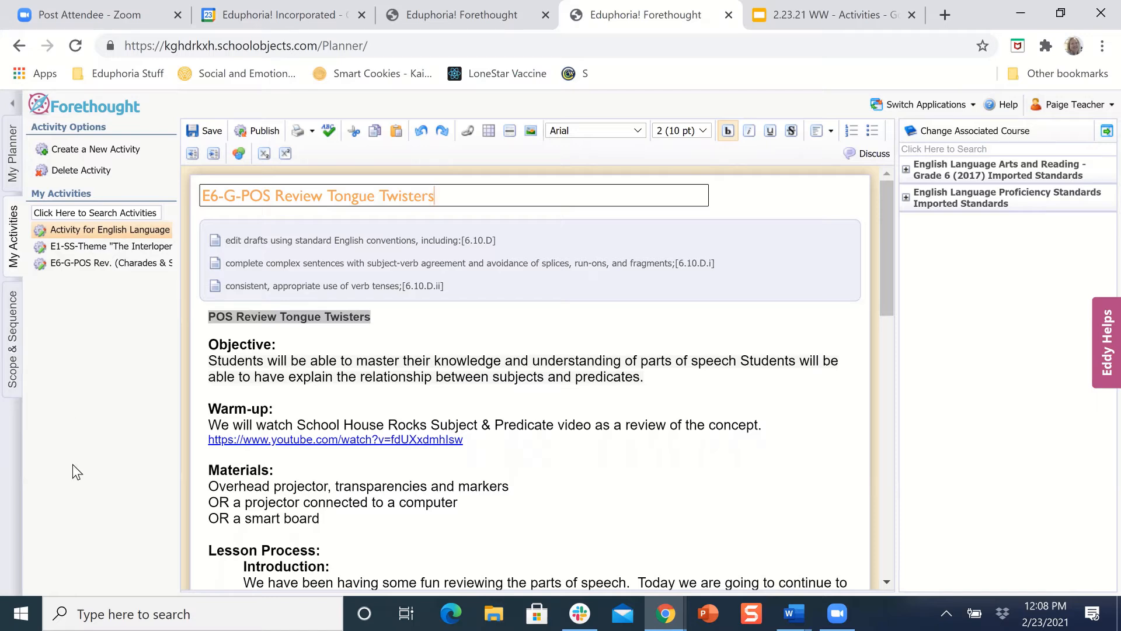
pyautogui.click(199, 138)
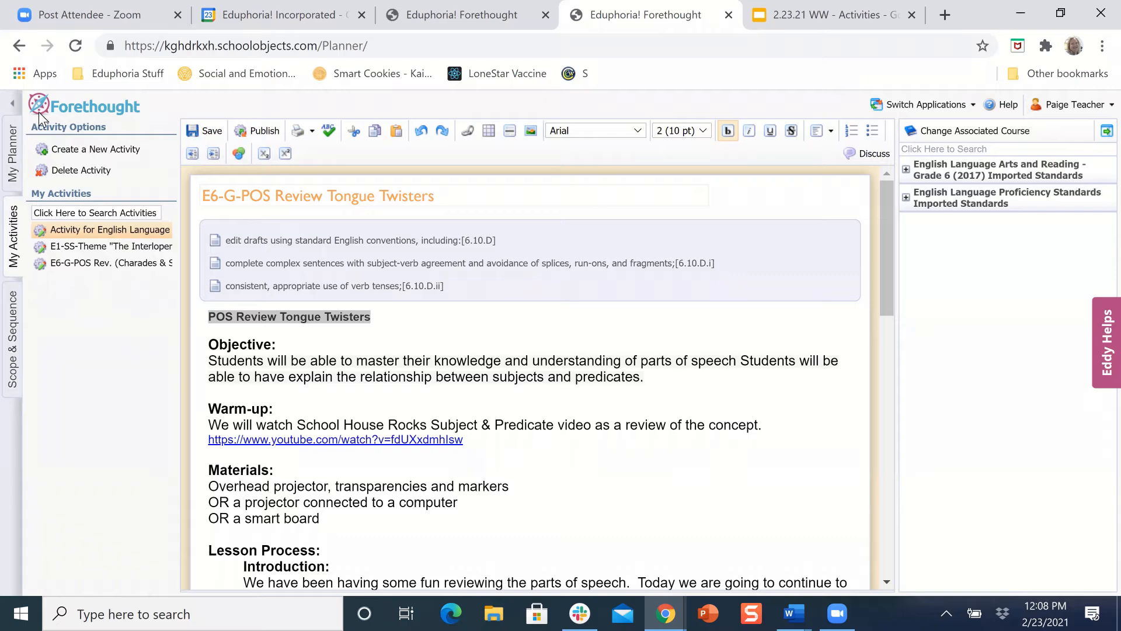
# Refresh the activities list, reopen "E6-G-POS Review Tongue Twisters" and set standard 6.10.D as its primary learning standard
pyautogui.click(15, 147)
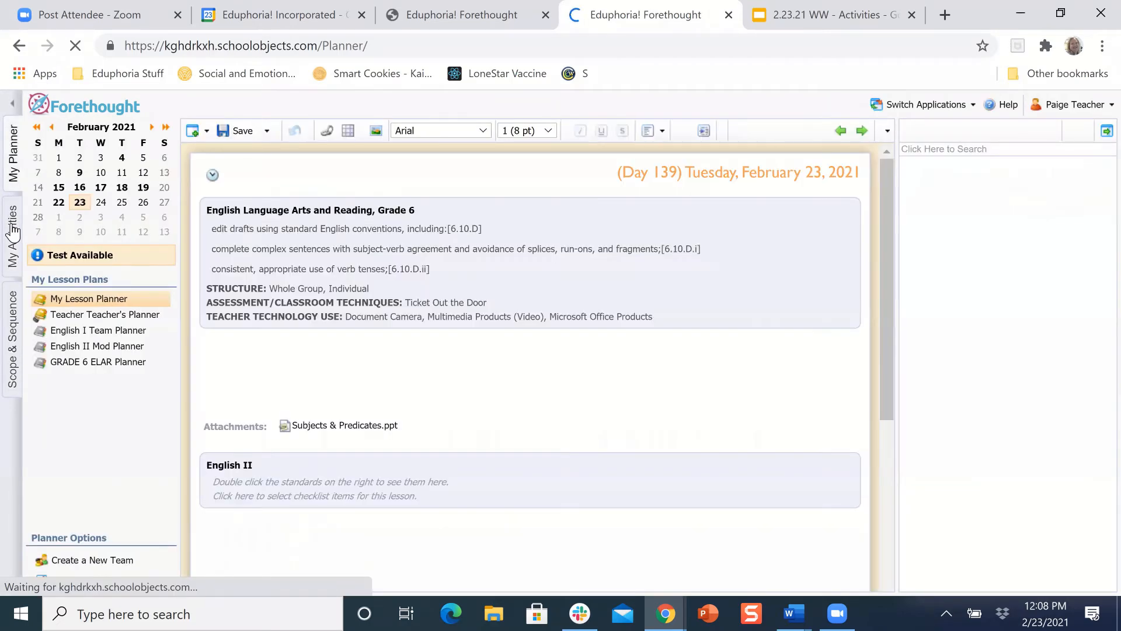
pyautogui.click(13, 233)
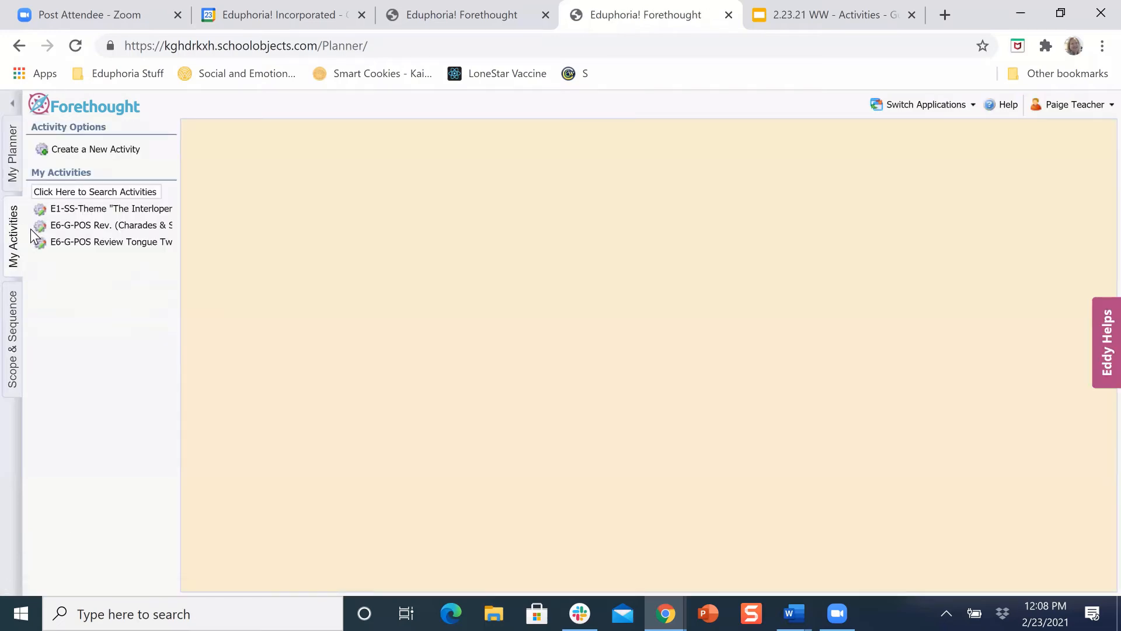
pyautogui.click(83, 245)
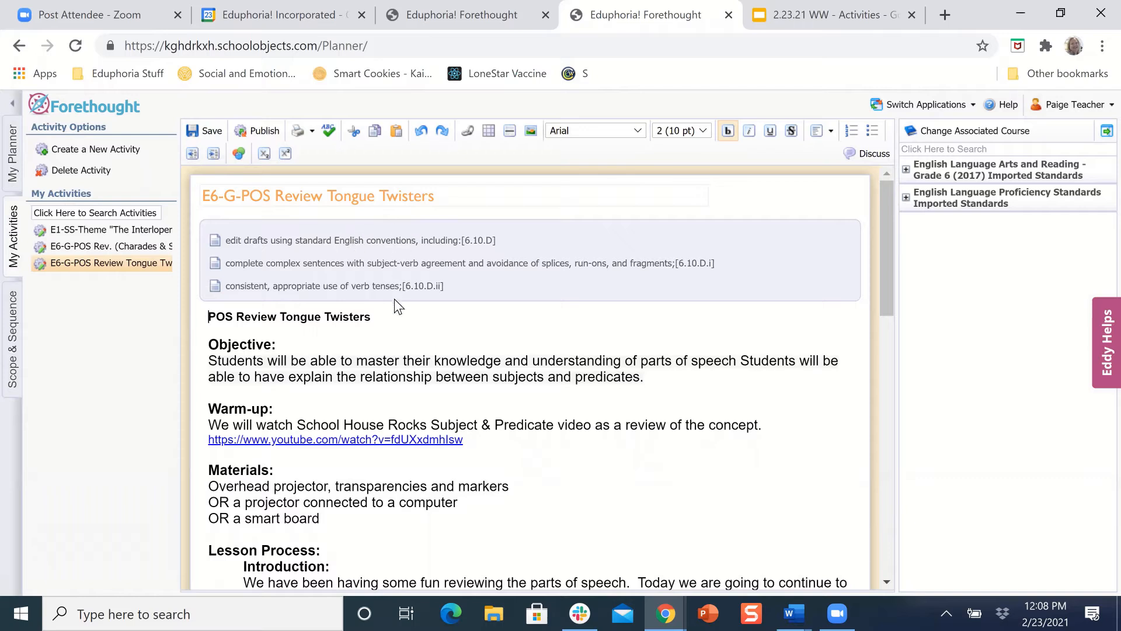
pyautogui.rightClick(391, 243)
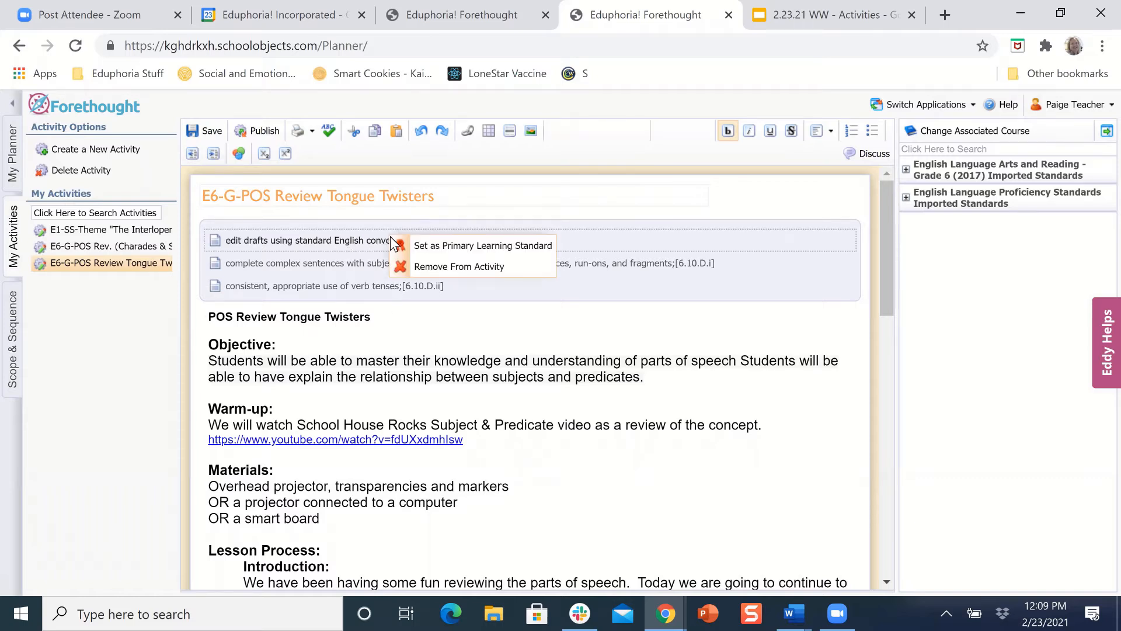
pyautogui.click(418, 248)
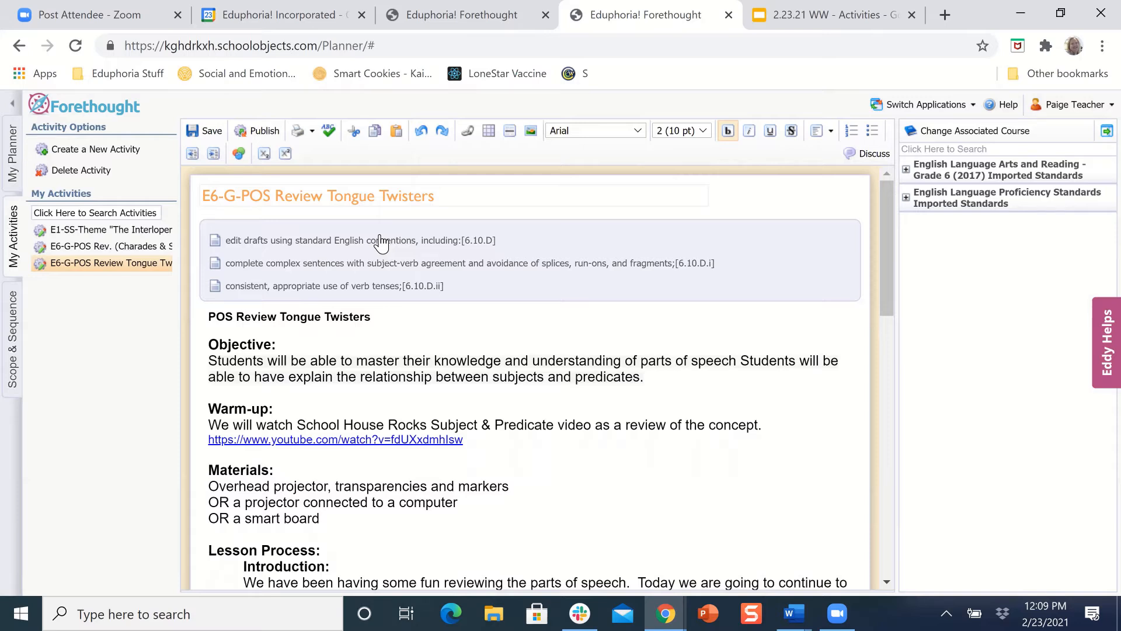
# Try standard 6.10.D.ii as the activity's primary learning standard, restore 6.10.D as primary and save the activity
pyautogui.rightClick(331, 295)
pyautogui.click(365, 294)
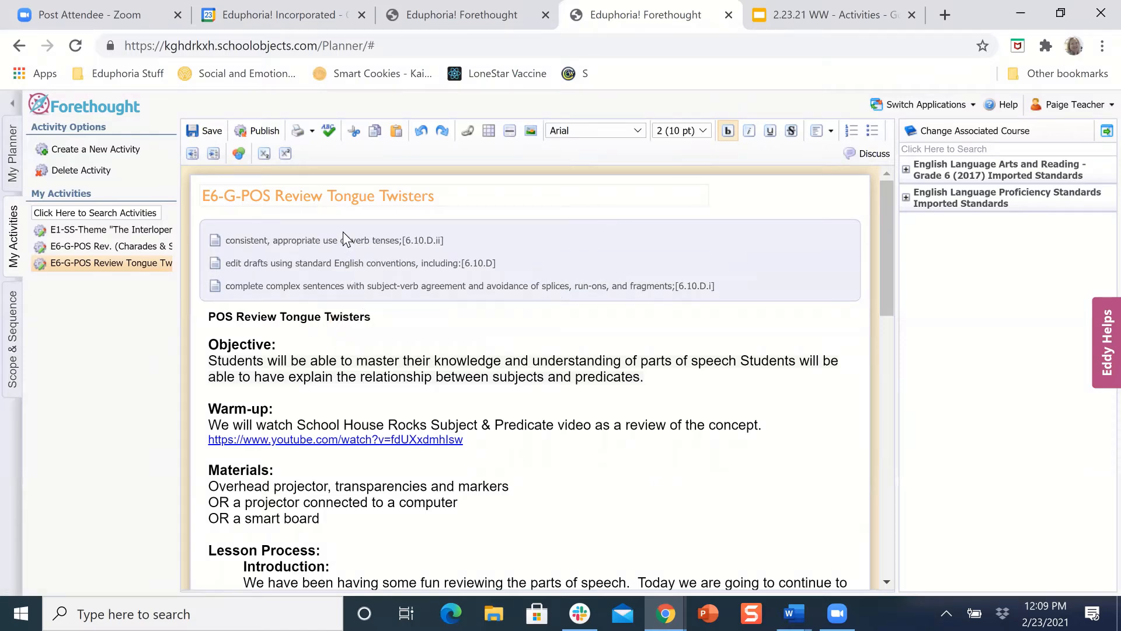
pyautogui.rightClick(326, 265)
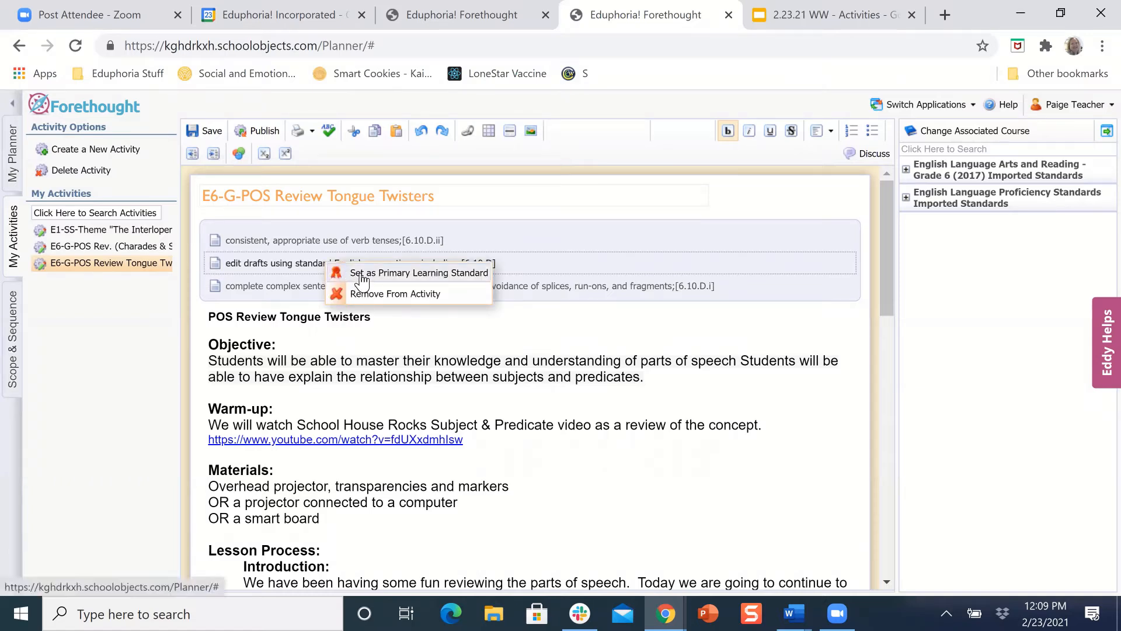
pyautogui.click(362, 276)
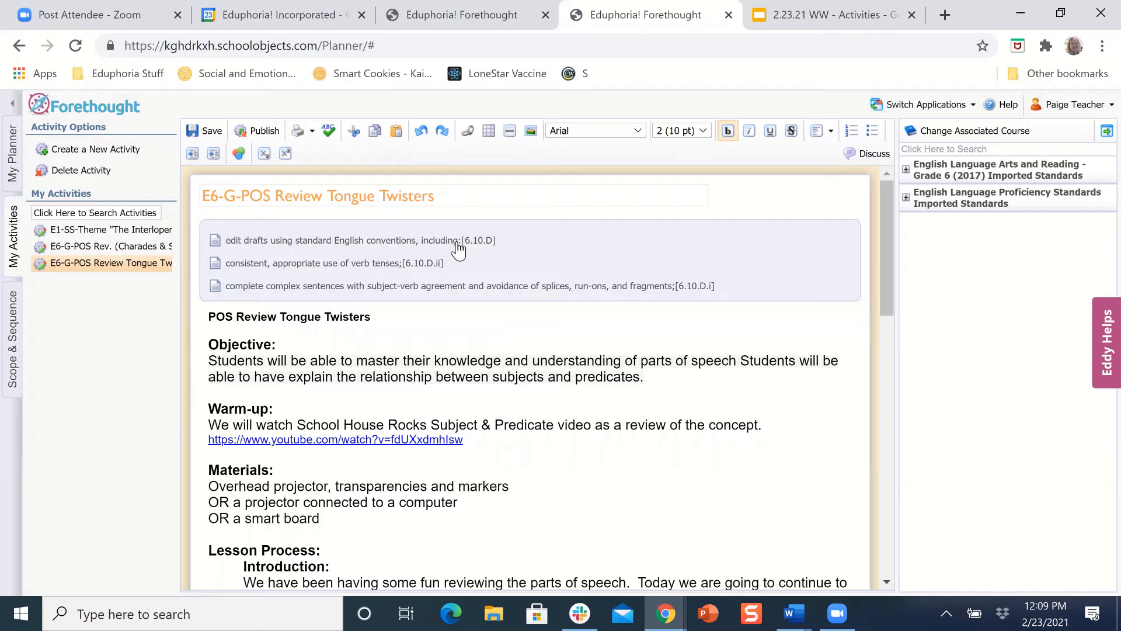
pyautogui.click(197, 138)
# Return to the lesson planner and view the copy-to-day calendar of the February 23 Grade 6 lesson without copying it
pyautogui.click(14, 153)
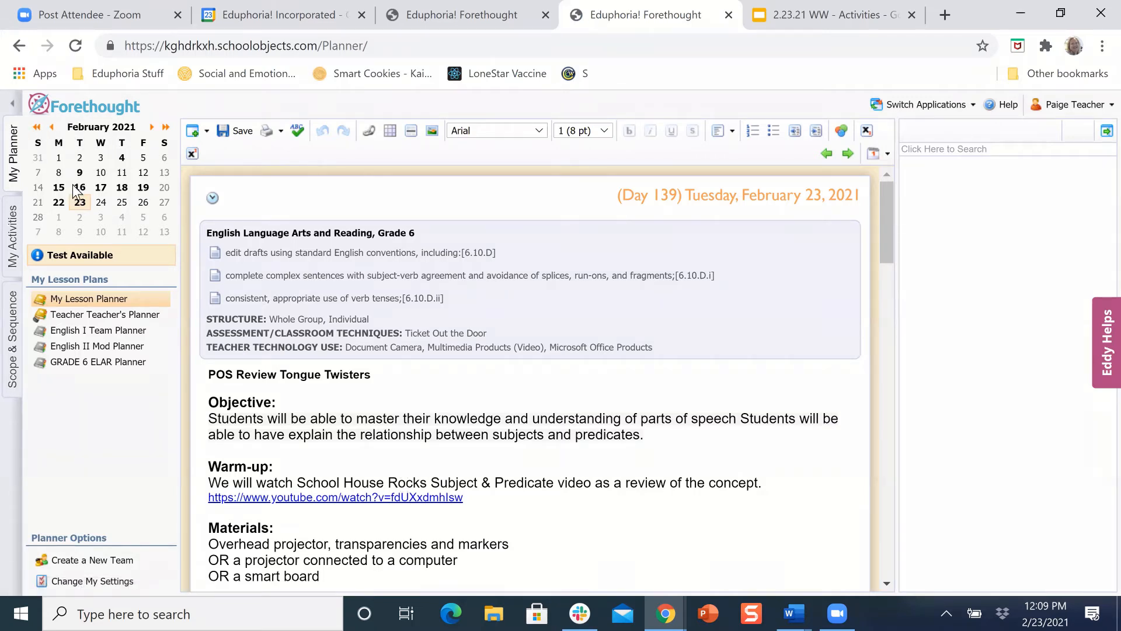
pyautogui.rightClick(769, 289)
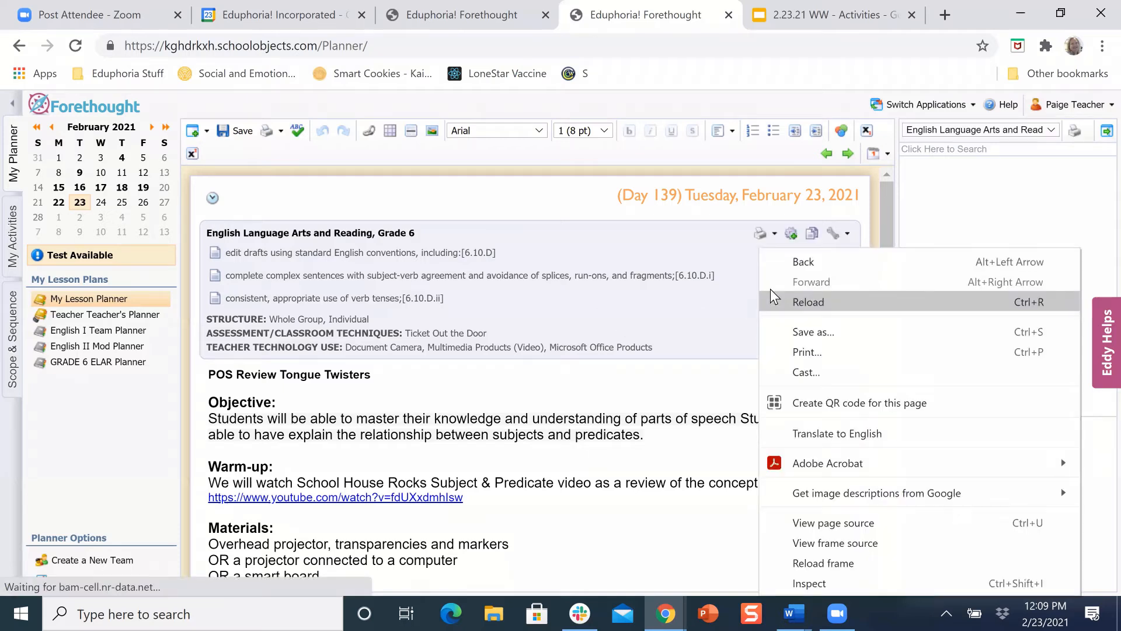
pyautogui.click(811, 233)
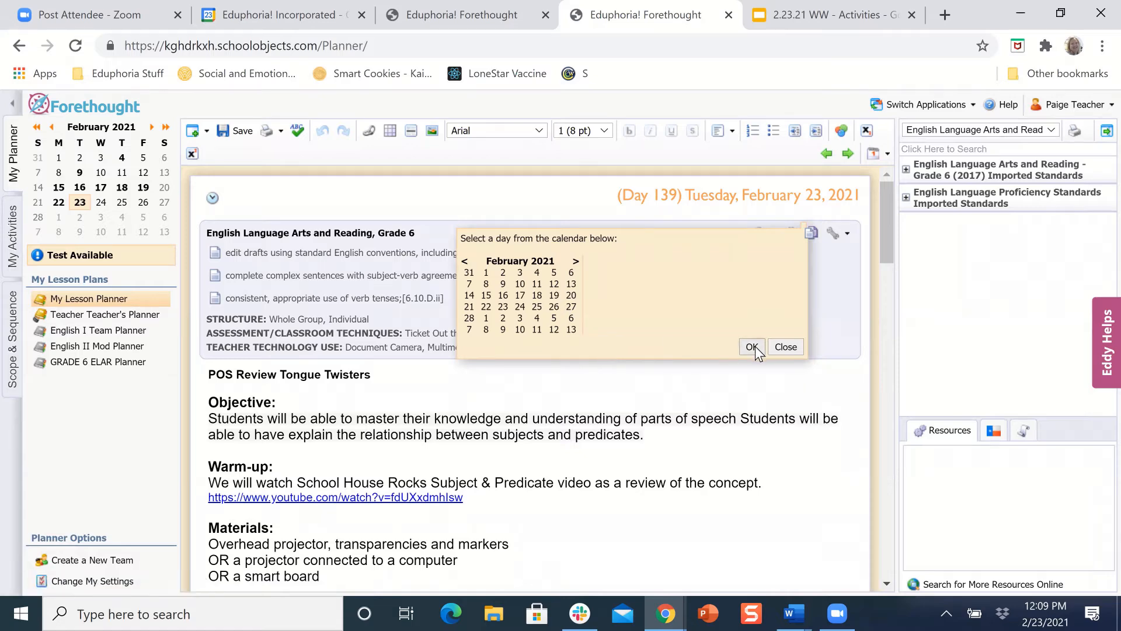
pyautogui.click(795, 347)
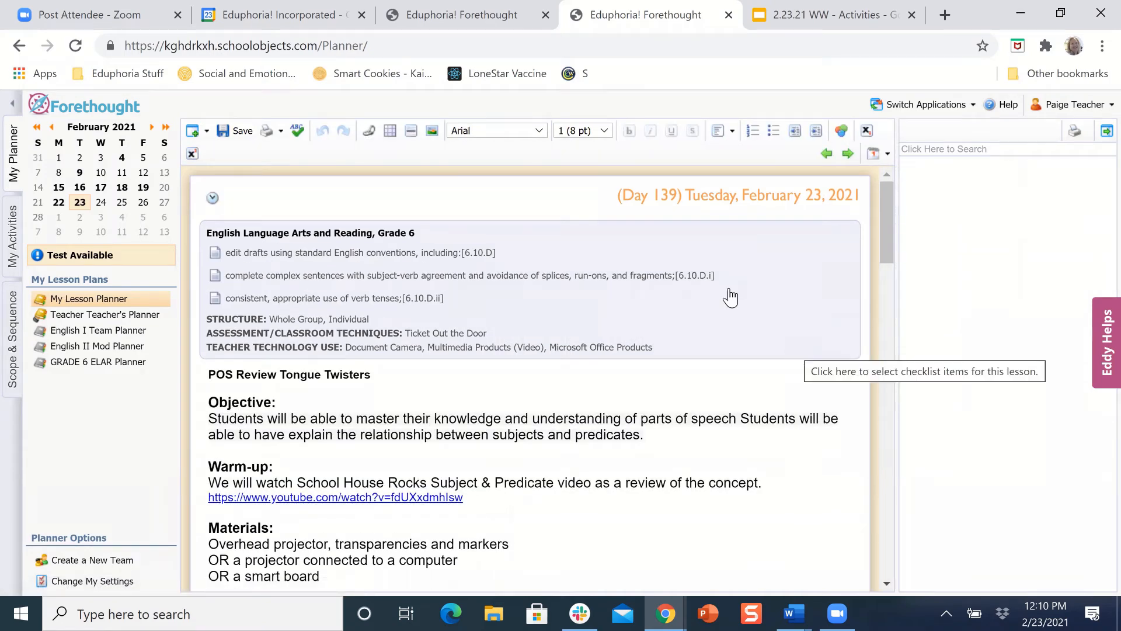
# Open the March 2, 2021 Grade 6 lesson and select standard 6.10.D in the Grade 6 standards to list its resources
pyautogui.click(79, 222)
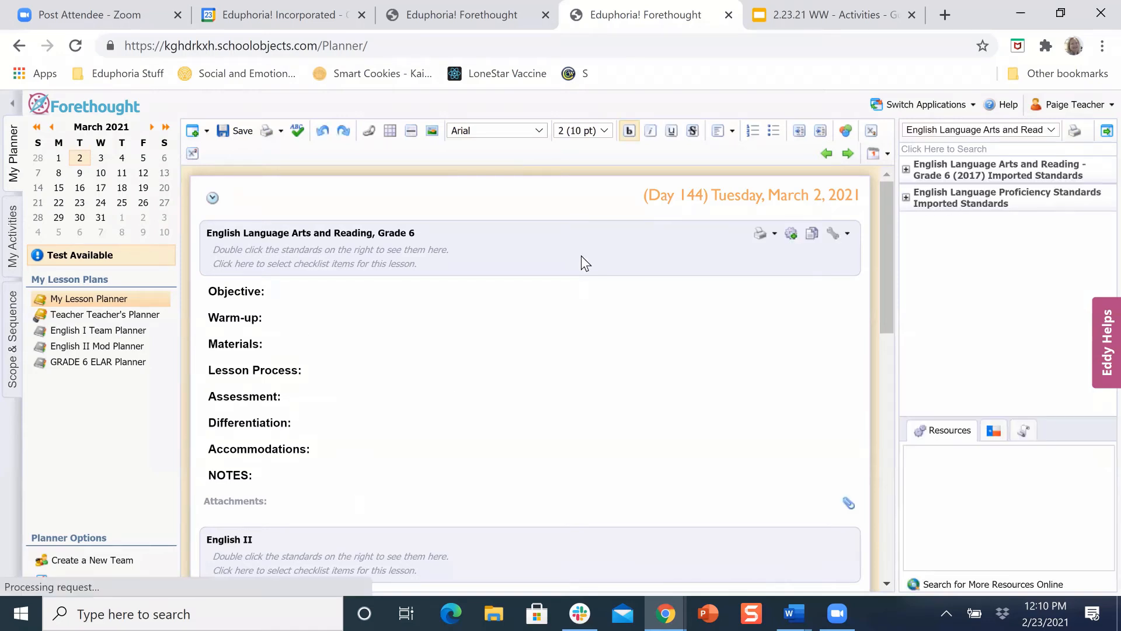
pyautogui.click(906, 168)
pyautogui.scroll(-10, 972, 322)
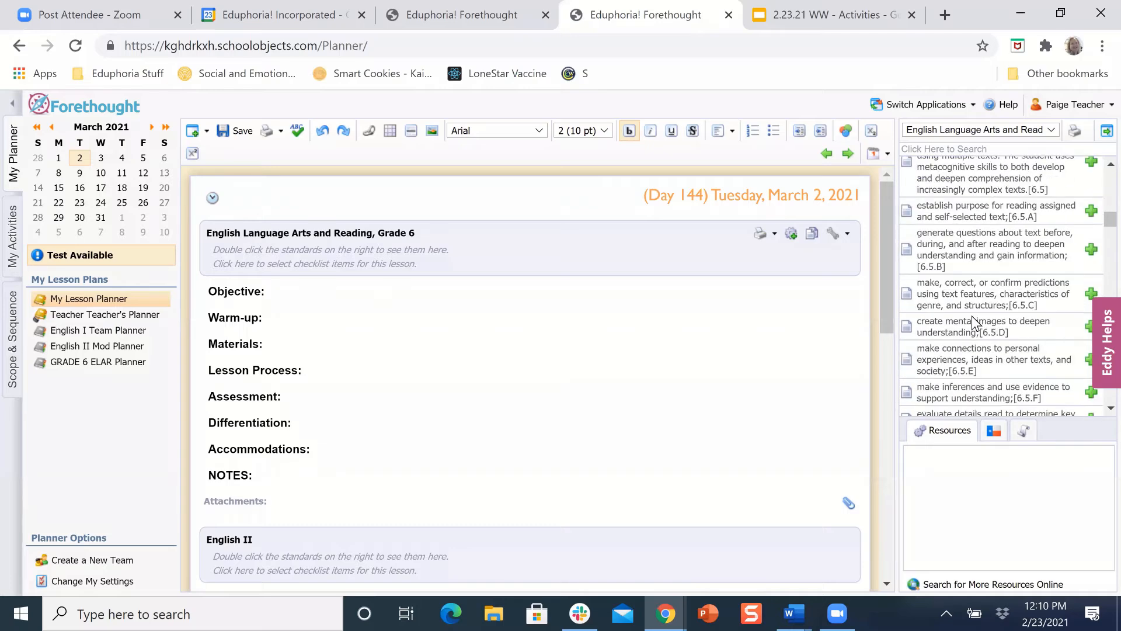
pyautogui.scroll(-8, 973, 323)
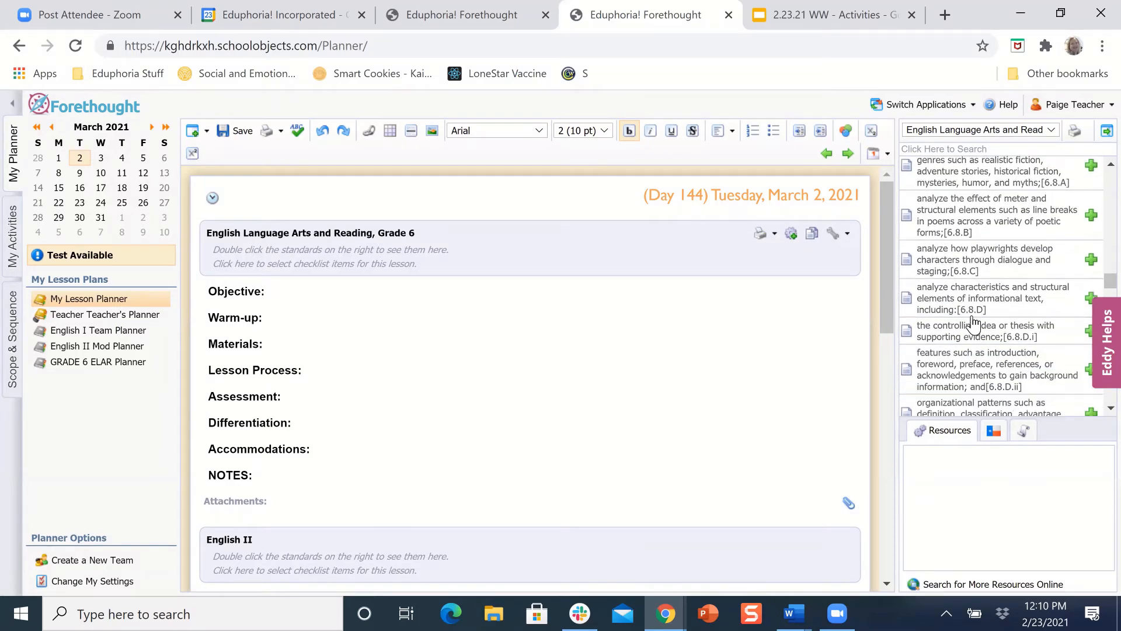
pyautogui.scroll(-8, 973, 323)
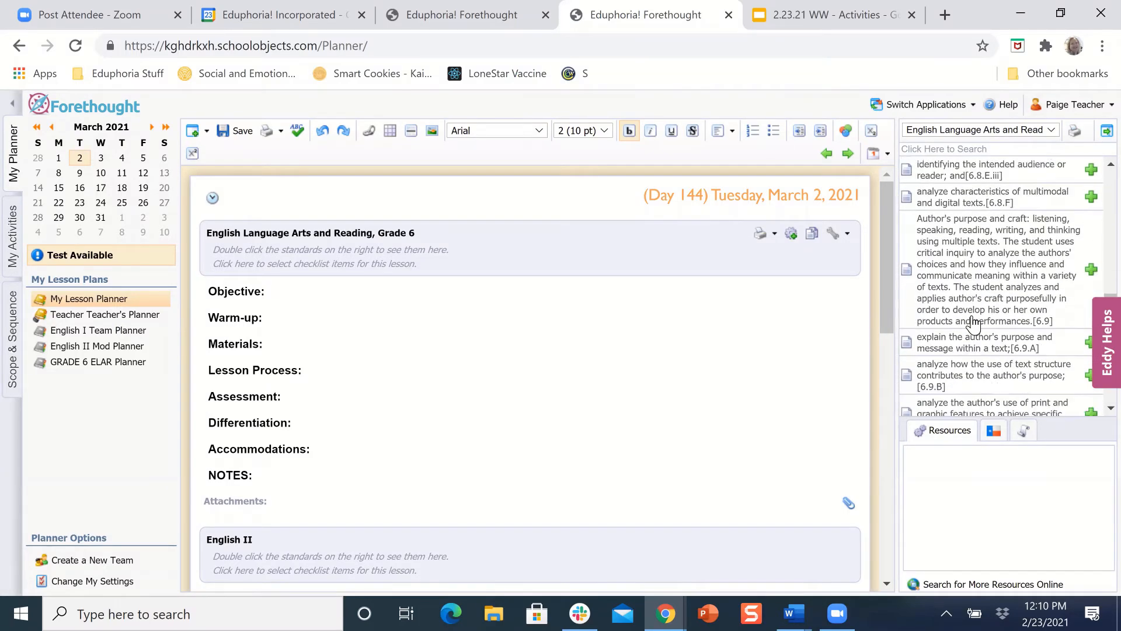
pyautogui.scroll(-8, 972, 323)
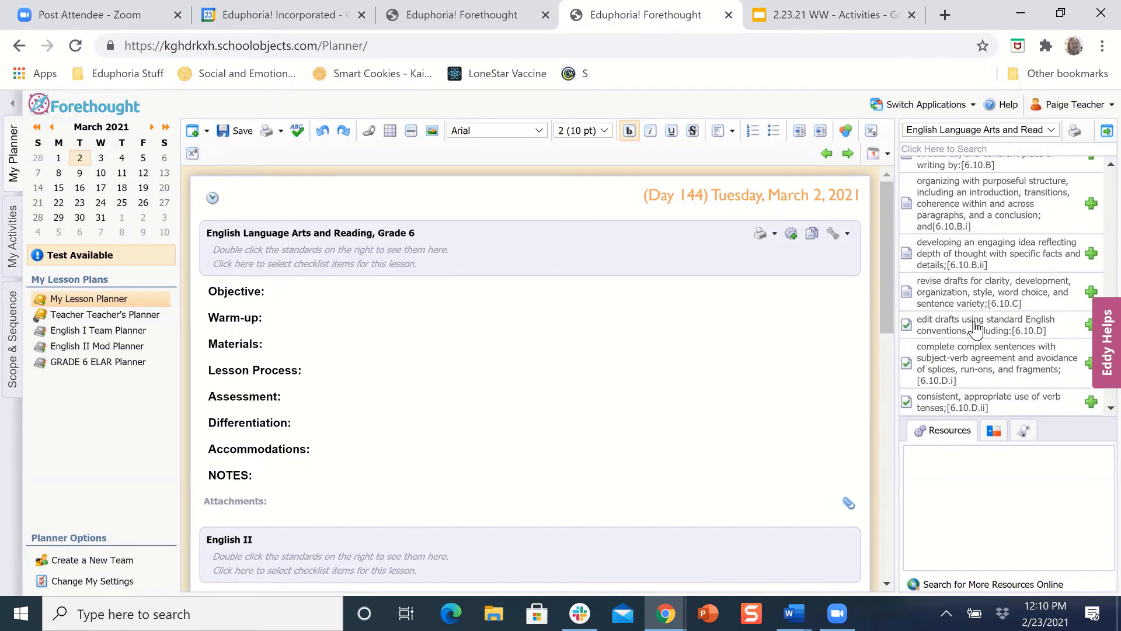
pyautogui.rightClick(975, 322)
pyautogui.click(983, 331)
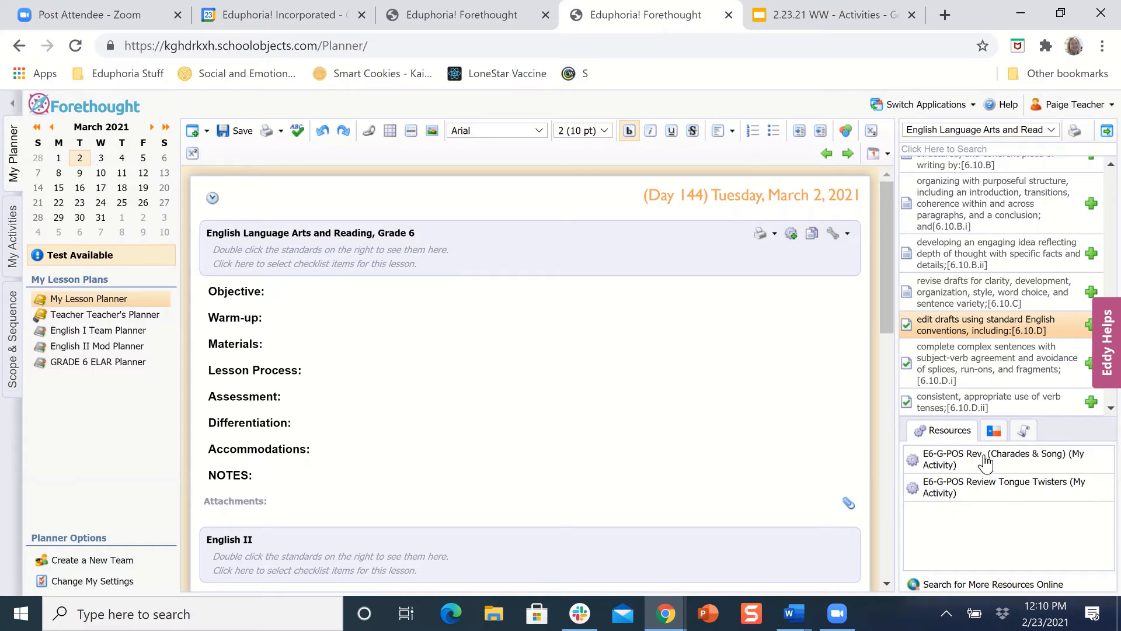
# Open the "E6-G-POS Review Tongue Twisters" activity from the resources and copy it into the March 2 lesson plan
pyautogui.rightClick(986, 490)
pyautogui.click(987, 492)
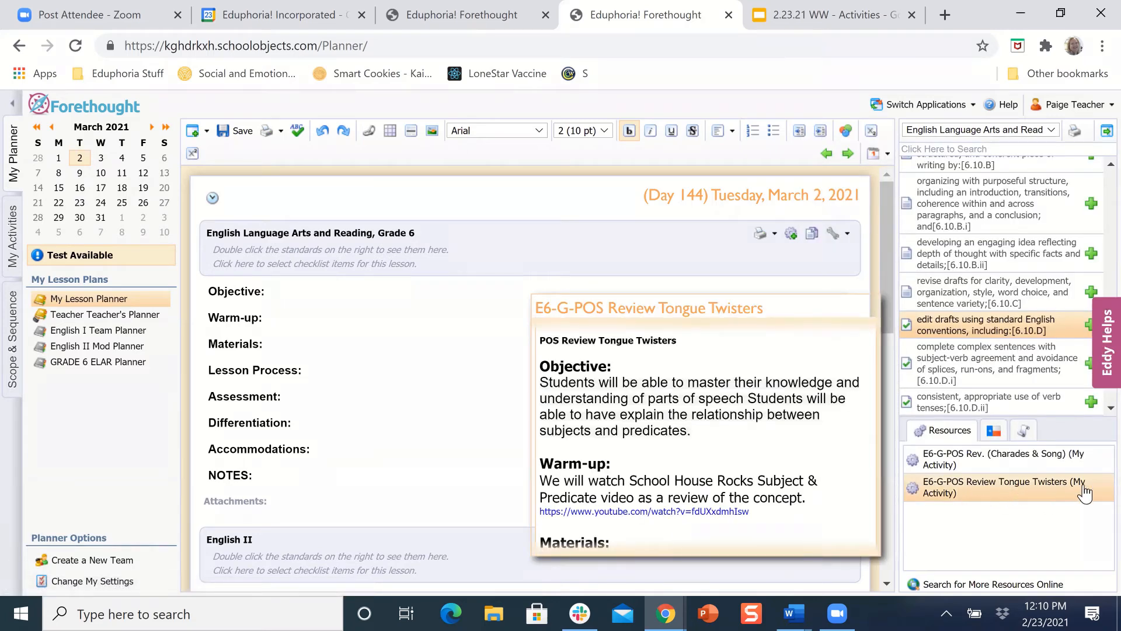
pyautogui.doubleClick(990, 496)
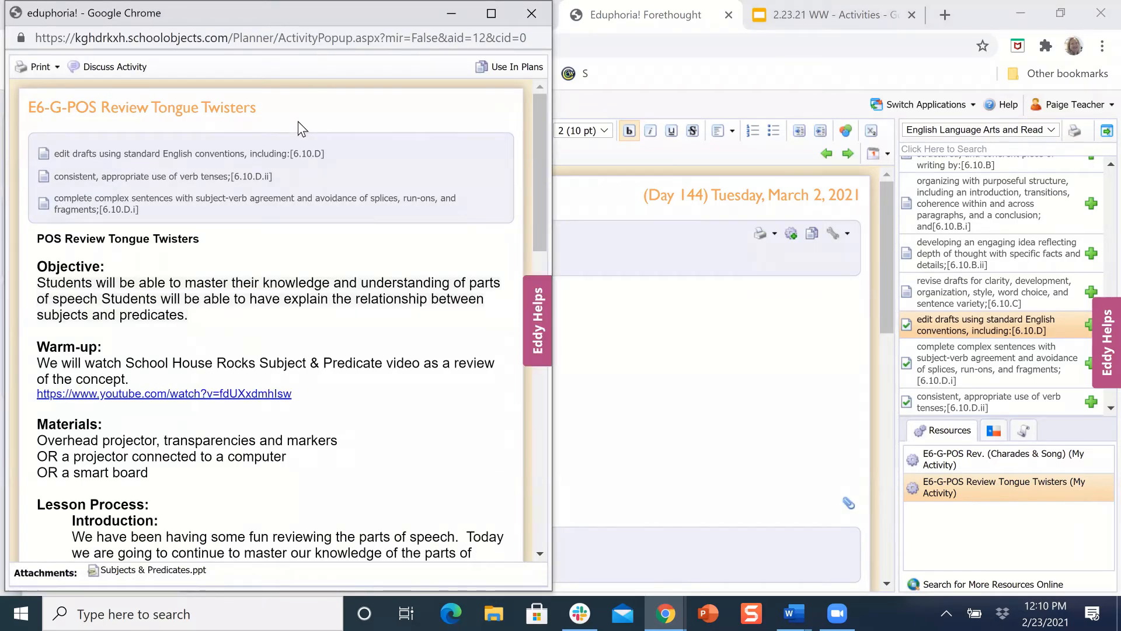
pyautogui.moveTo(181, 9); pyautogui.dragTo(179, 97)
pyautogui.click(499, 160)
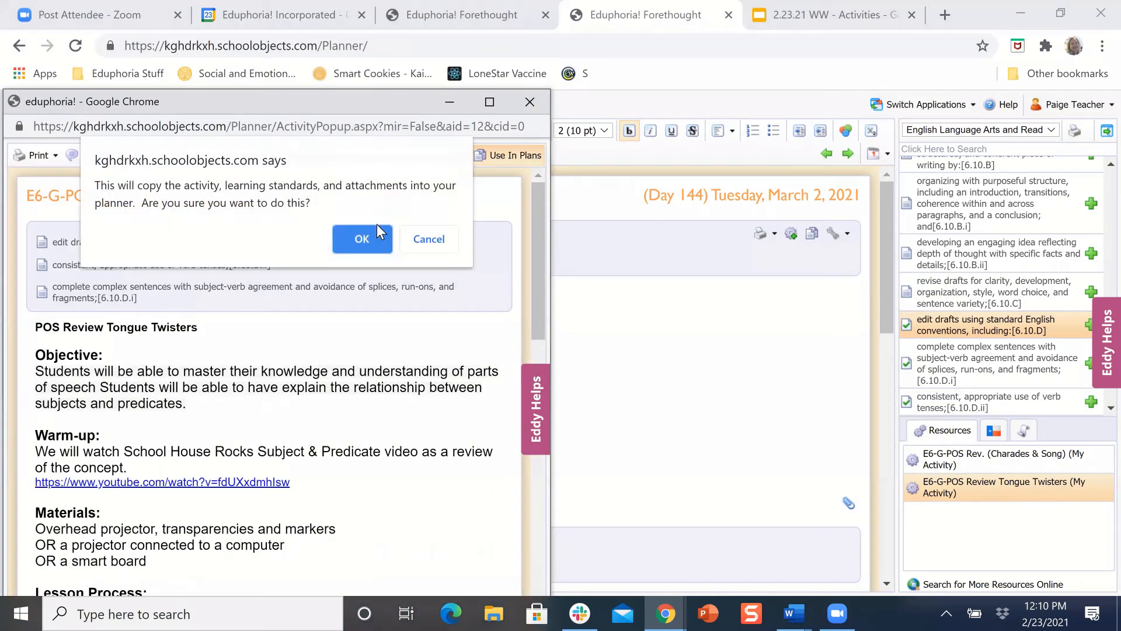
pyautogui.click(369, 238)
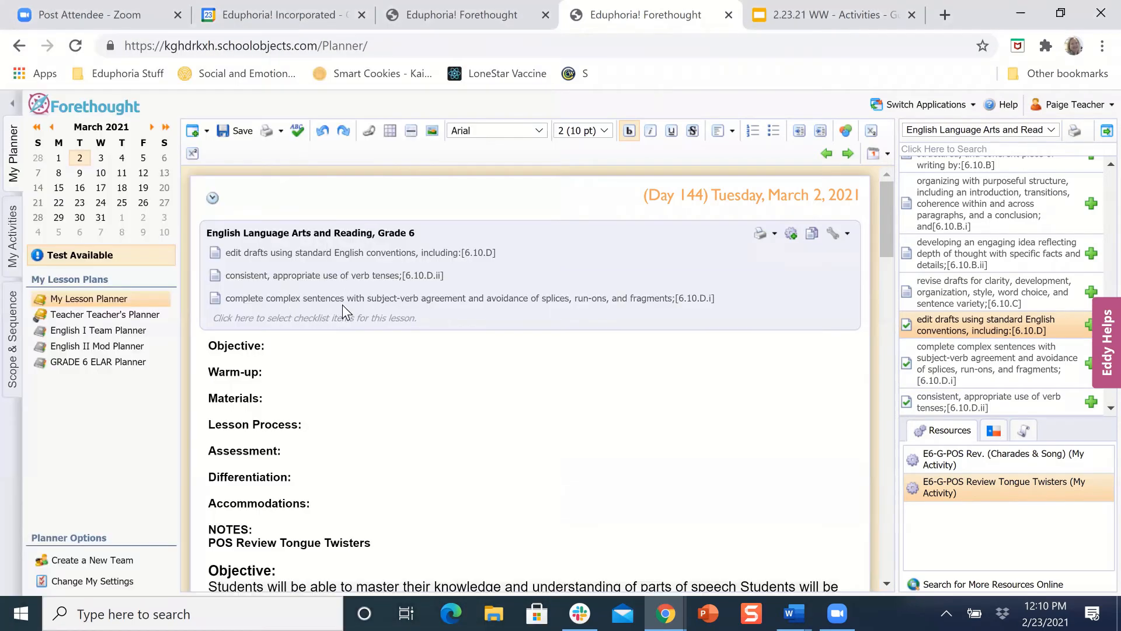
# Delete the blank template headings from Objective to NOTES above the copied activity and review the lesson down to its attachment
pyautogui.scroll(-4, 459, 453)
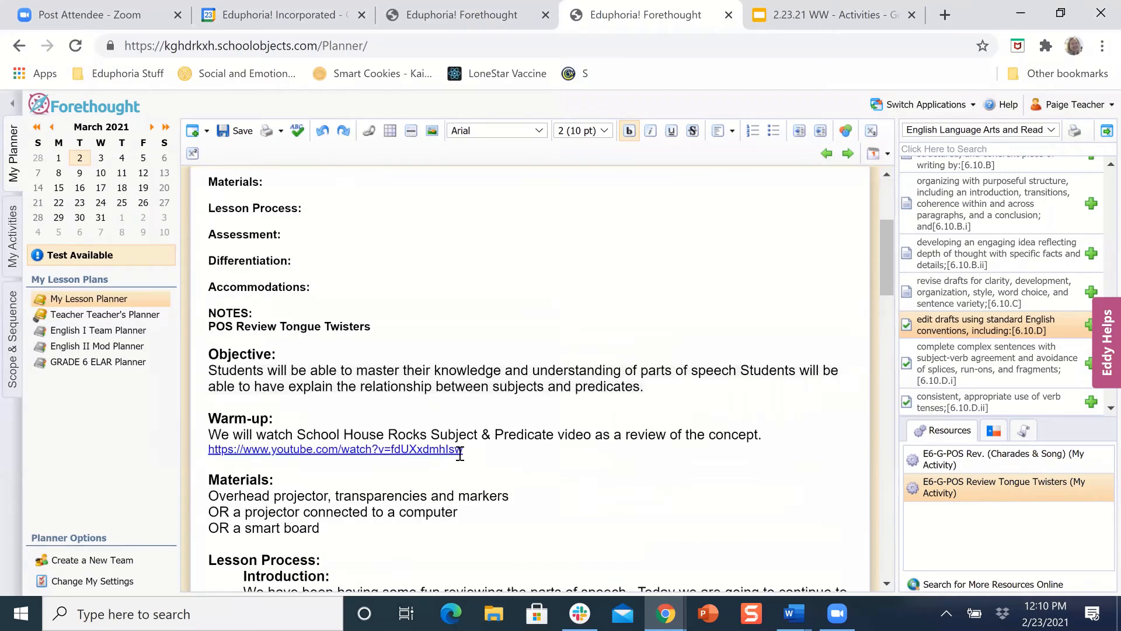
pyautogui.scroll(3, 268, 328)
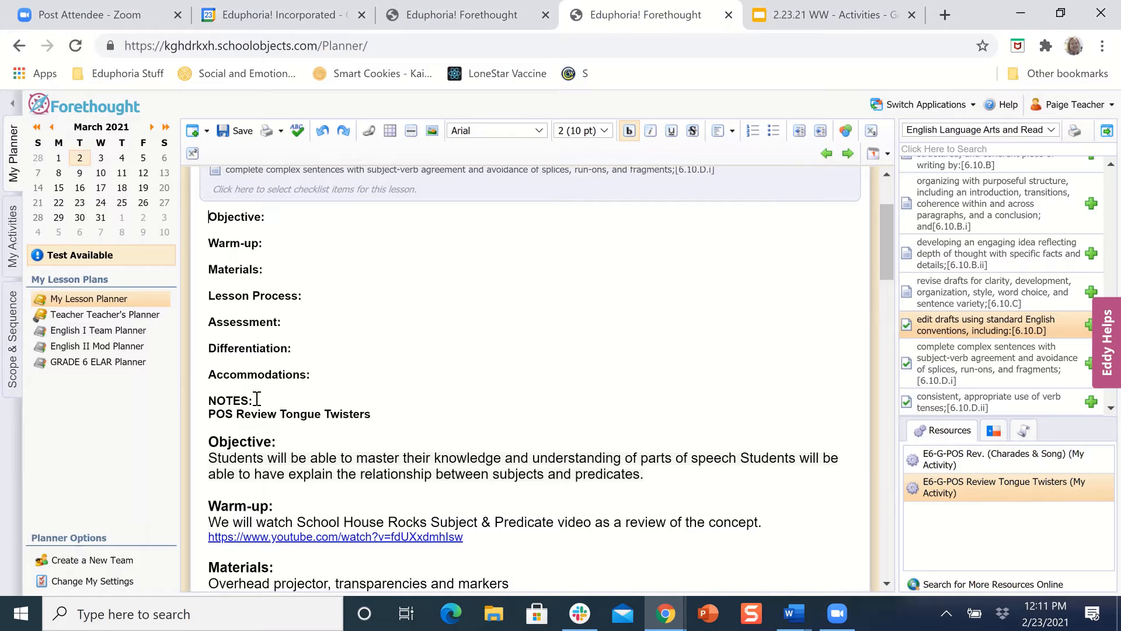
pyautogui.moveTo(257, 400); pyautogui.dragTo(198, 221)
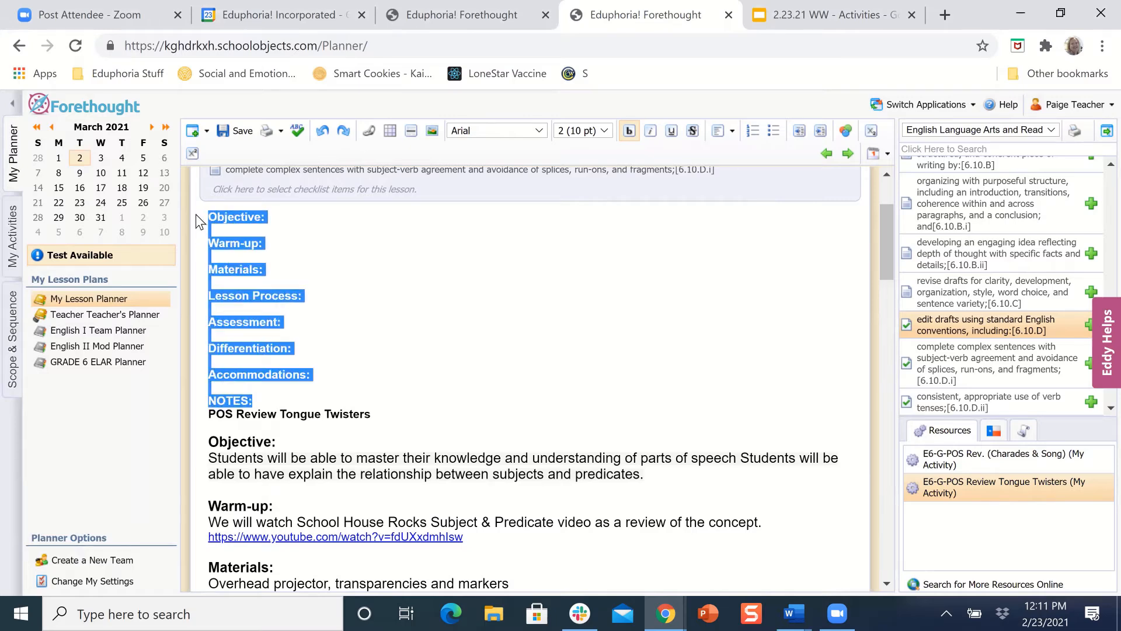
pyautogui.press('BackSpace')
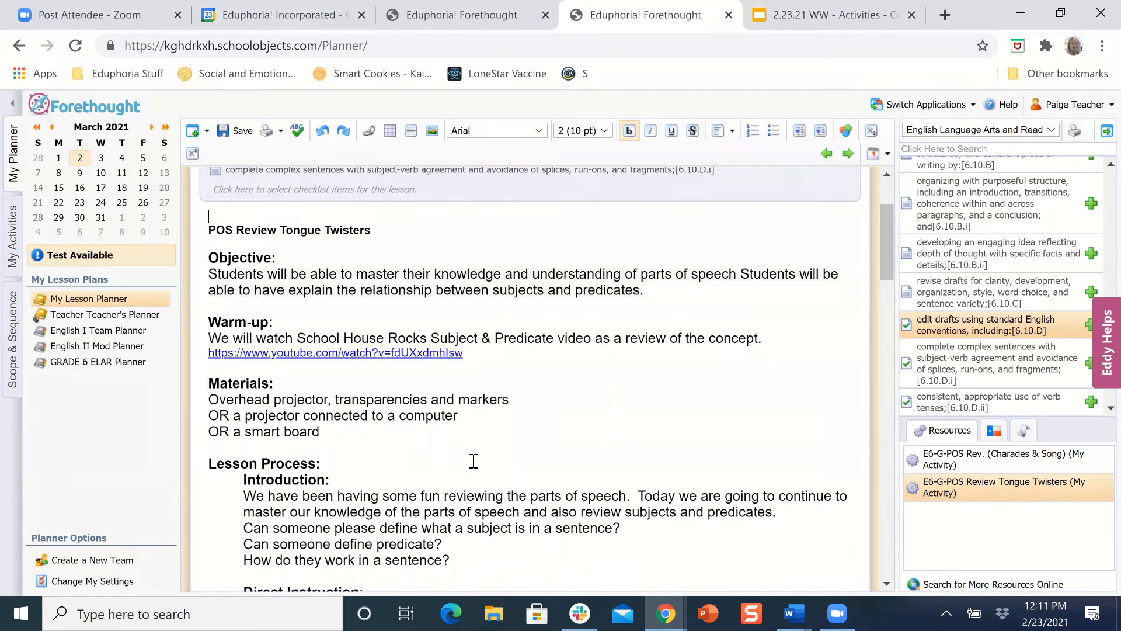
pyautogui.scroll(-10, 473, 461)
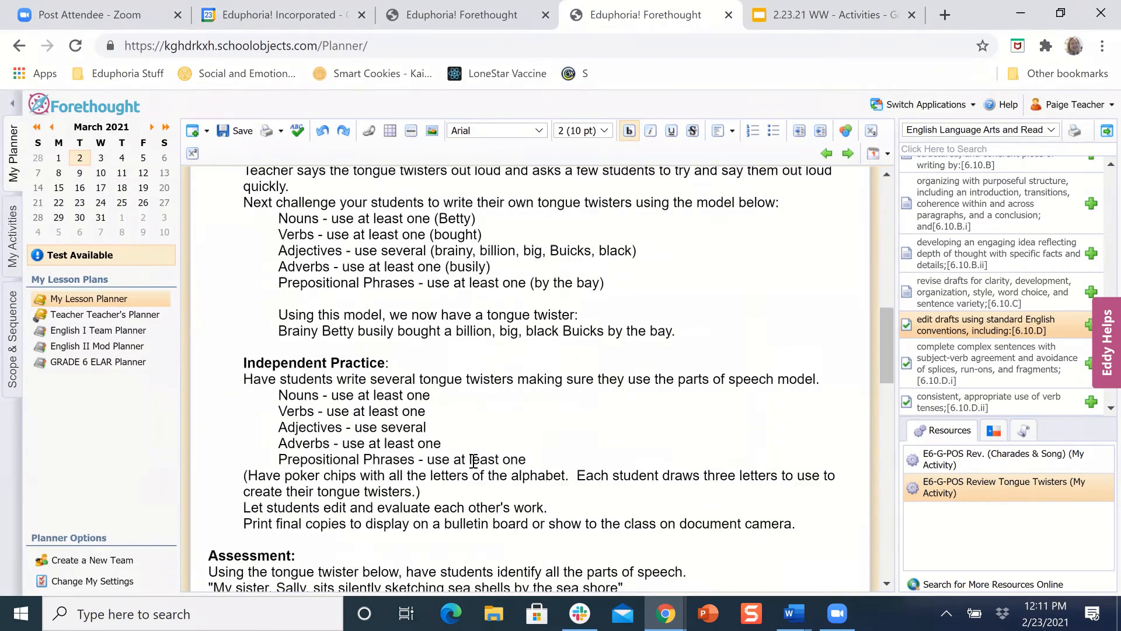
pyautogui.scroll(-8, 473, 460)
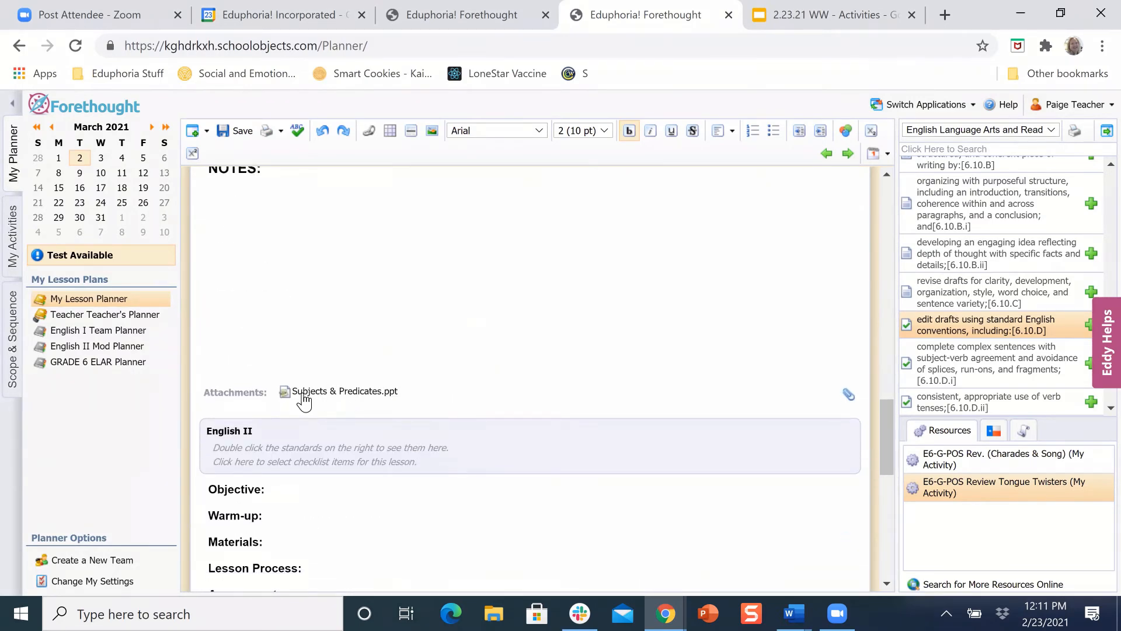
pyautogui.scroll(10, 482, 286)
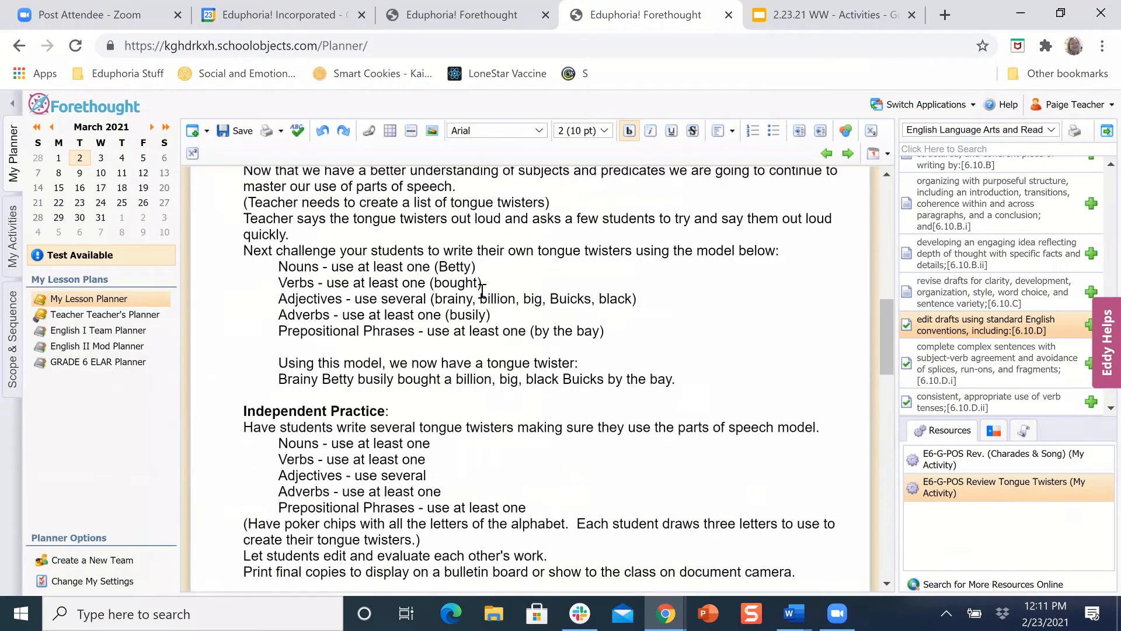
pyautogui.scroll(12, 482, 291)
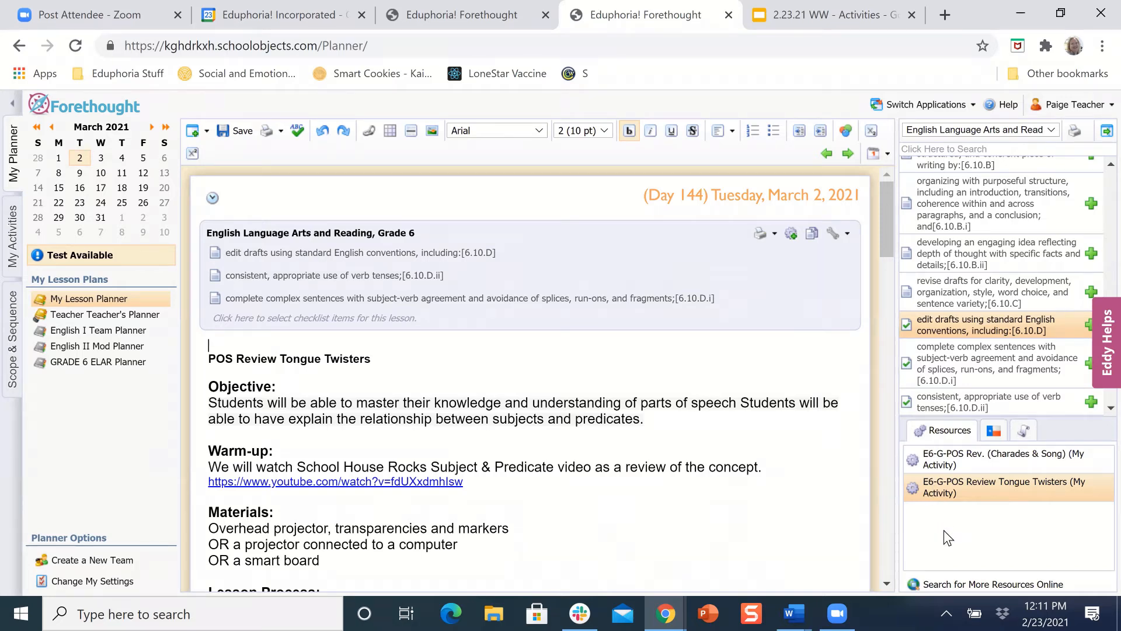
# Open "E6-G-POS Review Tongue Twisters" in My Activities, review it and publish it to the district tree
pyautogui.click(14, 222)
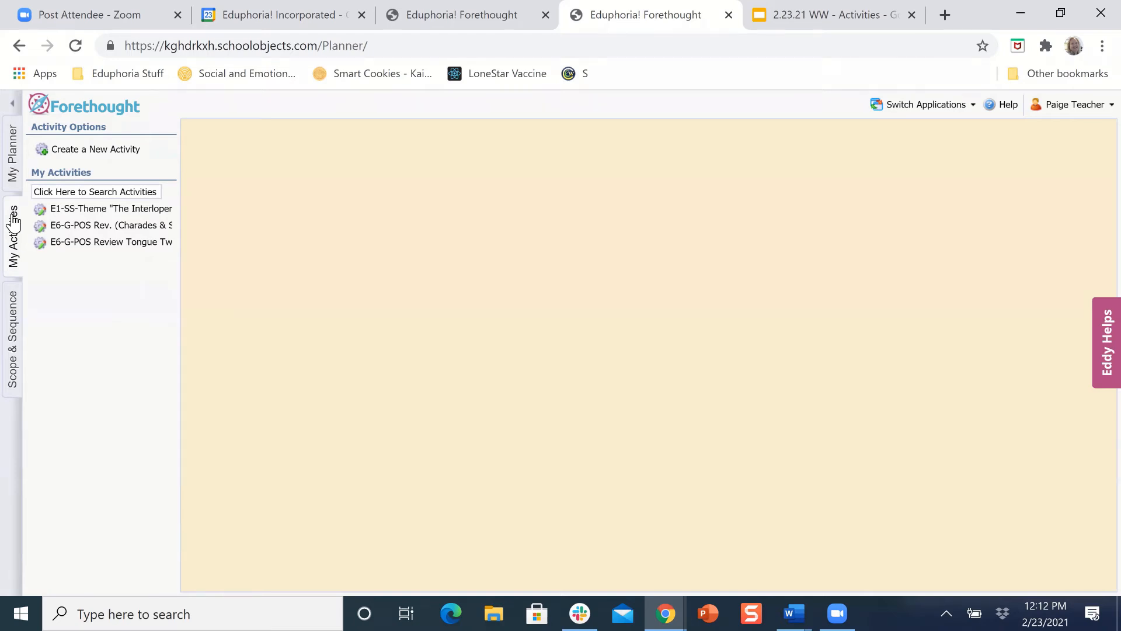
pyautogui.click(80, 242)
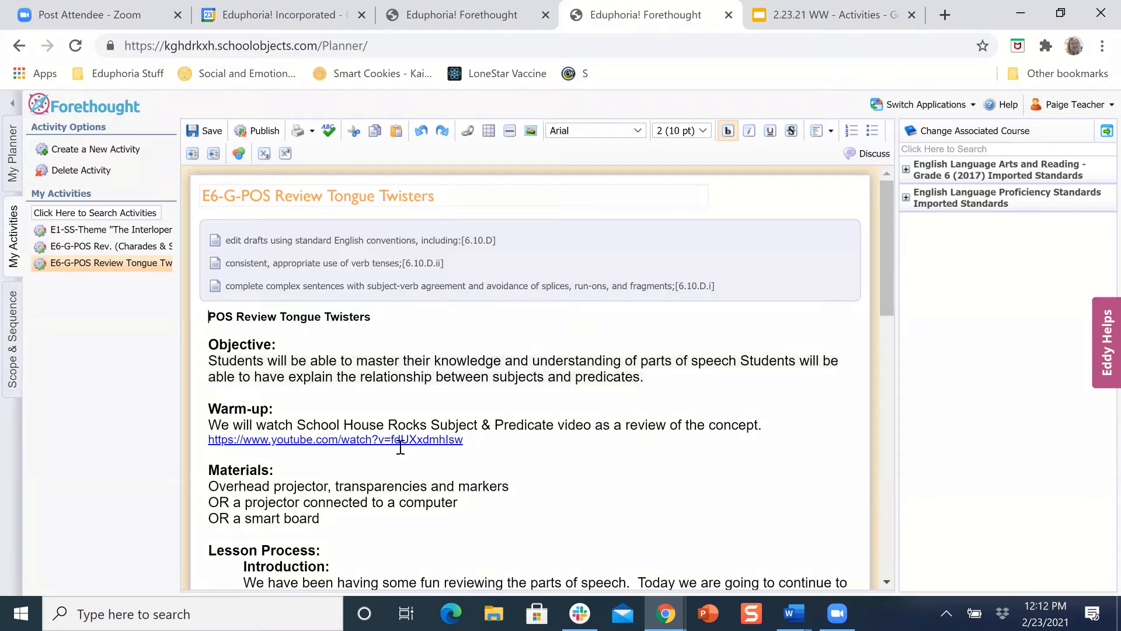
pyautogui.scroll(-5, 457, 423)
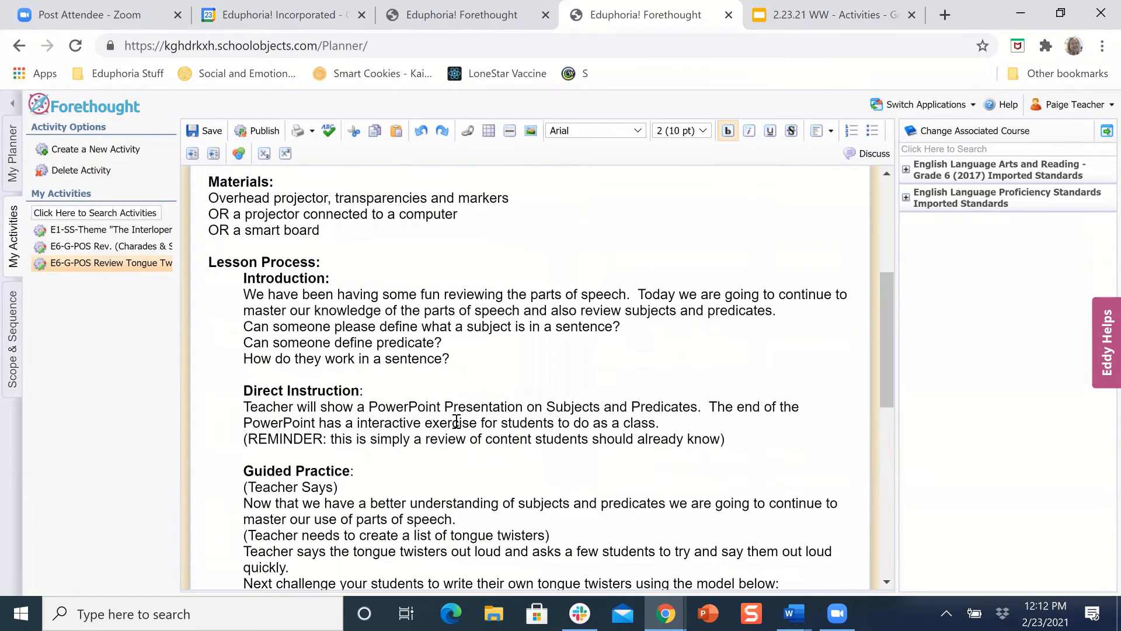
pyautogui.scroll(5, 457, 422)
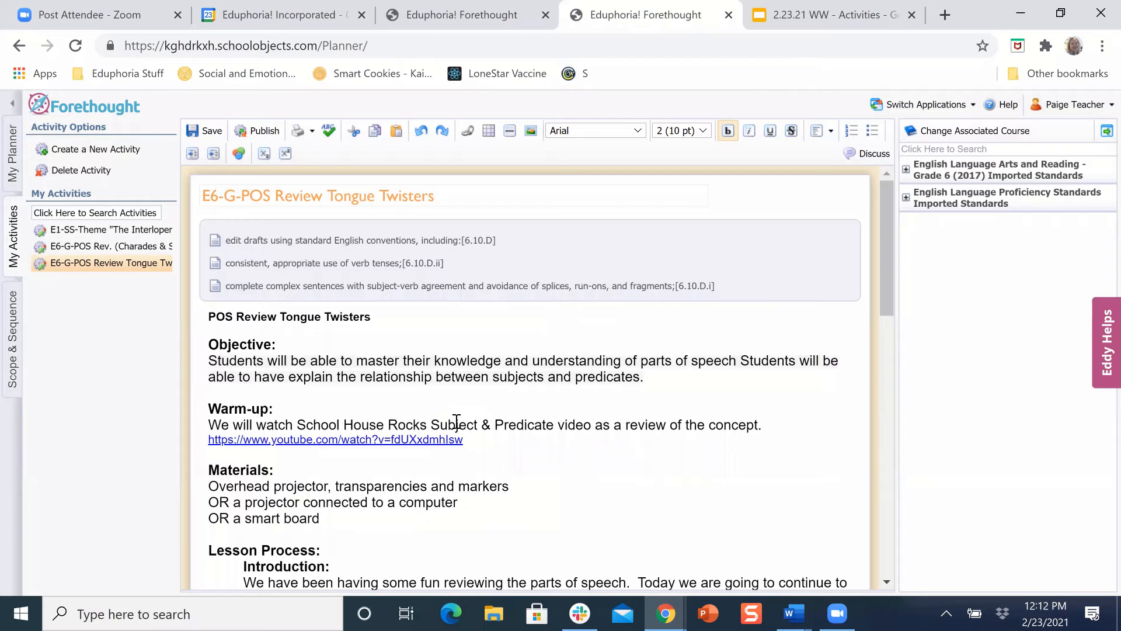
pyautogui.click(251, 136)
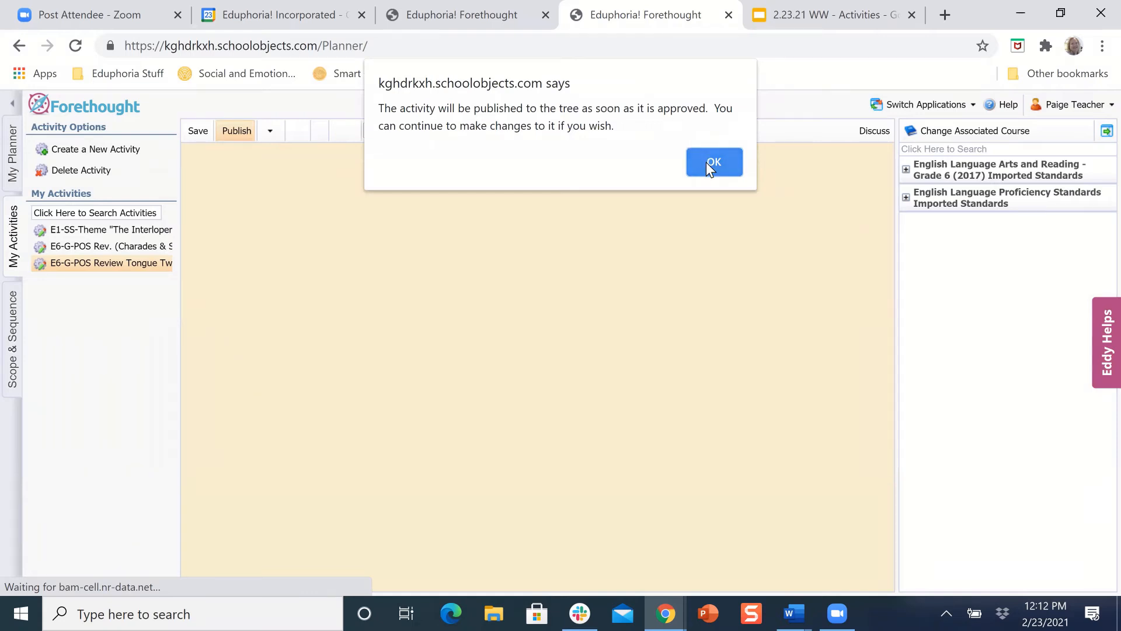
pyautogui.click(714, 162)
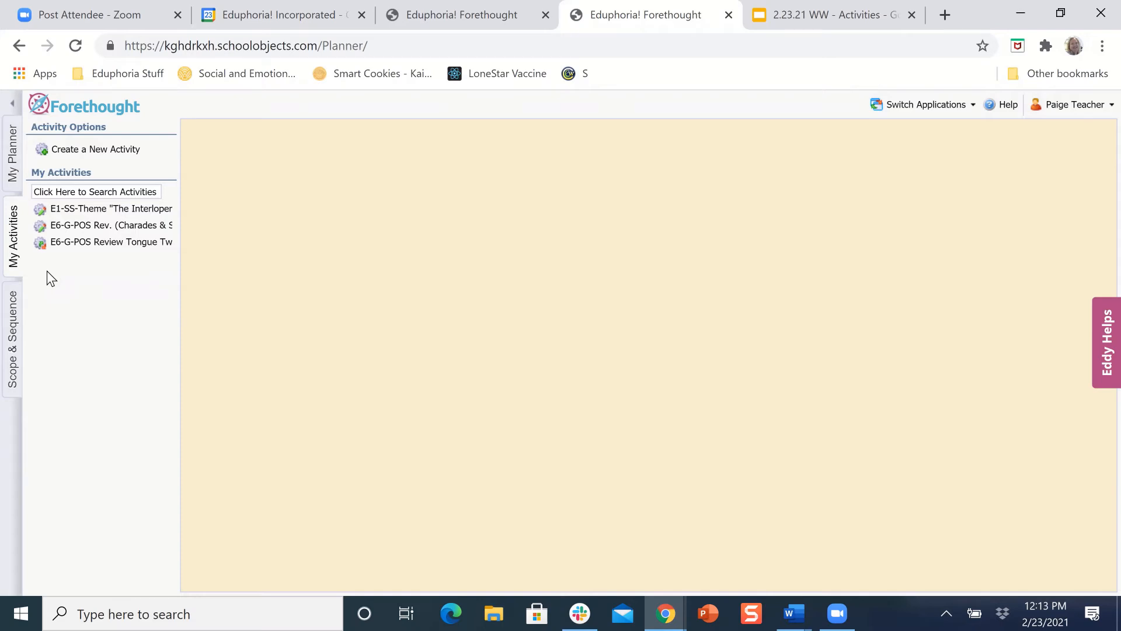
# View the submitted activity again and expand the Grade 6 English Language Arts and Reading standards in the lesson planner
pyautogui.click(85, 245)
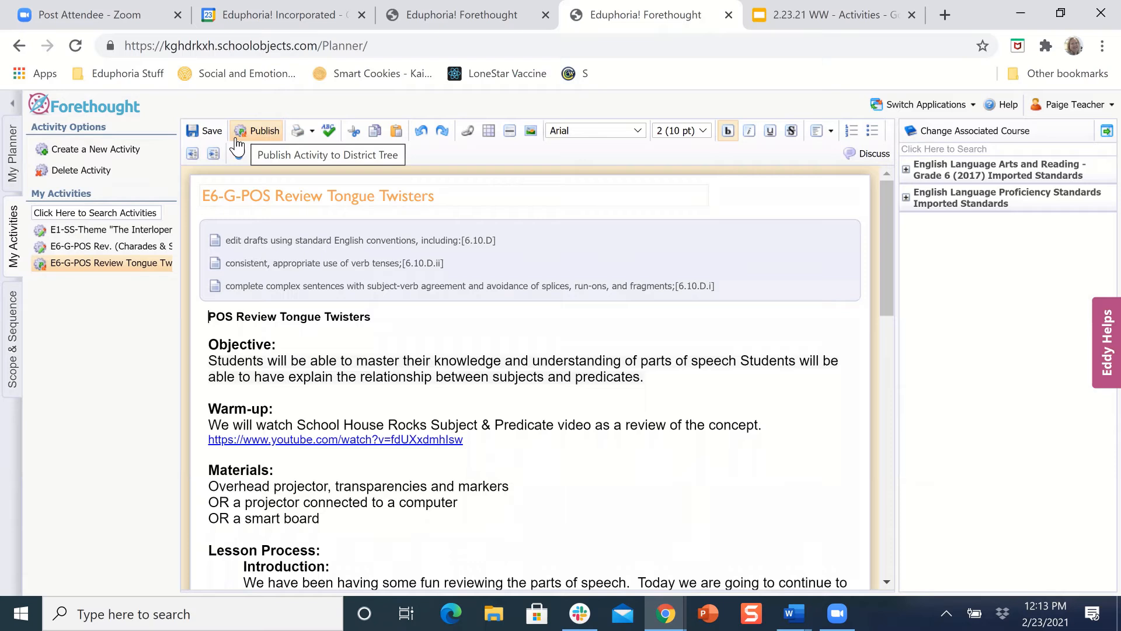
pyautogui.click(18, 170)
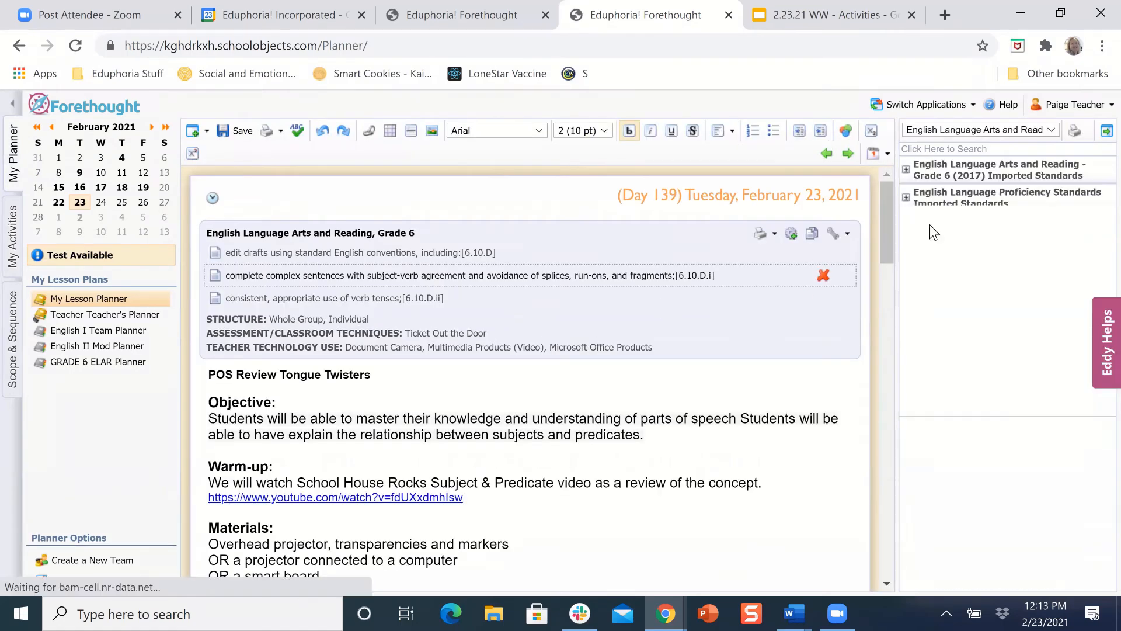
pyautogui.click(957, 173)
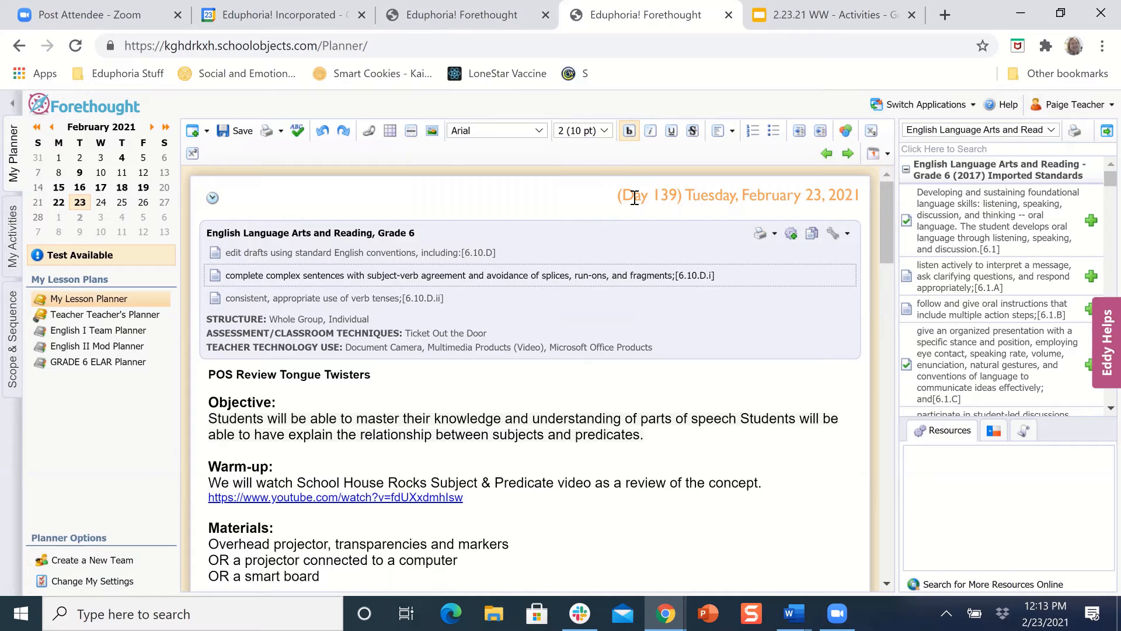
# Switch to the administrator's Forethought session, refresh it and open "E6-G-POS Review Tongue Twisters" from the pending Grade 6 activities awaiting approval
pyautogui.click(453, 17)
pyautogui.click(74, 45)
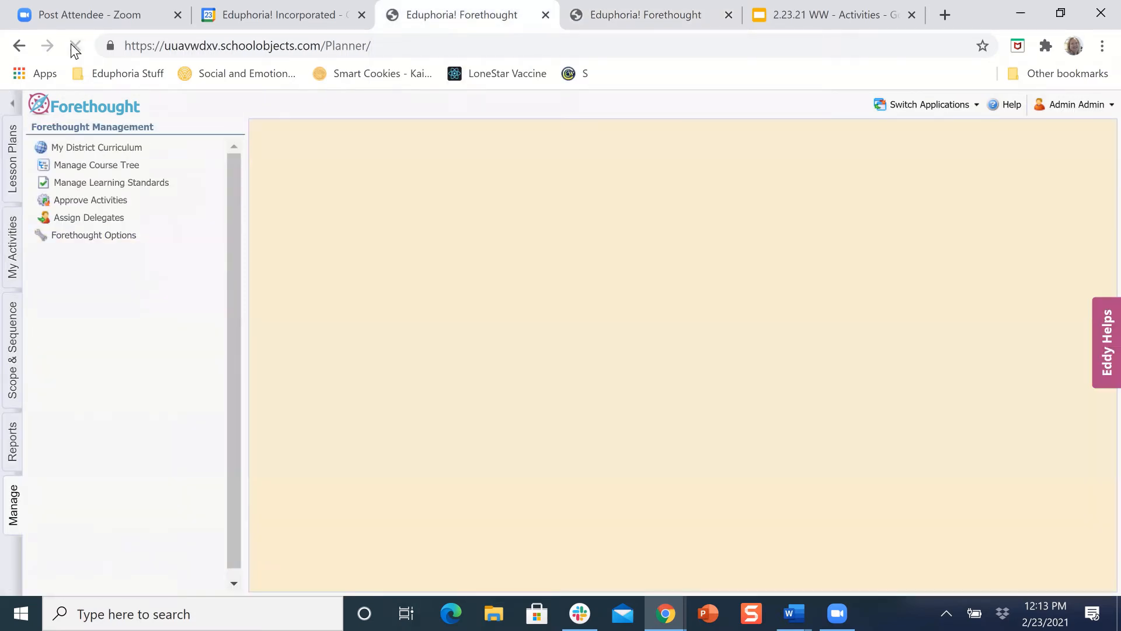
pyautogui.click(73, 206)
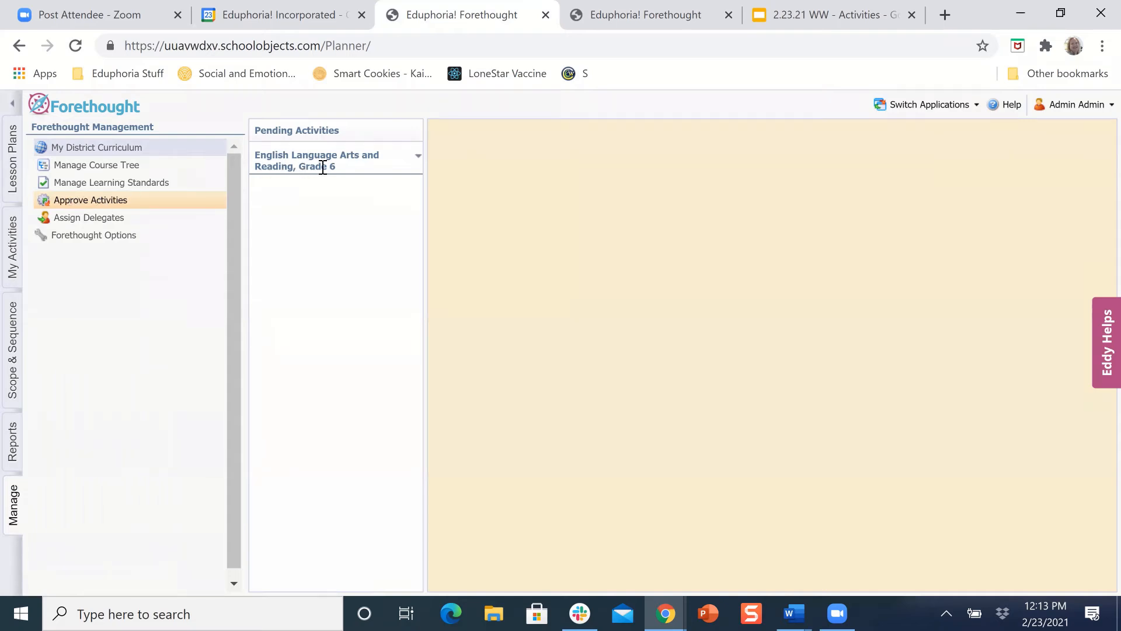
pyautogui.click(418, 155)
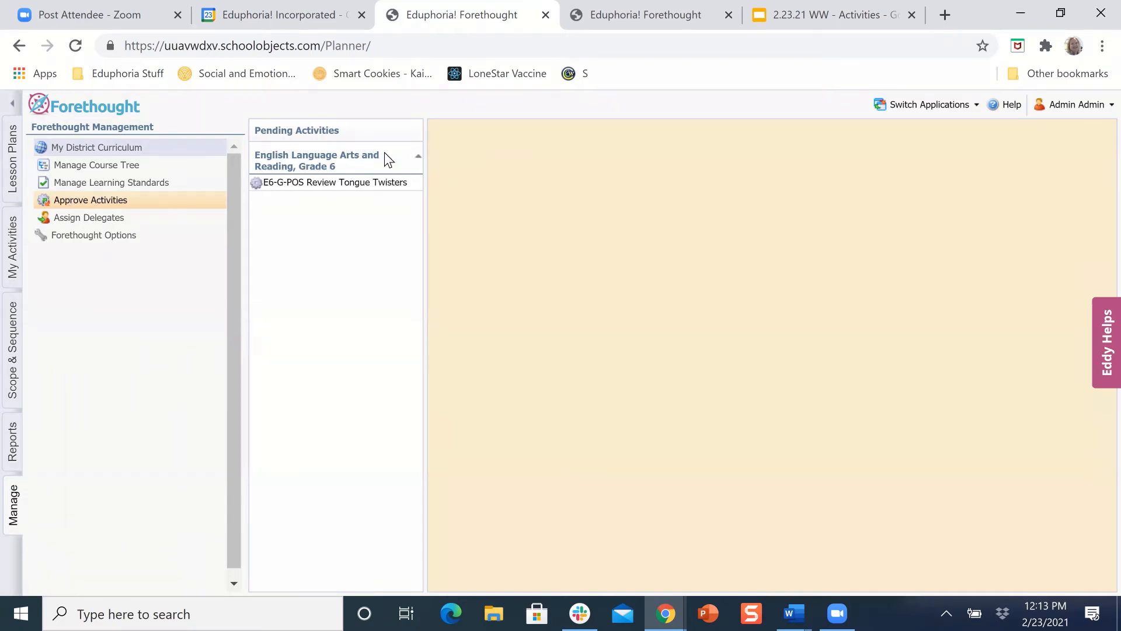
pyautogui.click(321, 183)
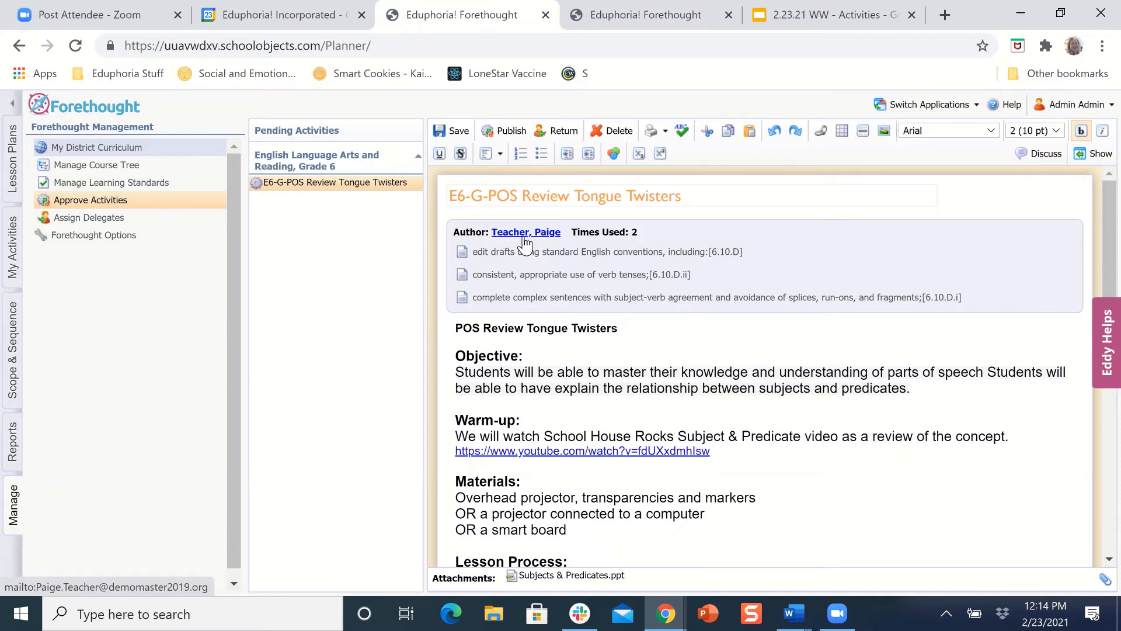
# Show the associated standards, expand the Grade 6 English Language Arts and Reading set and add standard 6.1.D to the activity
pyautogui.click(751, 257)
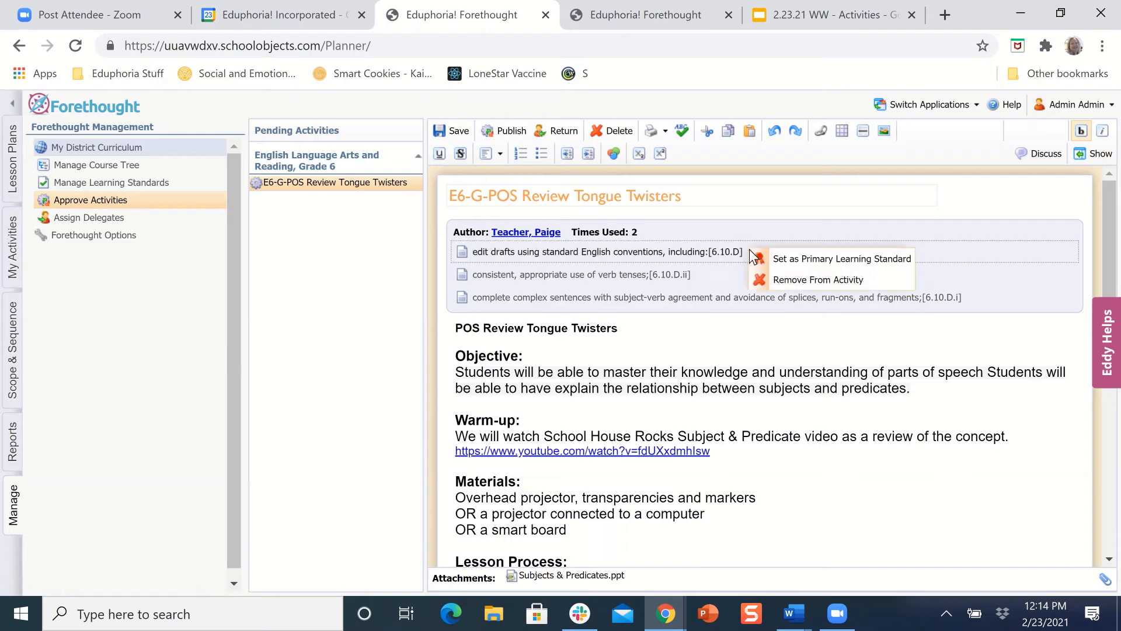
pyautogui.click(1090, 154)
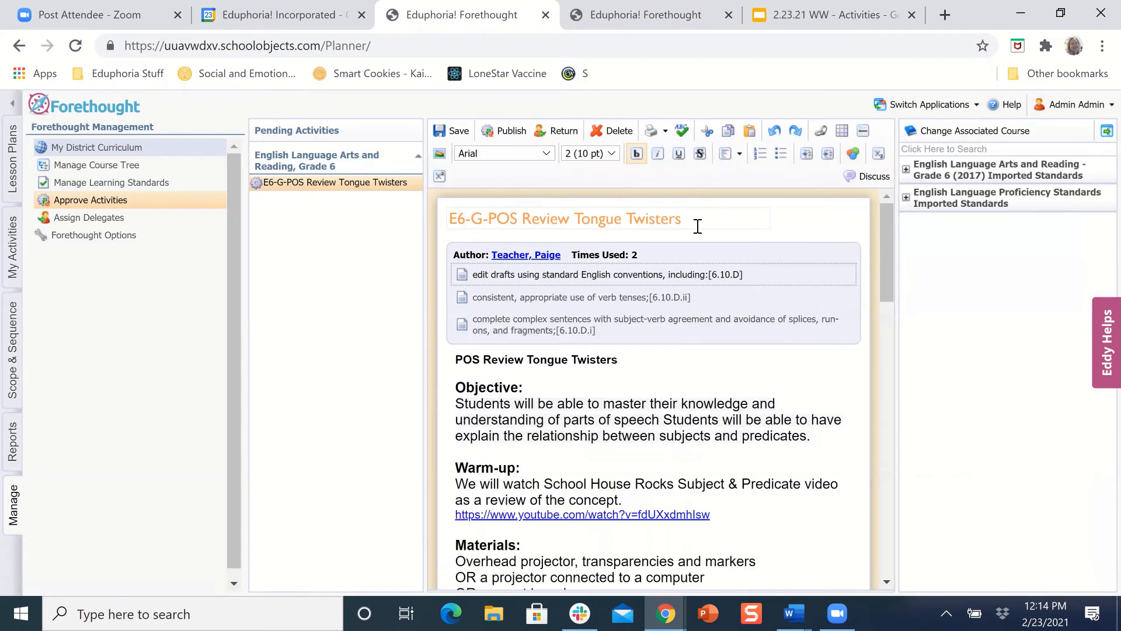
pyautogui.click(908, 172)
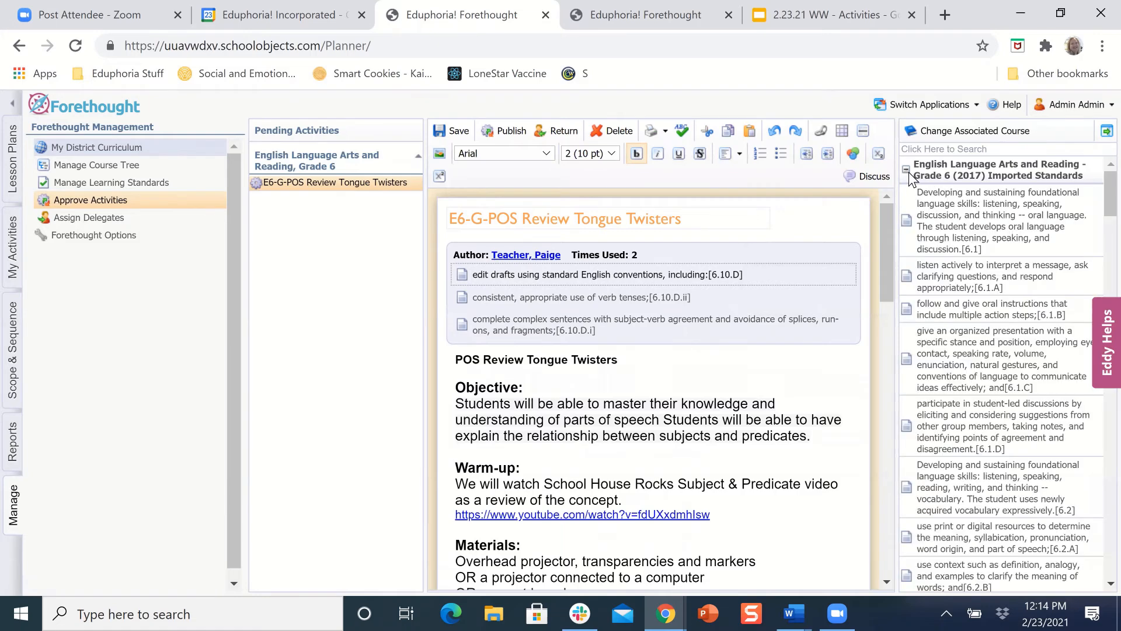
pyautogui.rightClick(948, 435)
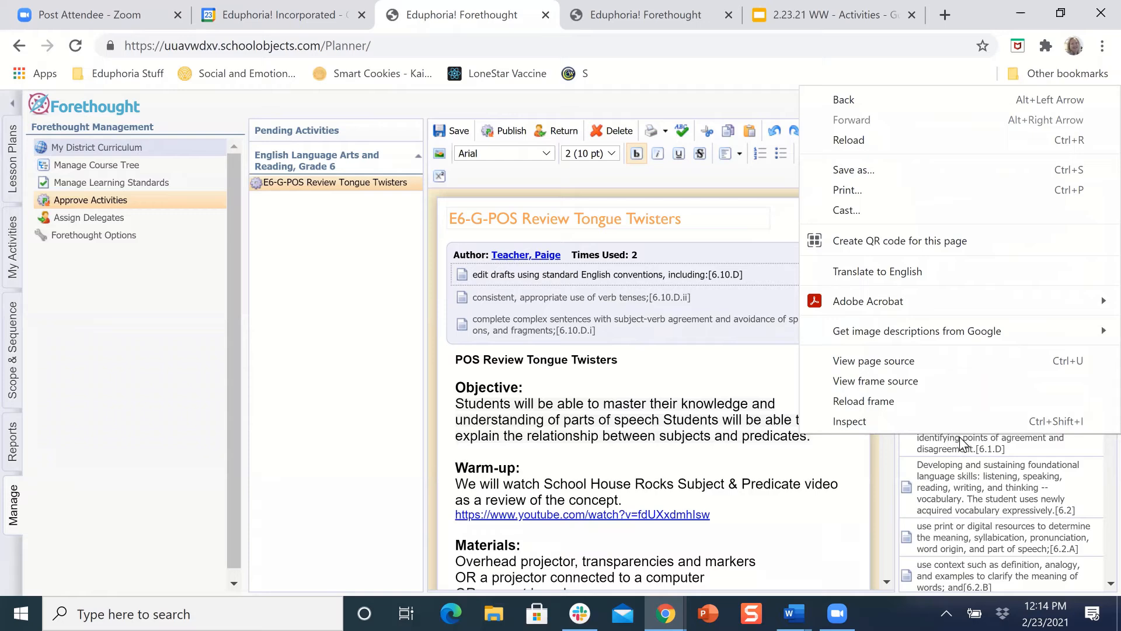
pyautogui.click(961, 438)
pyautogui.doubleClick(960, 438)
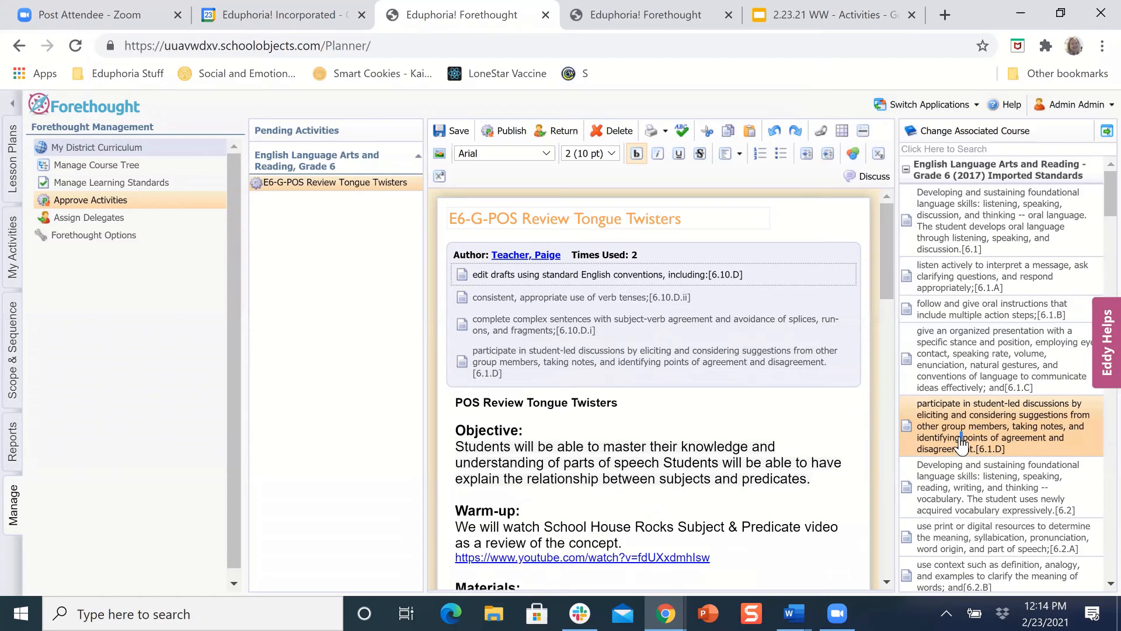
# Remove learning standard 6.1.D on student-led discussions from the pending activity
pyautogui.click(570, 363)
pyautogui.click(586, 387)
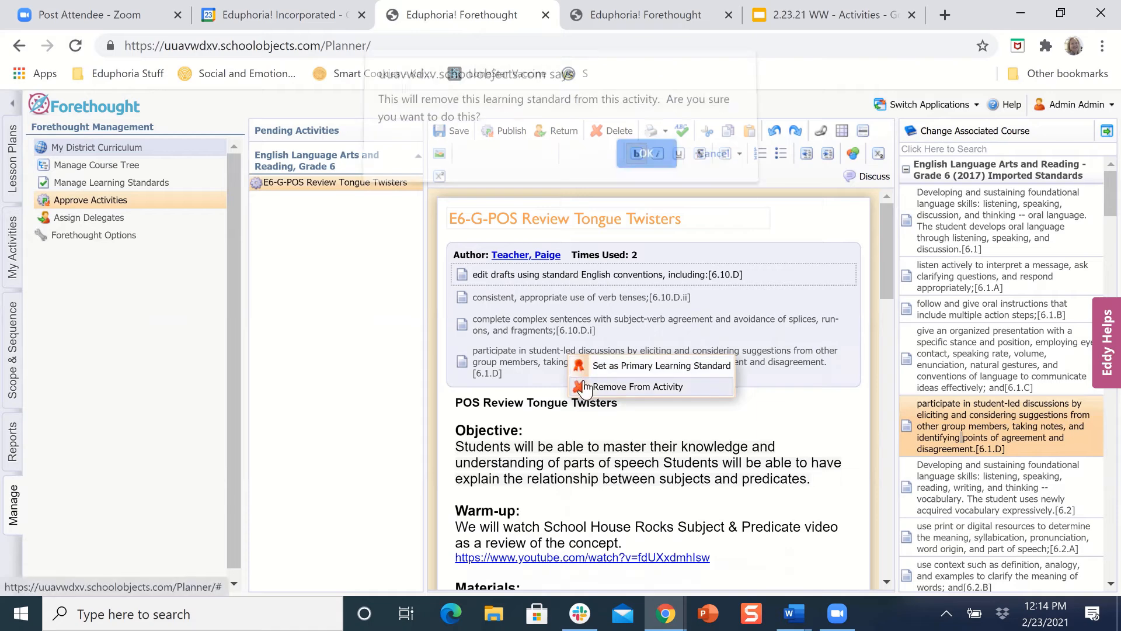
pyautogui.click(629, 167)
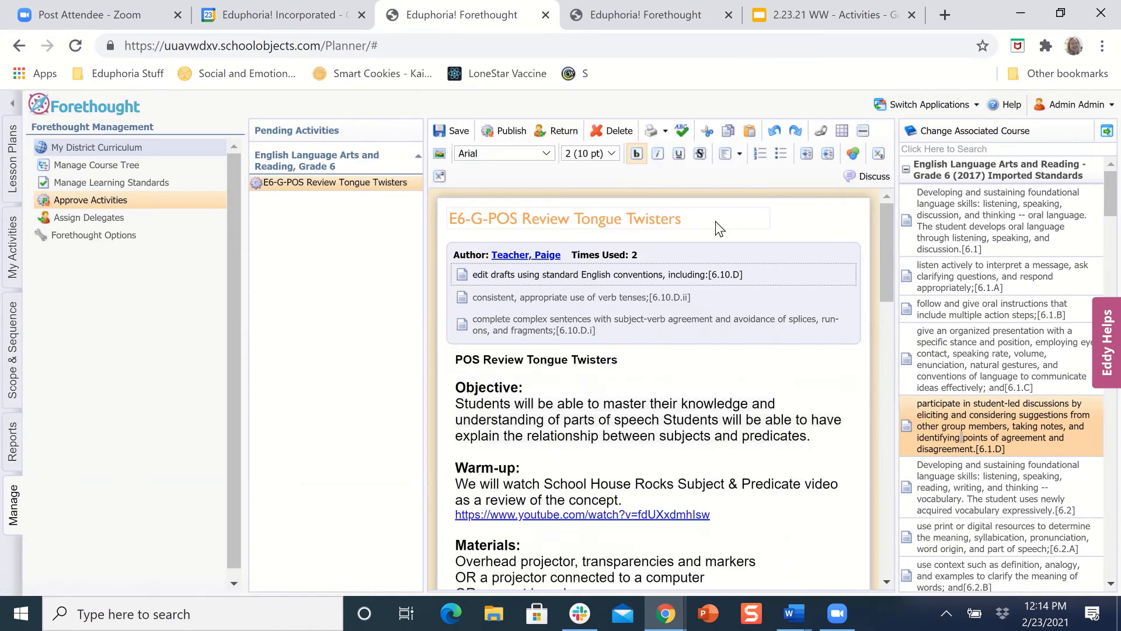
# Review the pending activity's lesson text, then view the rejection reason form for returning it and close it without submitting
pyautogui.click(612, 403)
pyautogui.scroll(-3, 555, 558)
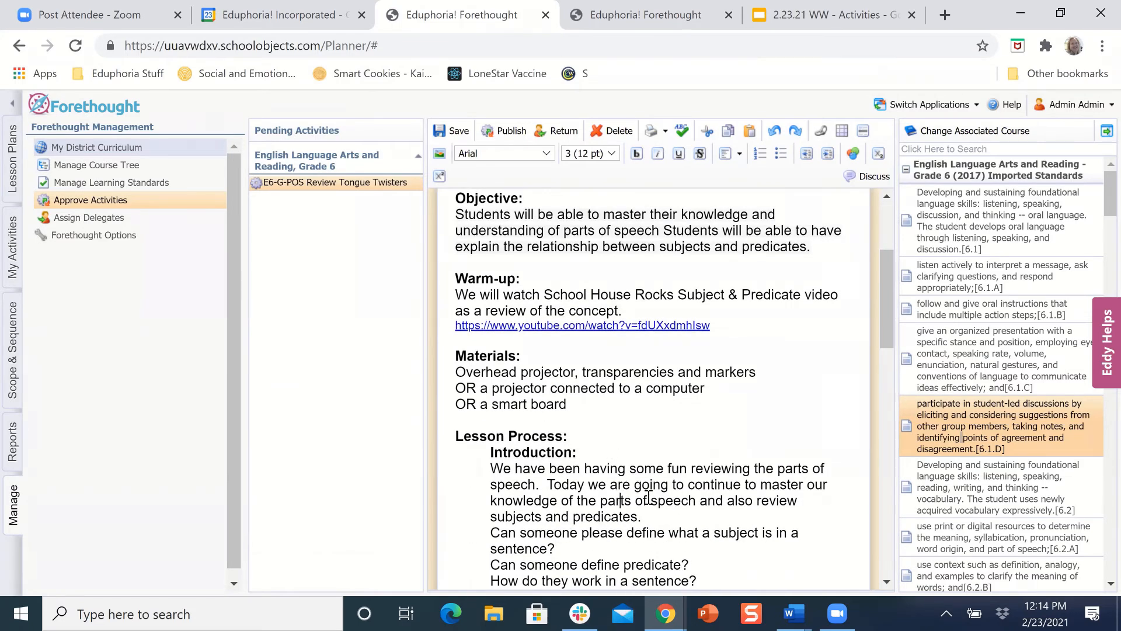
pyautogui.moveTo(620, 500); pyautogui.dragTo(665, 500)
pyautogui.scroll(1, 635, 463)
pyautogui.scroll(2, 639, 457)
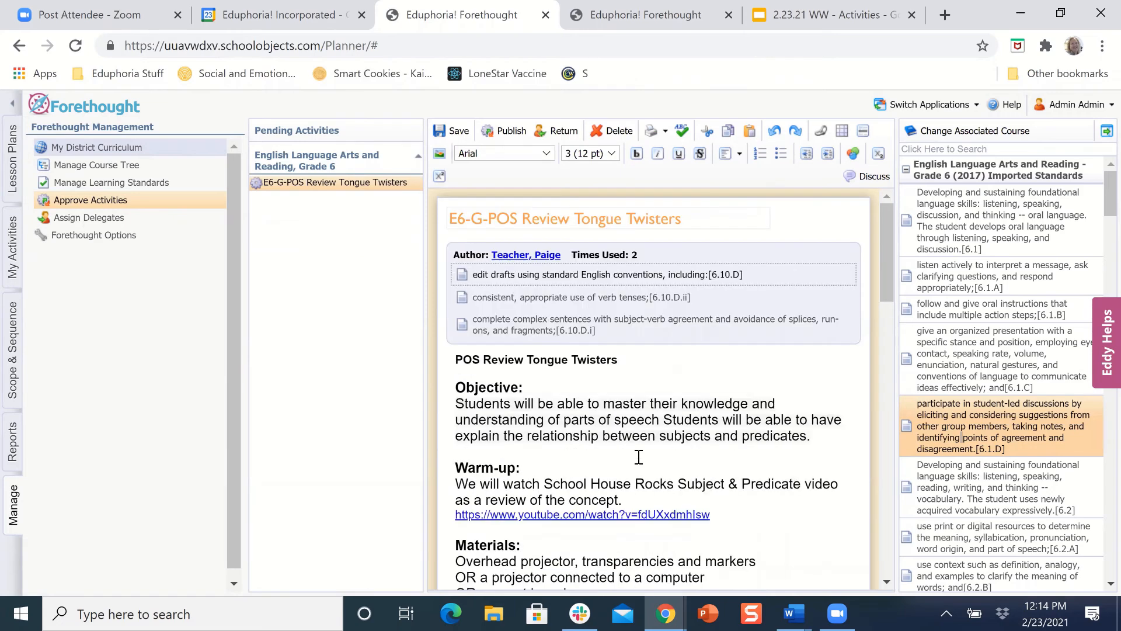
pyautogui.scroll(-4, 592, 502)
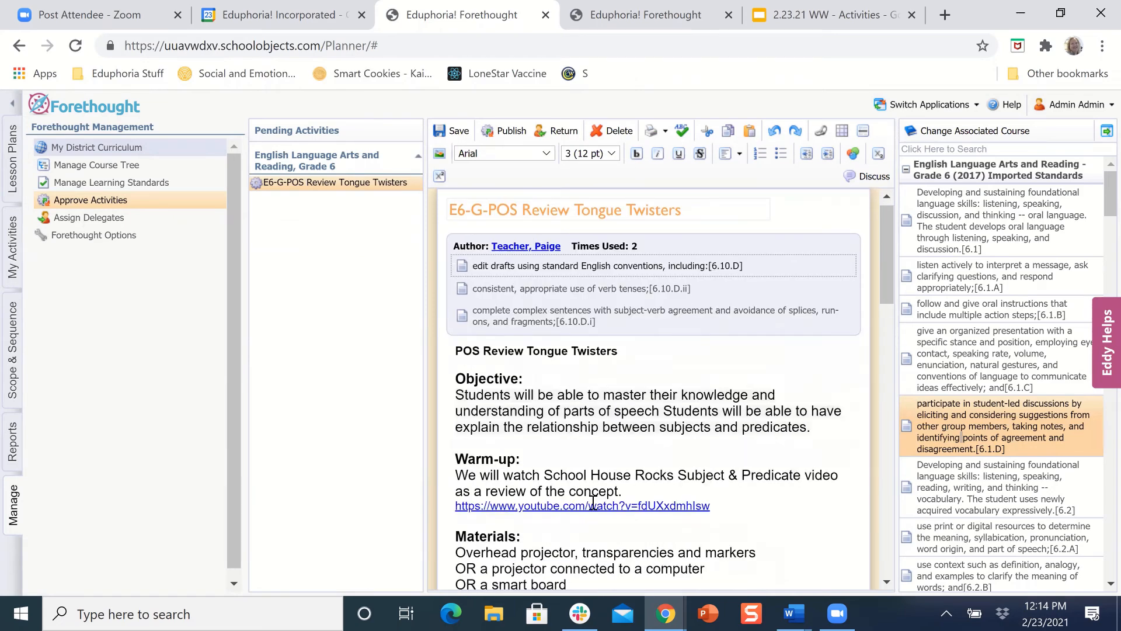
pyautogui.scroll(4, 592, 502)
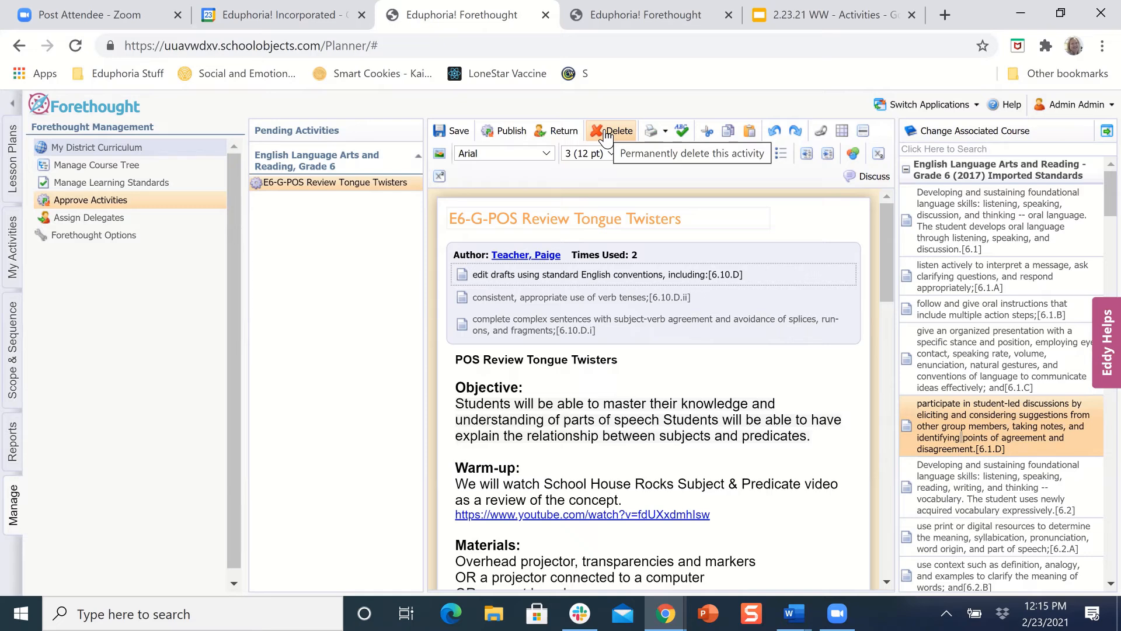
pyautogui.click(563, 133)
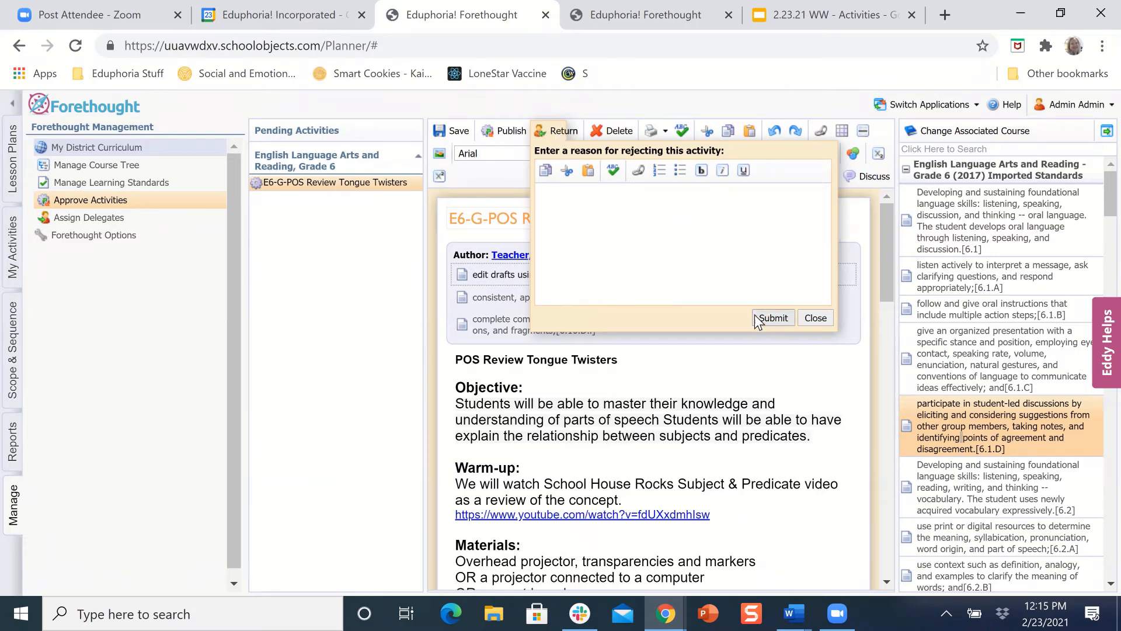
pyautogui.click(816, 318)
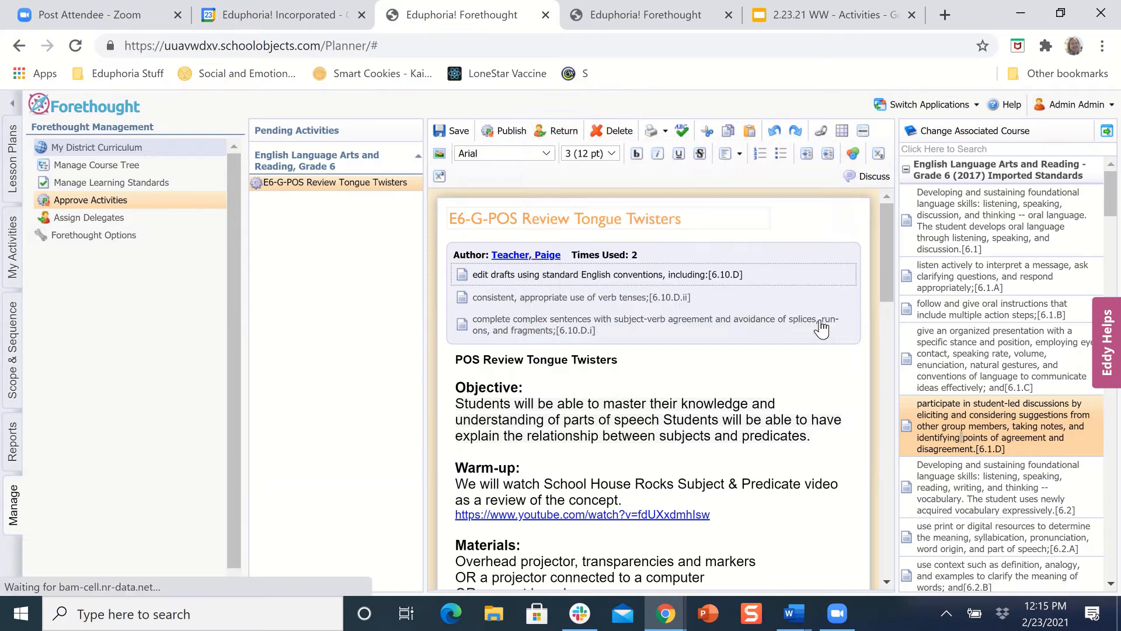
# Publish the pending activity to the district with the comment "Thanks for sharing!"
pyautogui.click(513, 133)
pyautogui.click(510, 220)
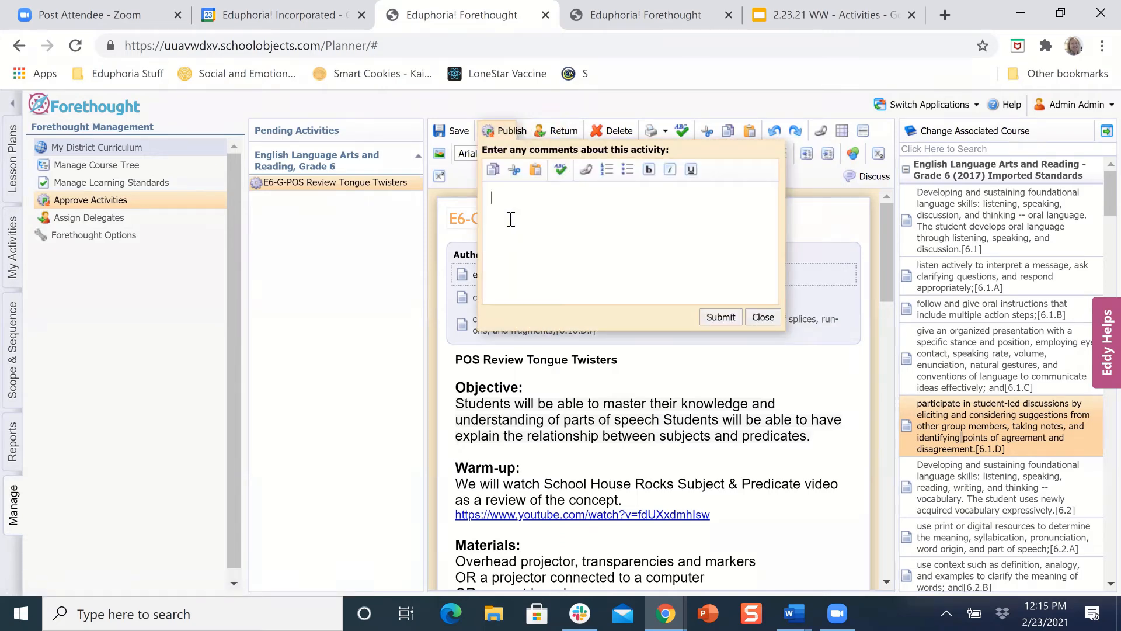
pyautogui.write('Thanks for sharing!')
pyautogui.click(718, 318)
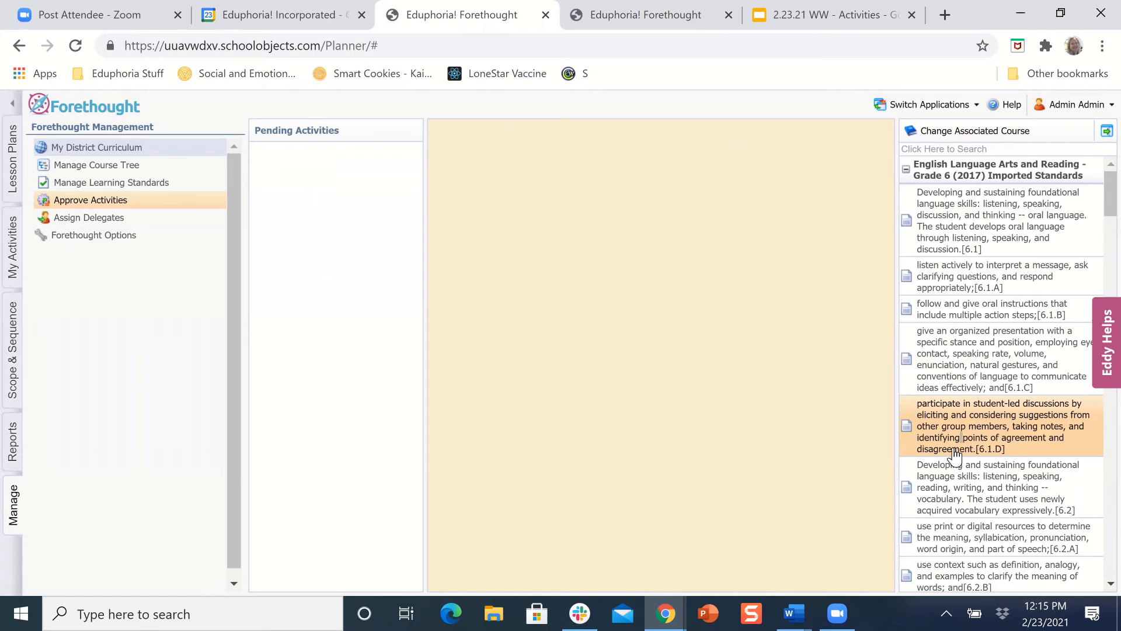
# Look through the Grade 6 standards, check the activity in the teacher's Forethought session and return to the administrator's session
pyautogui.scroll(-1, 1002, 522)
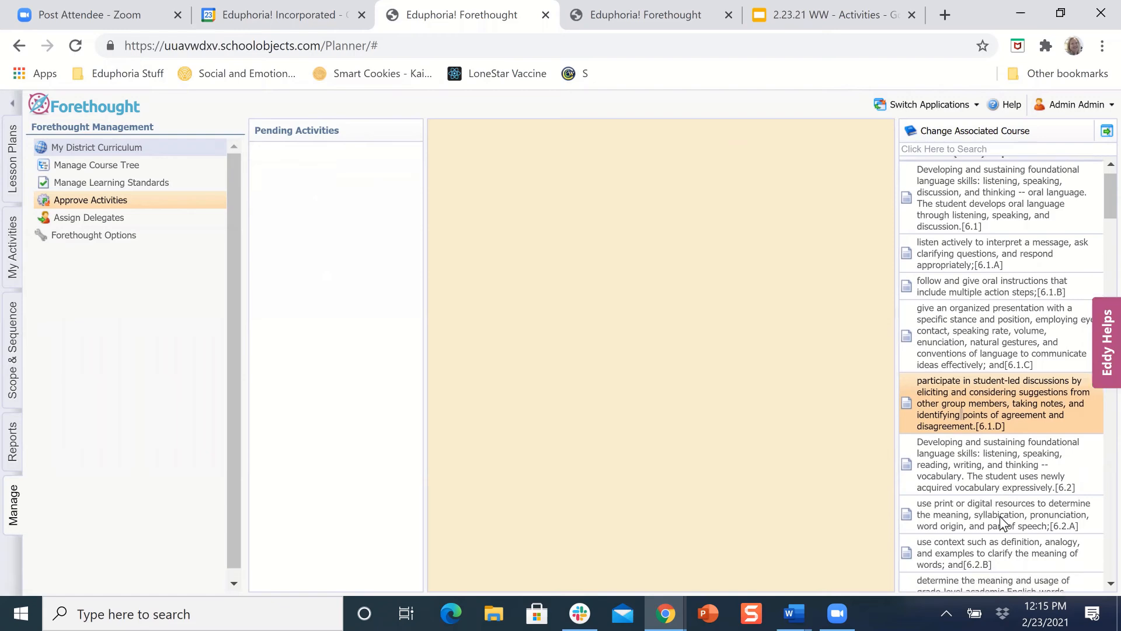
pyautogui.scroll(-5, 1002, 521)
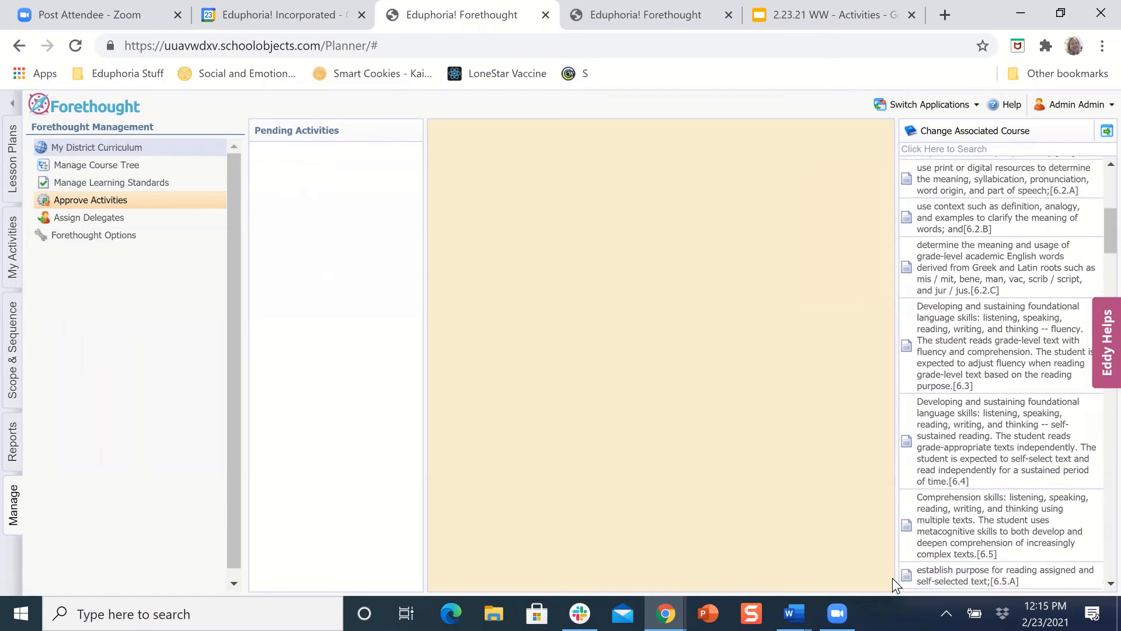
pyautogui.hotkey('ctrl', 'Tab')
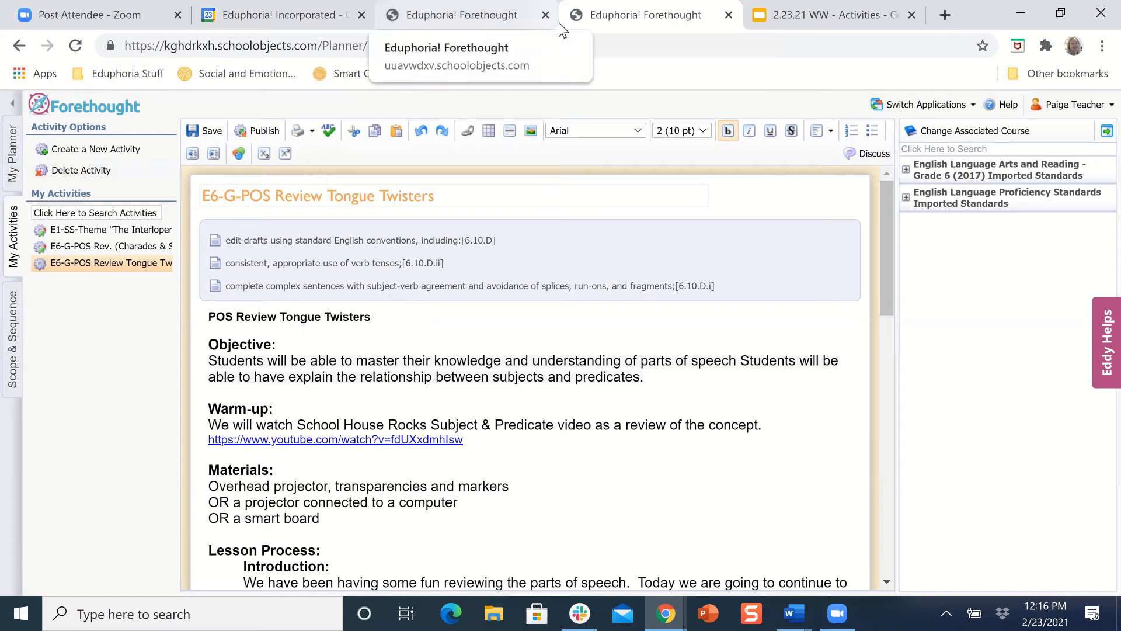
pyautogui.click(474, 18)
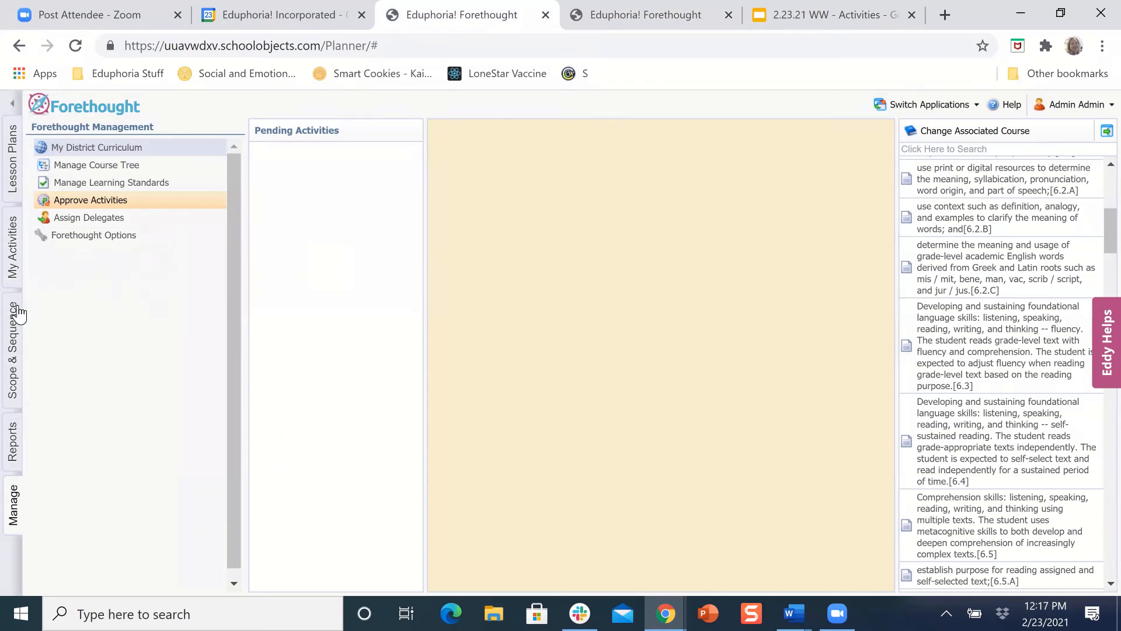
# Open the Middle School English Language Arts and Reading, Grade 6 course in Scope & Sequence and expand its 2017 imported standards
pyautogui.click(15, 371)
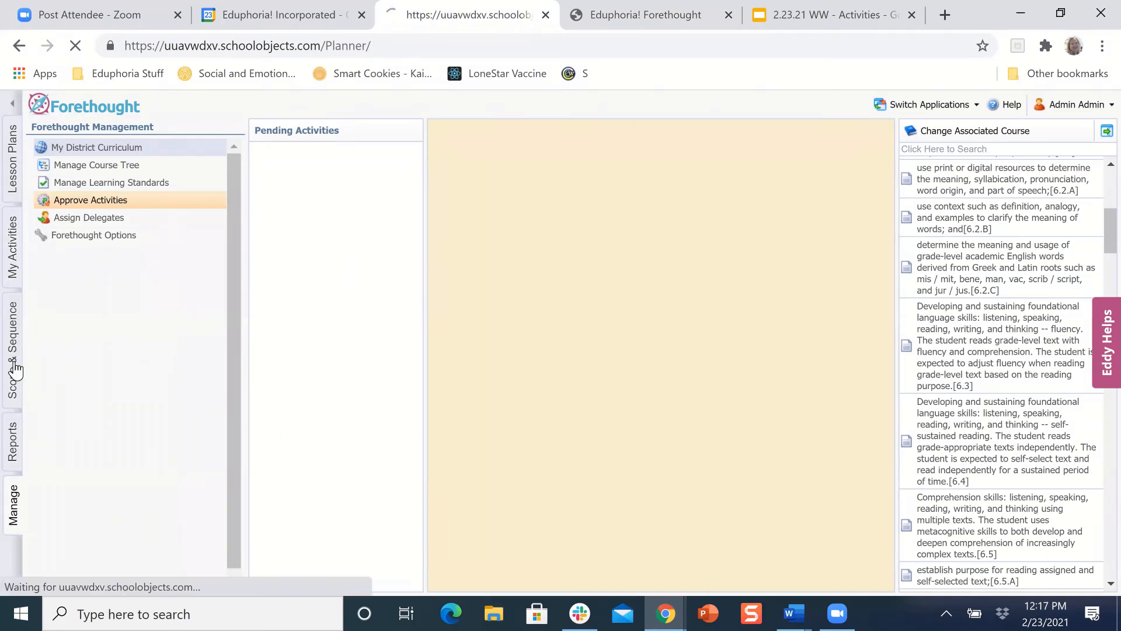
pyautogui.click(87, 169)
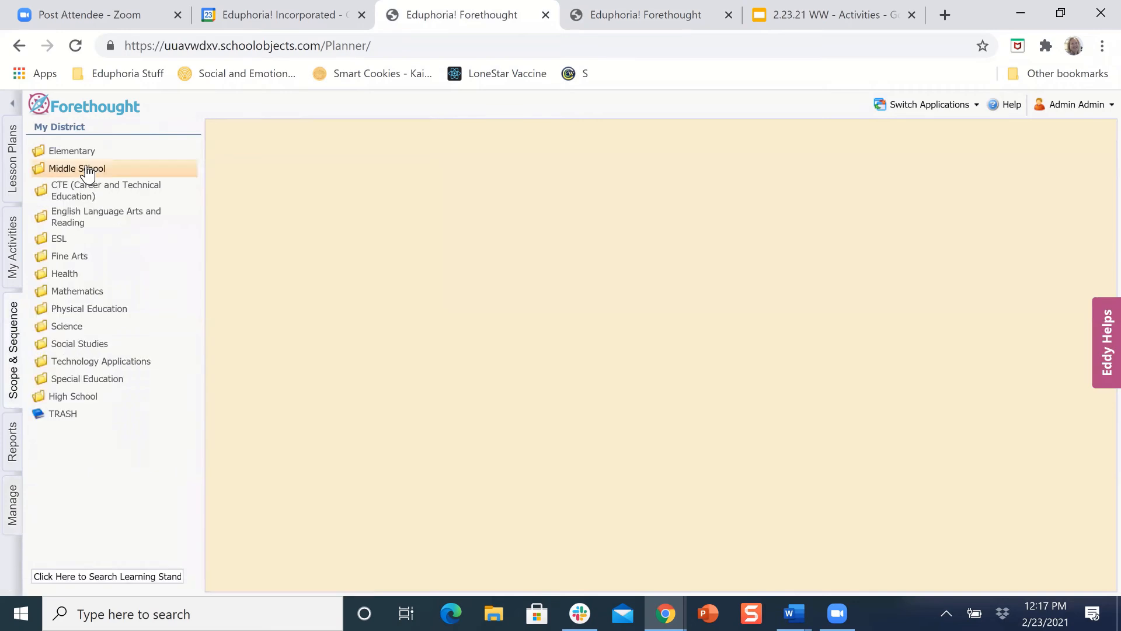
pyautogui.click(88, 220)
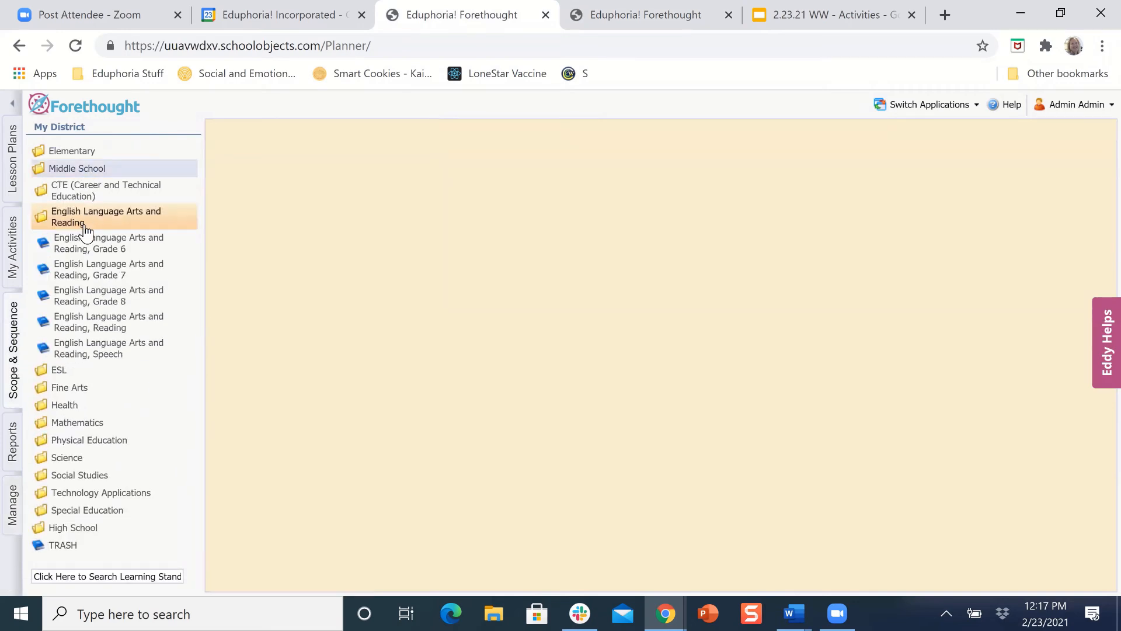
pyautogui.click(88, 249)
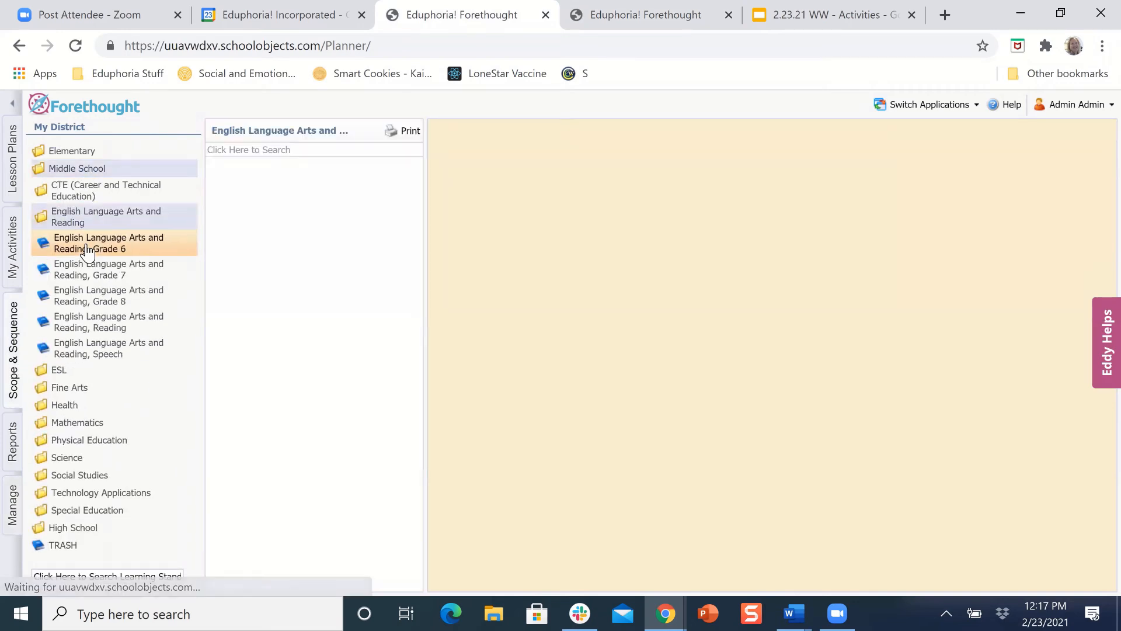
pyautogui.click(232, 181)
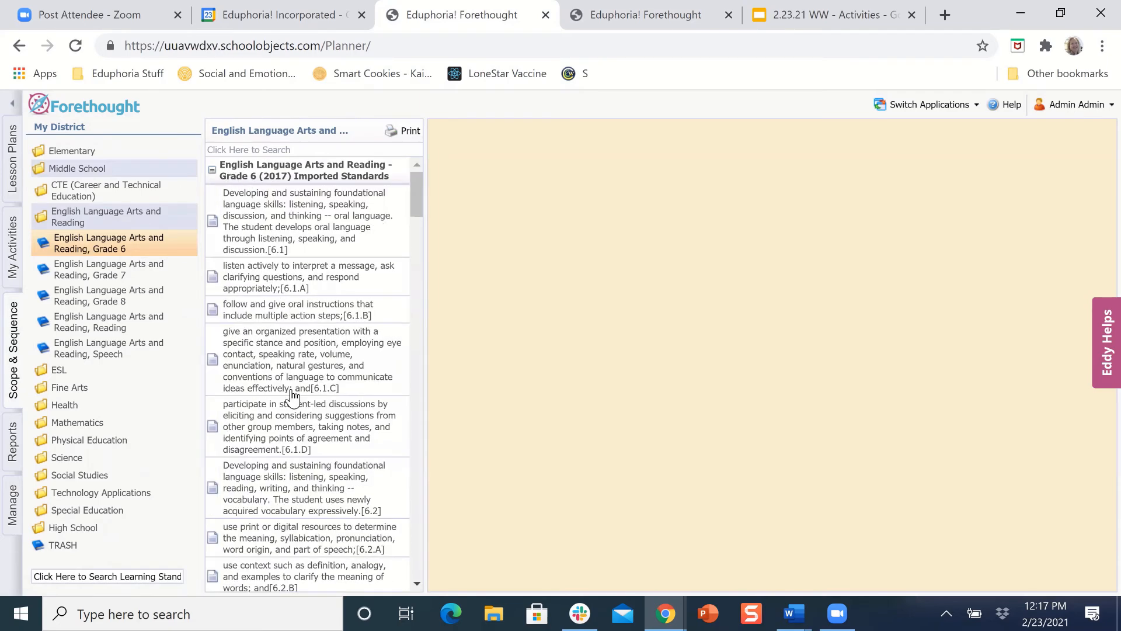
# Select standard 6.10.D on editing drafts and view its related resource "E6-G-POS Review Tongue Twisters"
pyautogui.scroll(-3, 292, 399)
pyautogui.scroll(-10, 292, 399)
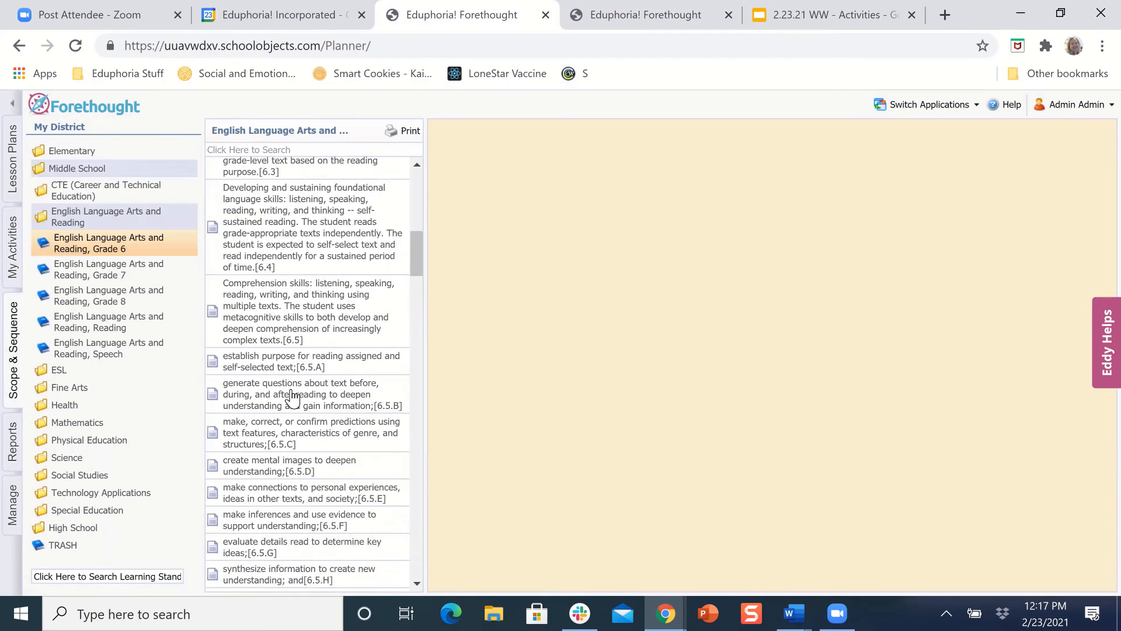
pyautogui.click(291, 374)
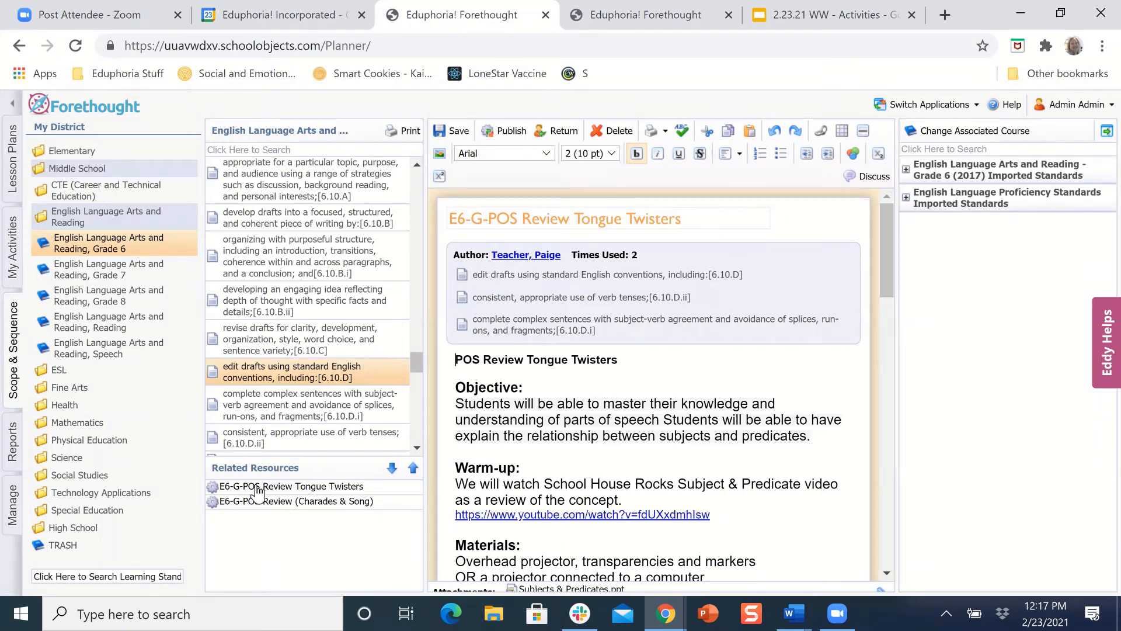
pyautogui.click(257, 488)
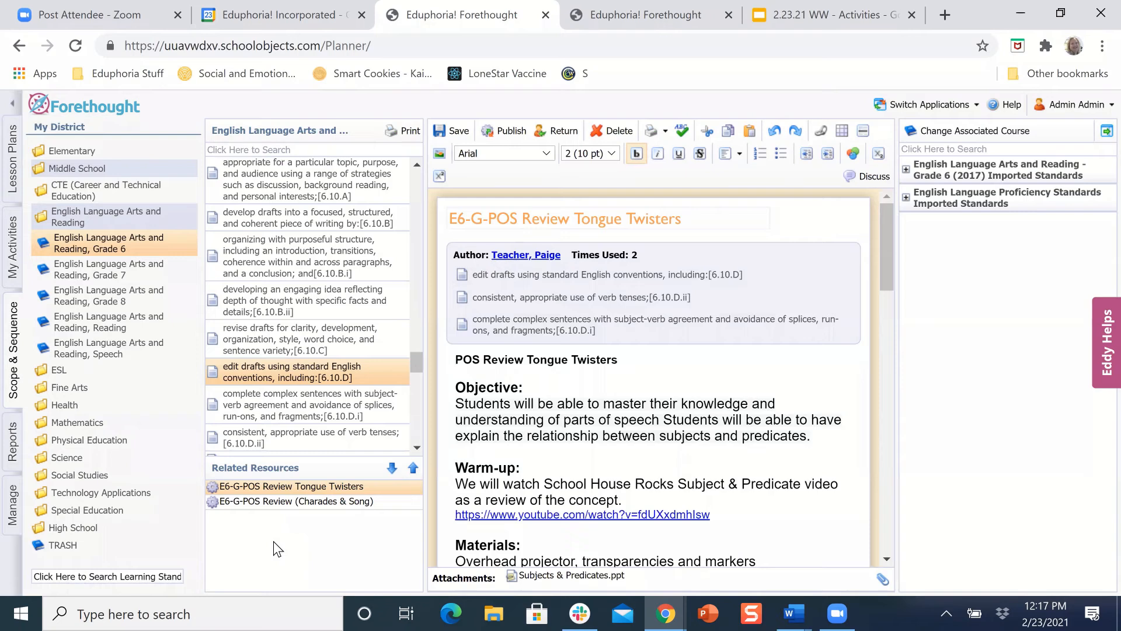
pyautogui.click(292, 384)
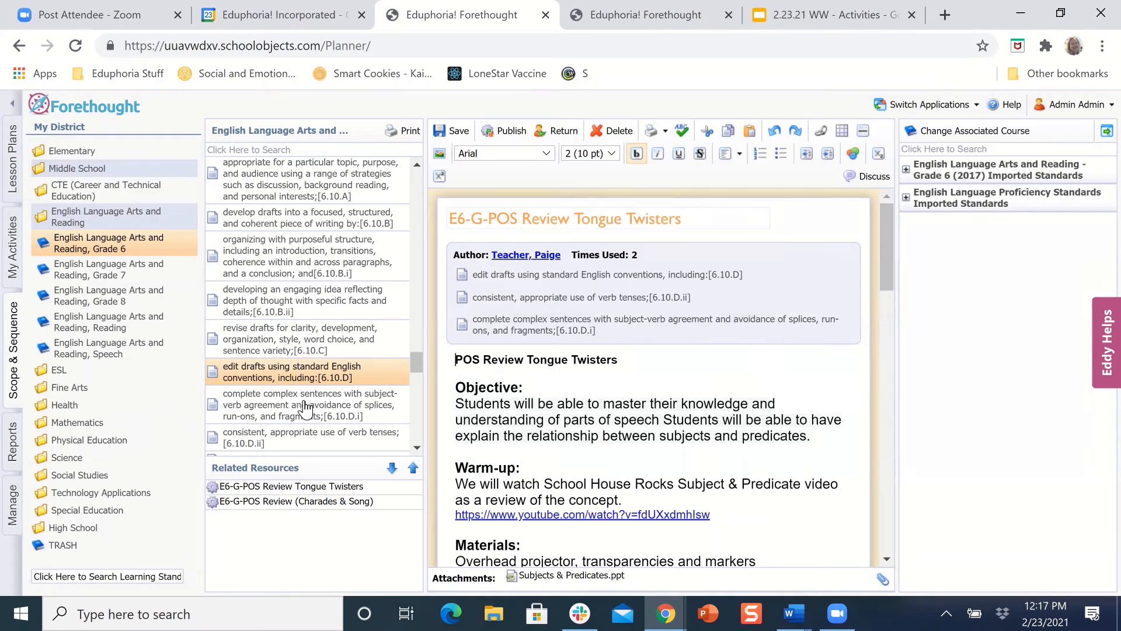
# Add a new activity to standard 6.10.B.i on organizing with purposeful structure
pyautogui.click(278, 257)
pyautogui.rightClick(278, 256)
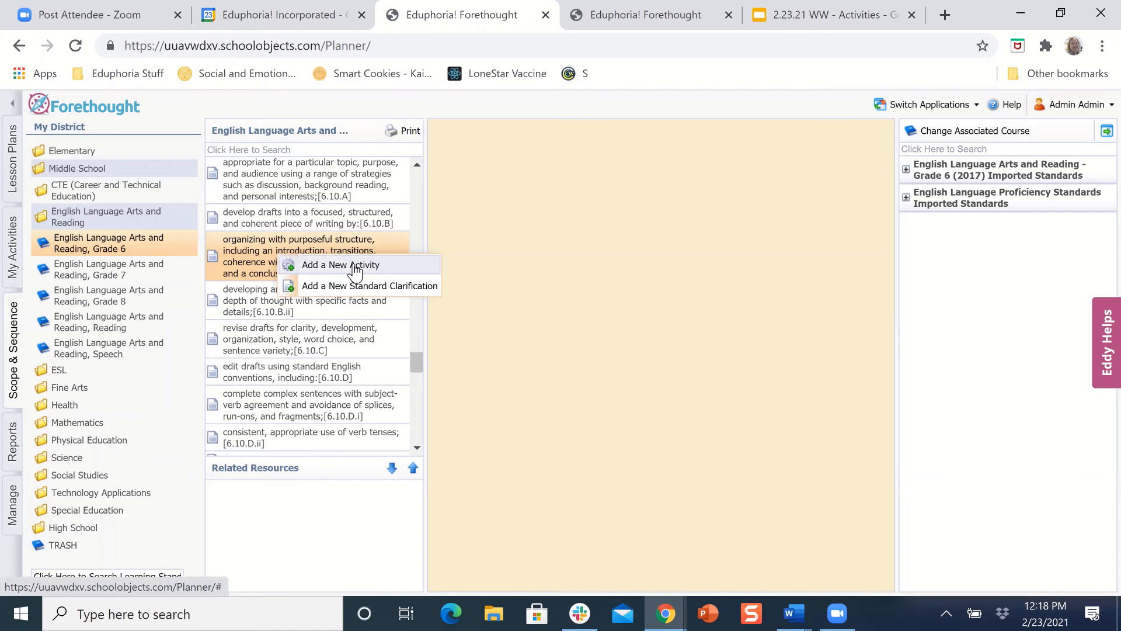
pyautogui.click(312, 271)
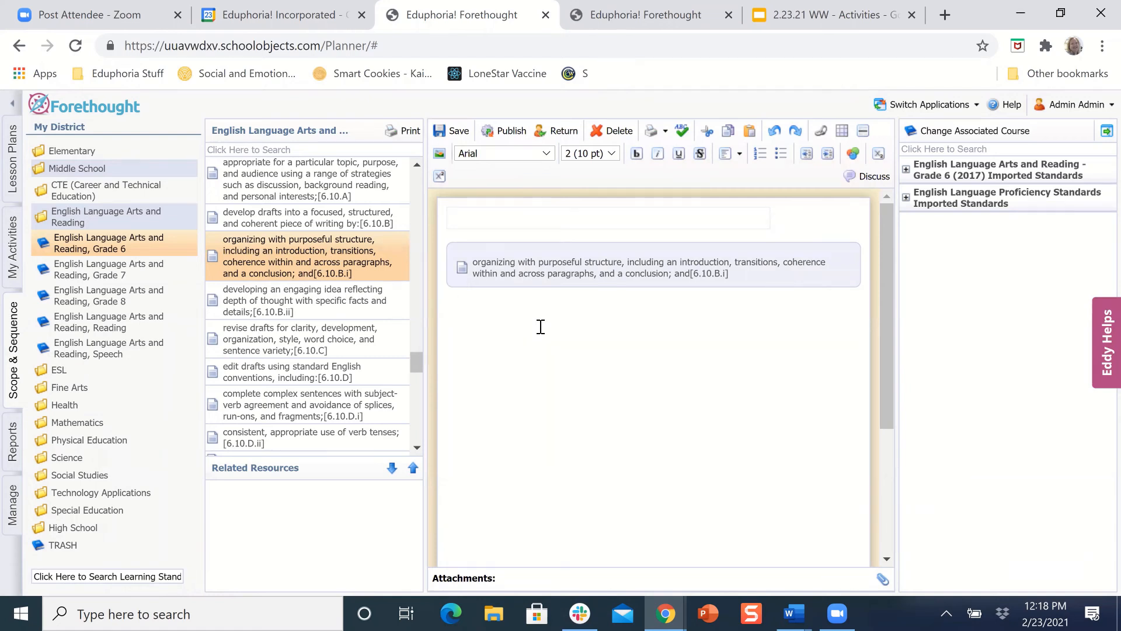
# Title the new activity "E6-W-paragraph Stucture"
pyautogui.click(480, 221)
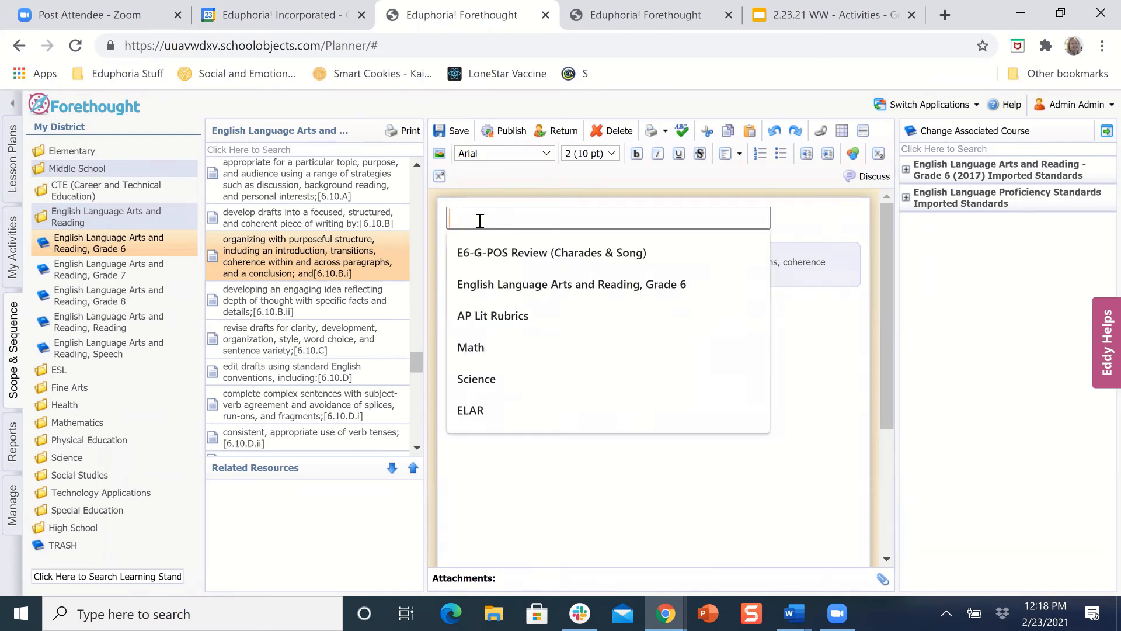
pyautogui.write('E')
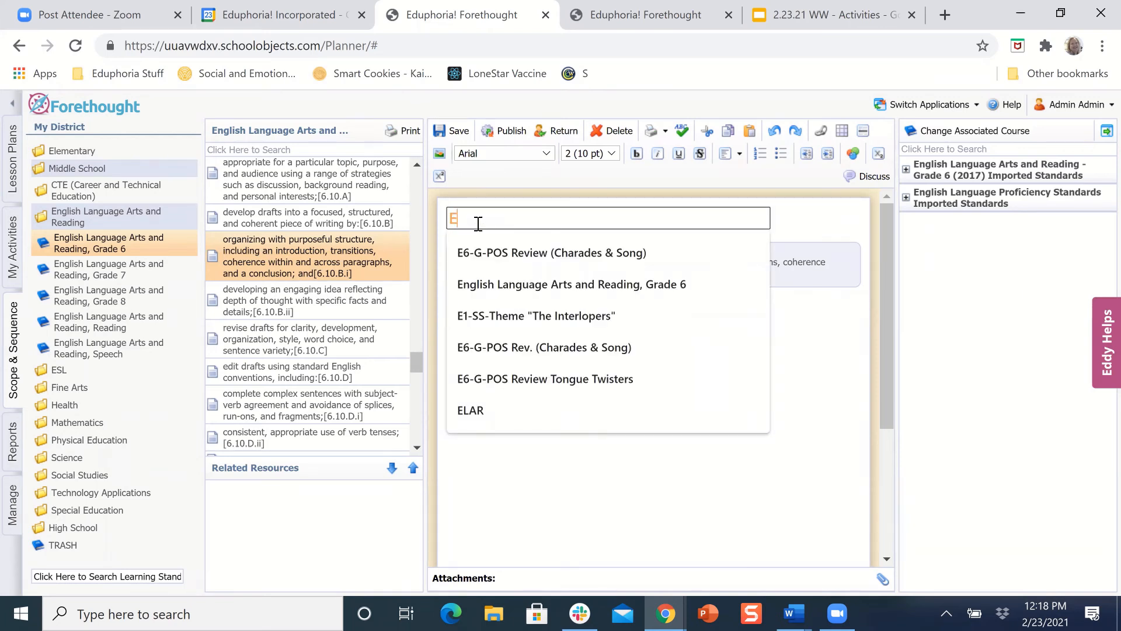
pyautogui.write('6')
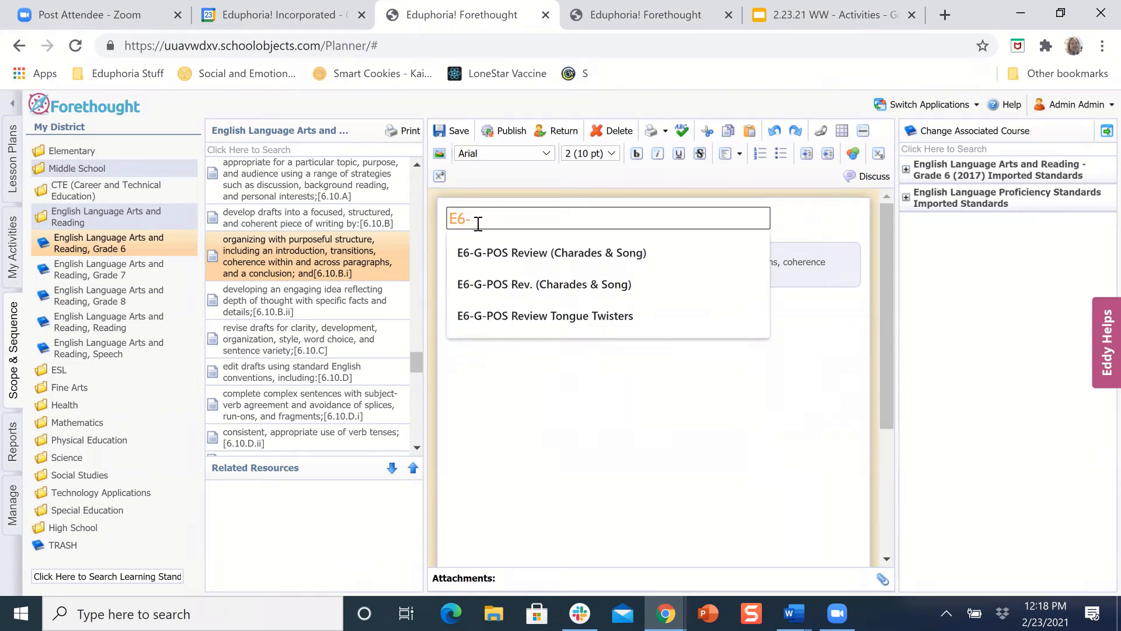
pyautogui.write('-SS')
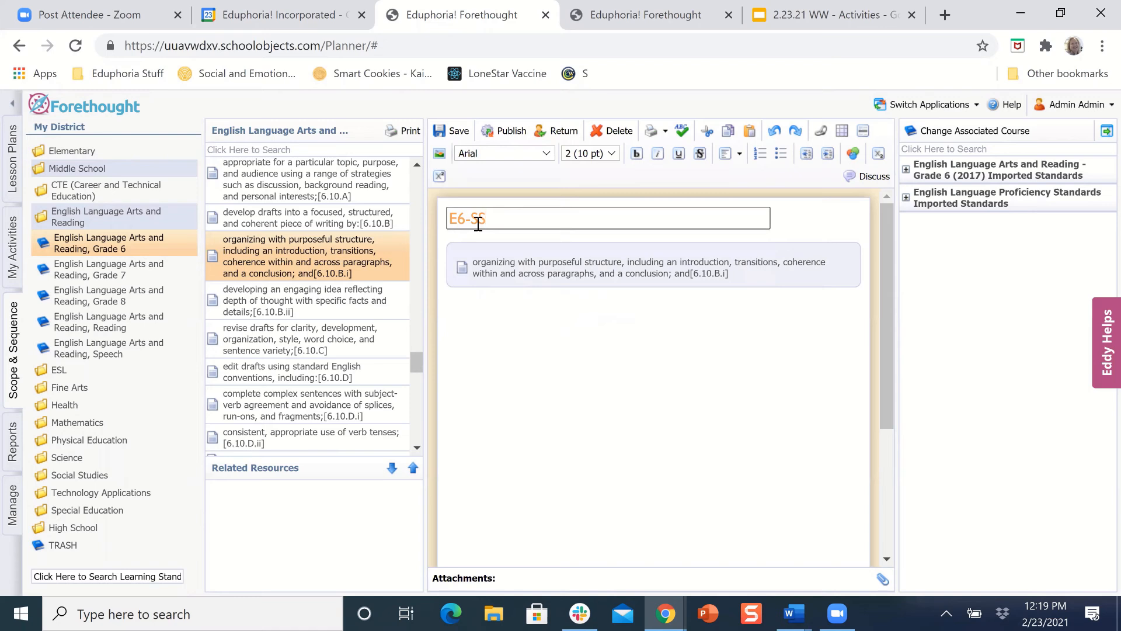
pyautogui.write('-')
pyautogui.press('BackSpace')
pyautogui.press('BackSpace')
pyautogui.press('BackSpace')
pyautogui.click(497, 278)
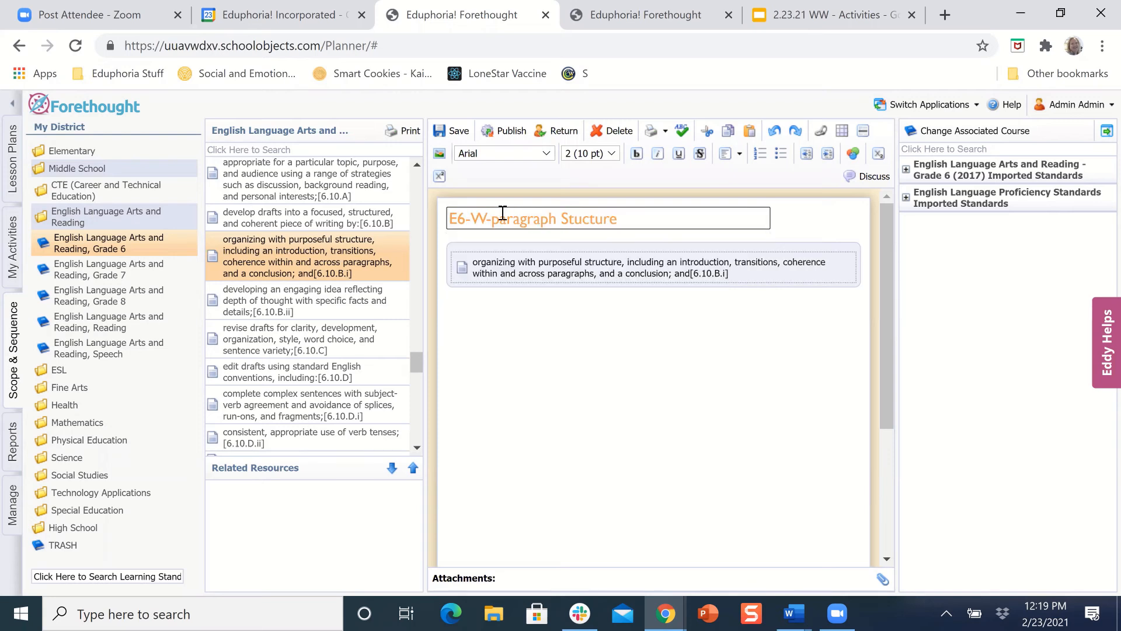
# Correct the activity title to "E6-W-Paragraph Stucture" and expand the associated course's English Language Arts and Reading - Grade 6 (2017) Imported Standards
pyautogui.click(497, 221)
pyautogui.press('BackSpace')
pyautogui.write('P')
pyautogui.click(514, 309)
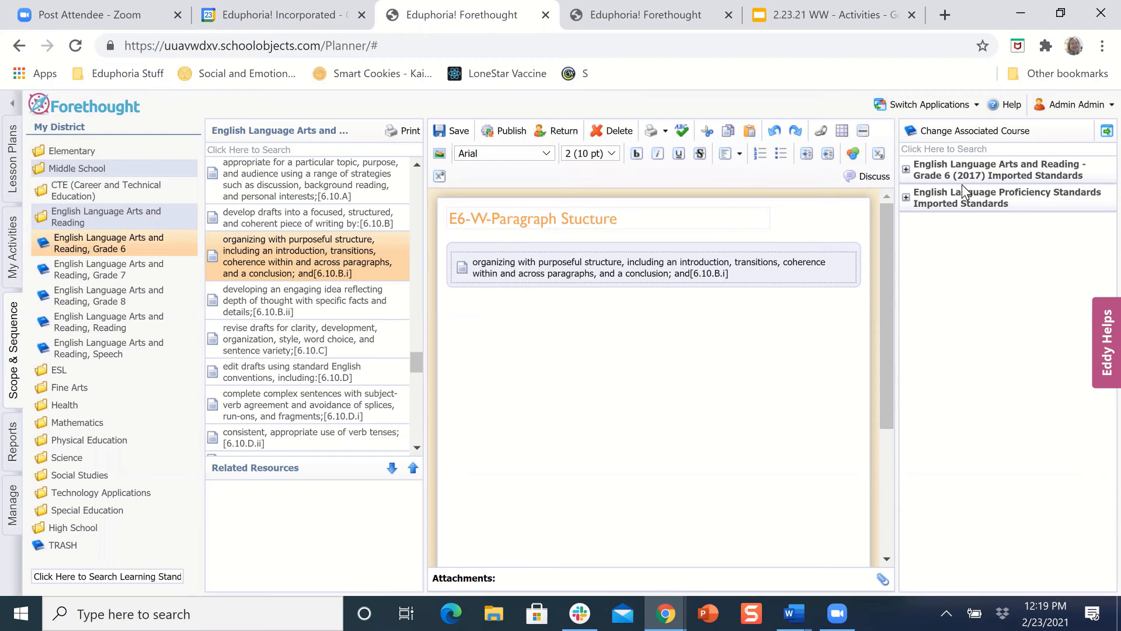
pyautogui.click(937, 170)
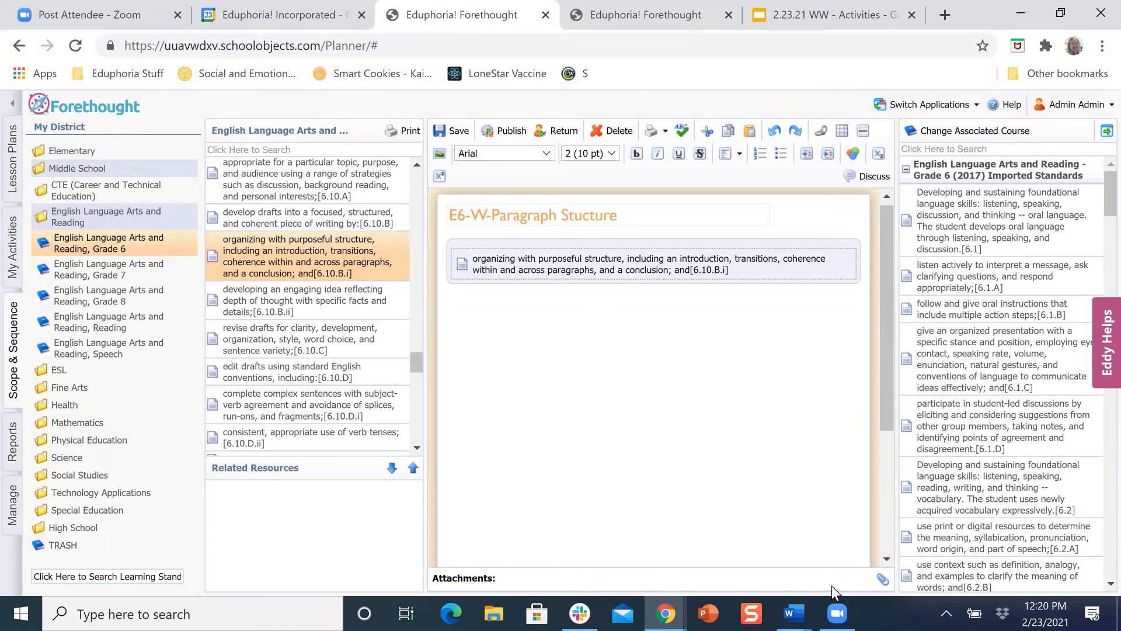
pyautogui.scroll(-3, 768, 492)
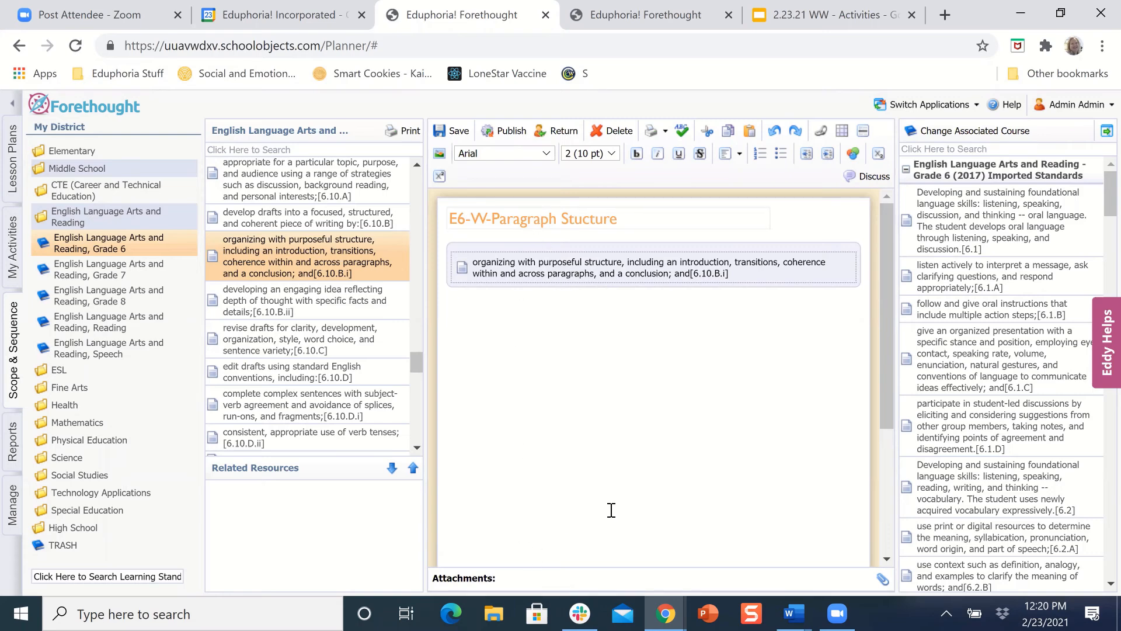
# Save the new activity and reload the Forethought page
pyautogui.click(442, 134)
pyautogui.click(74, 47)
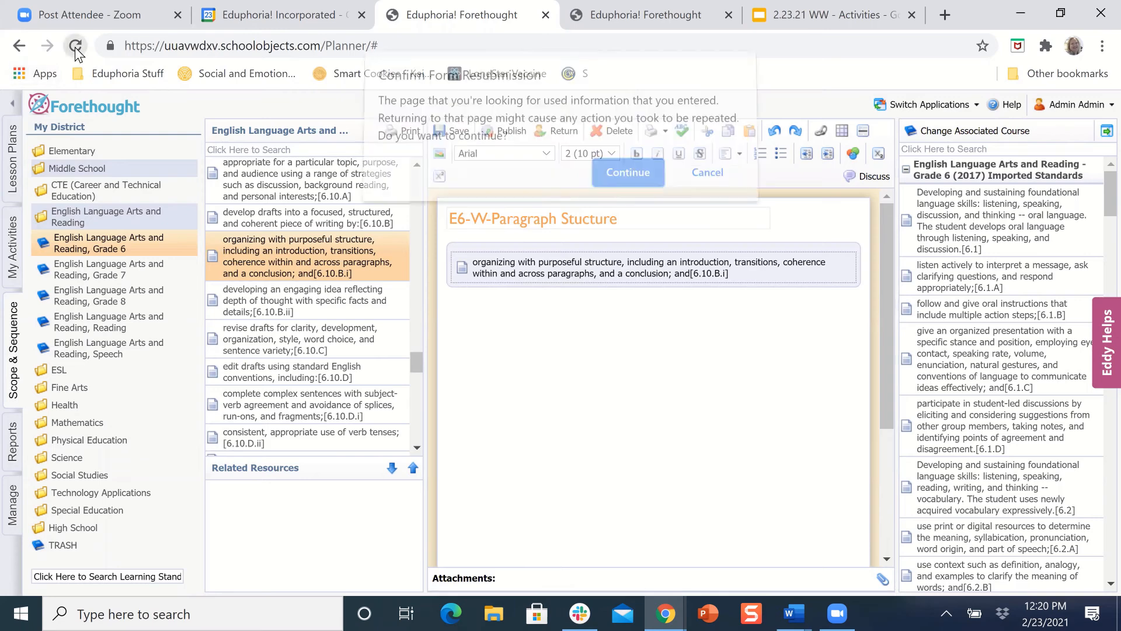
pyautogui.press('Return')
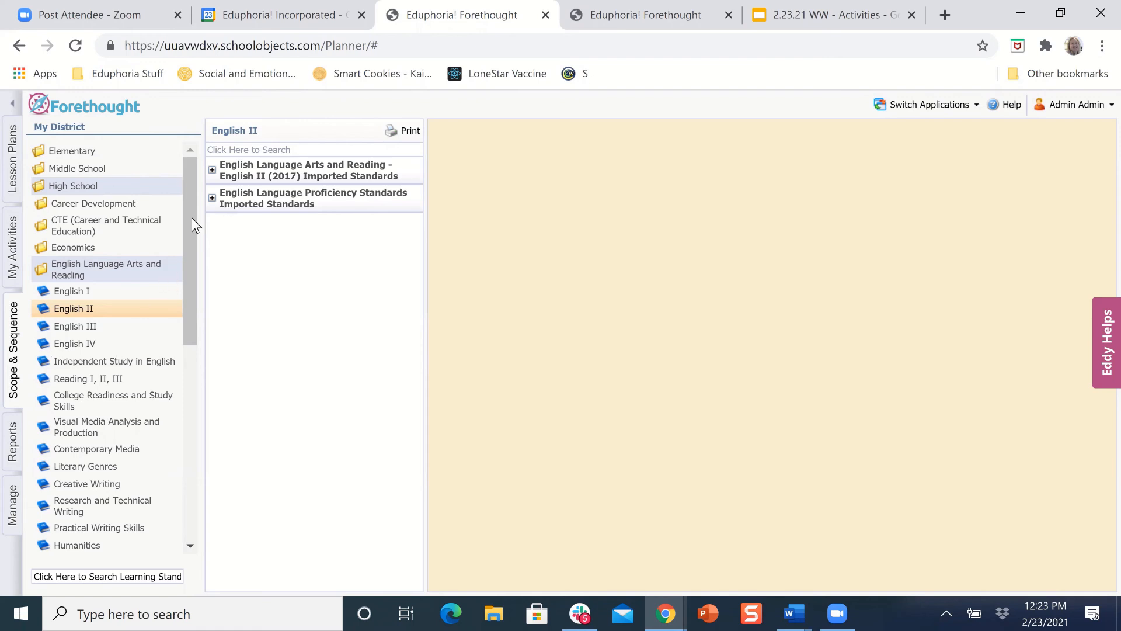
# Reopen the Middle School English Language Arts and Reading, Grade 6 course and expand its 2017 imported standards
pyautogui.click(83, 169)
pyautogui.click(107, 249)
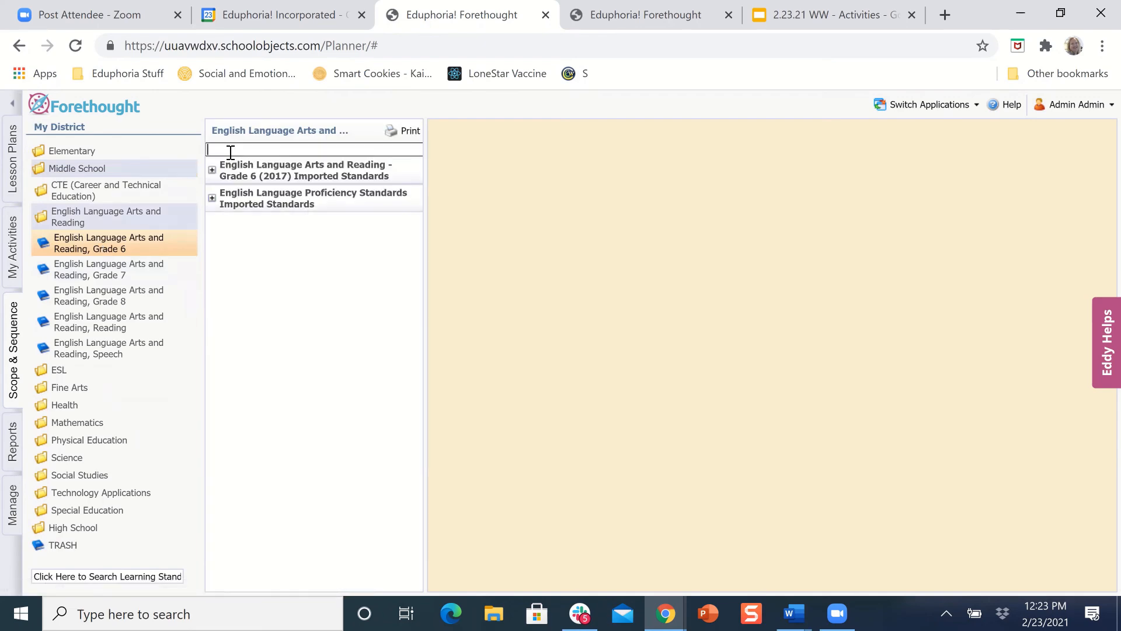
pyautogui.click(245, 175)
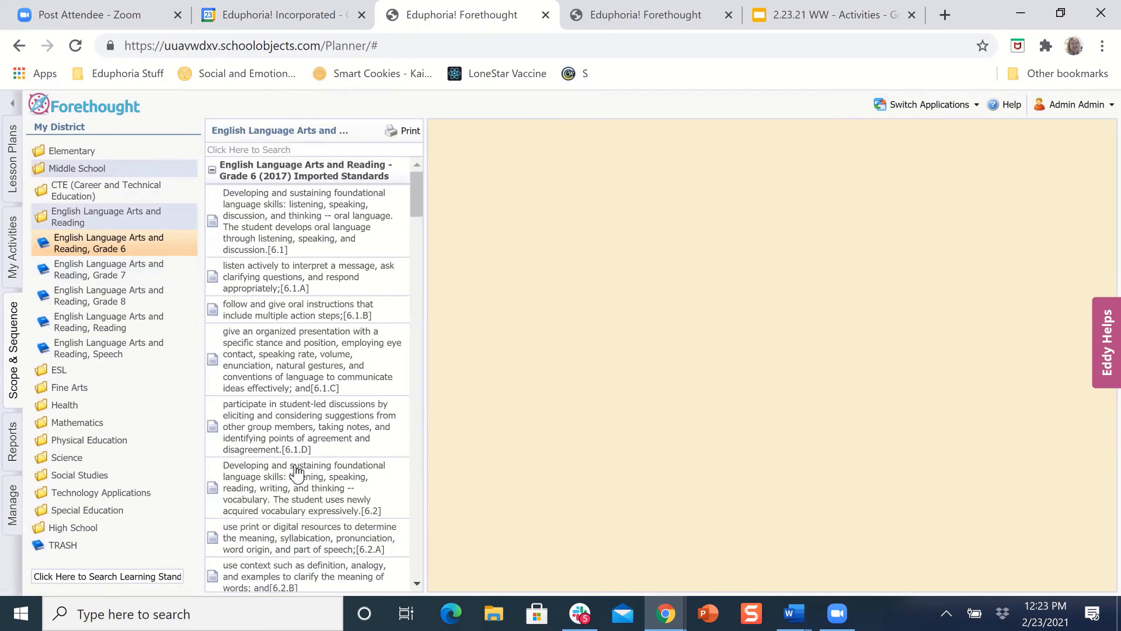
# Select standard 6.10.D on editing drafts and open its related resource "E6-G-POS Review Tongue Twisters"
pyautogui.scroll(-10, 296, 474)
pyautogui.scroll(-10, 296, 474)
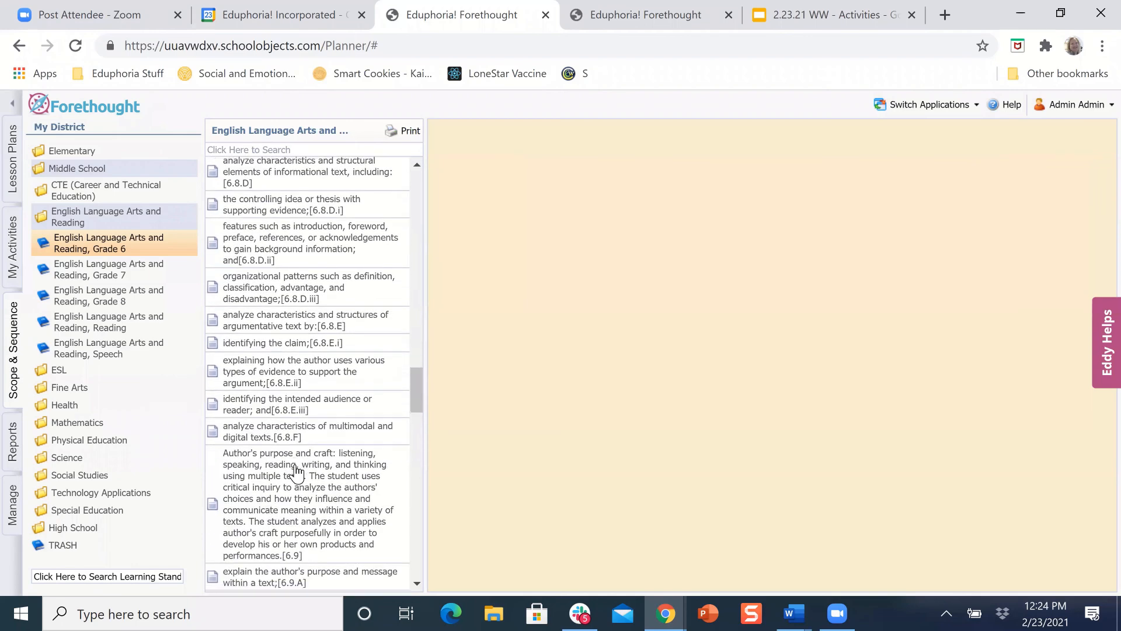
pyautogui.scroll(-5, 296, 472)
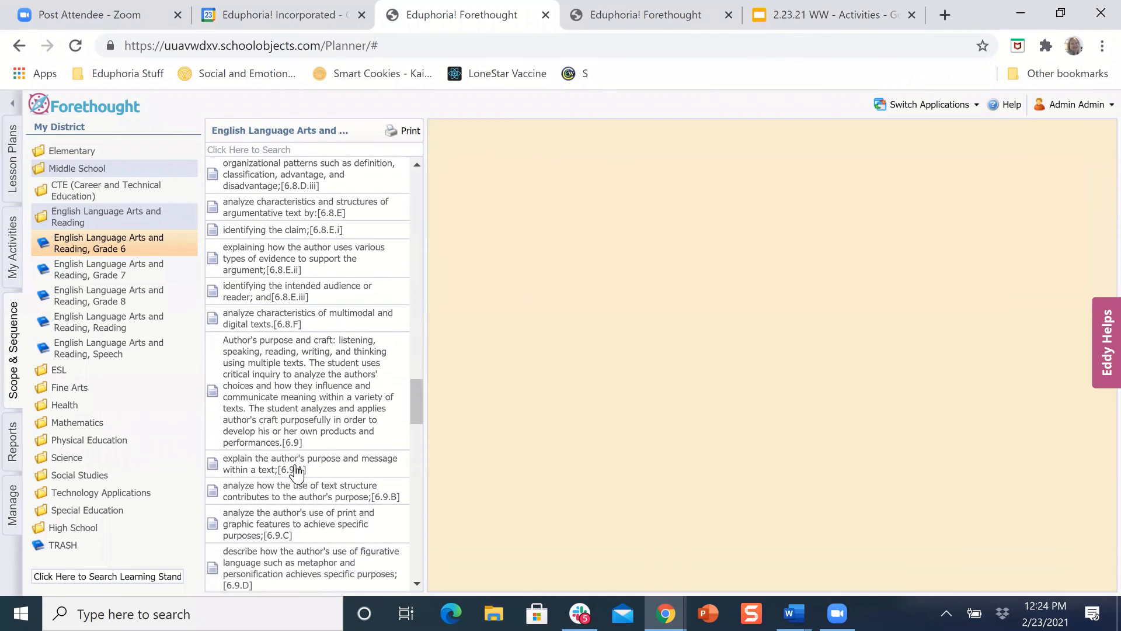
pyautogui.scroll(-5, 296, 473)
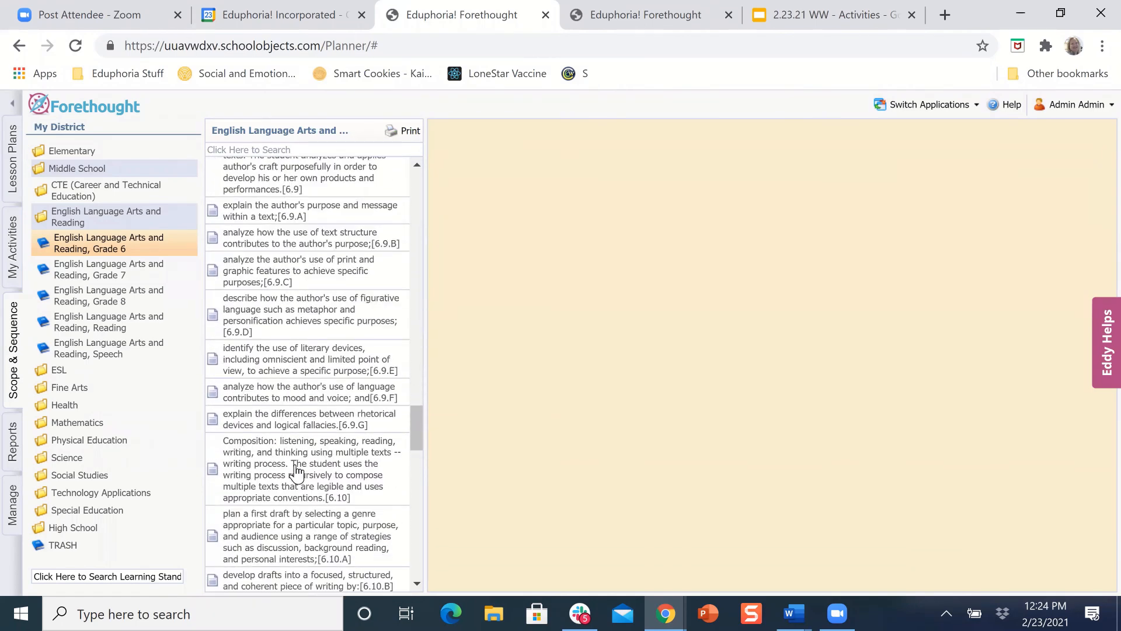
pyautogui.scroll(-3, 291, 409)
pyautogui.click(283, 447)
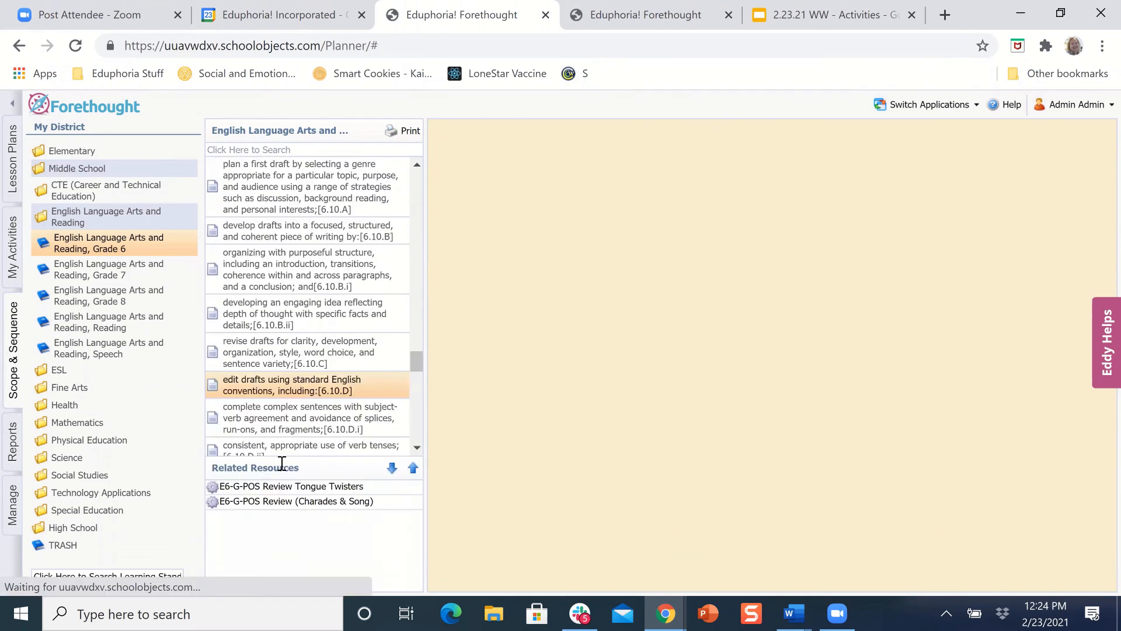
pyautogui.click(283, 486)
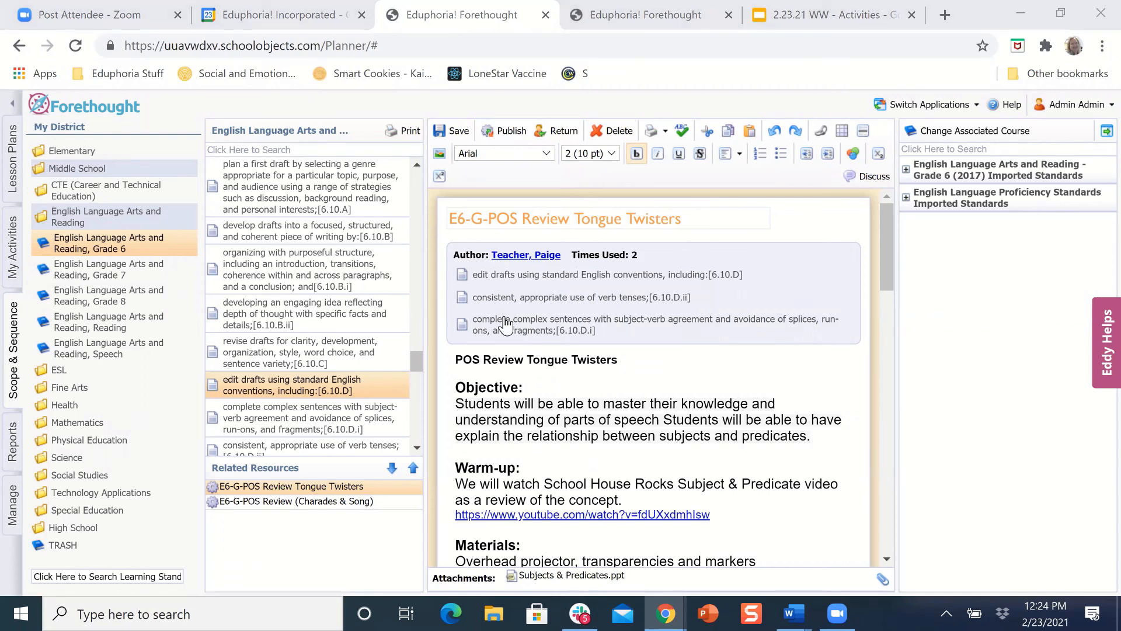
pyautogui.scroll(-3, 329, 411)
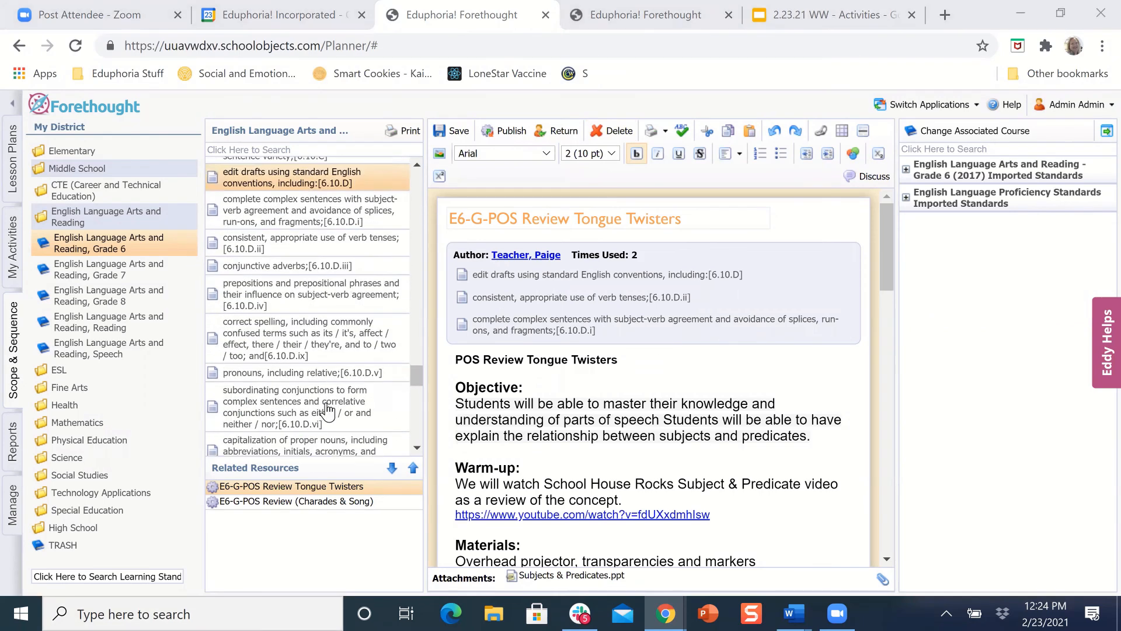
pyautogui.scroll(10, 328, 410)
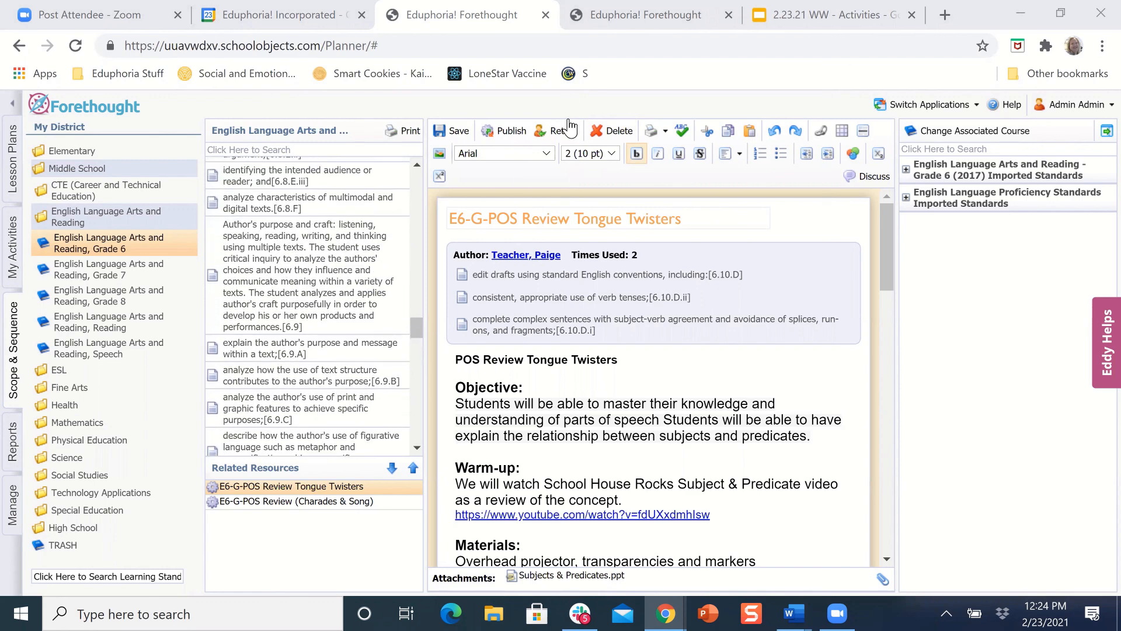
# Switch to the Google Slides presentation, advance to the Online Help Section slide and open the Forethought teacher activities link
pyautogui.click(782, 16)
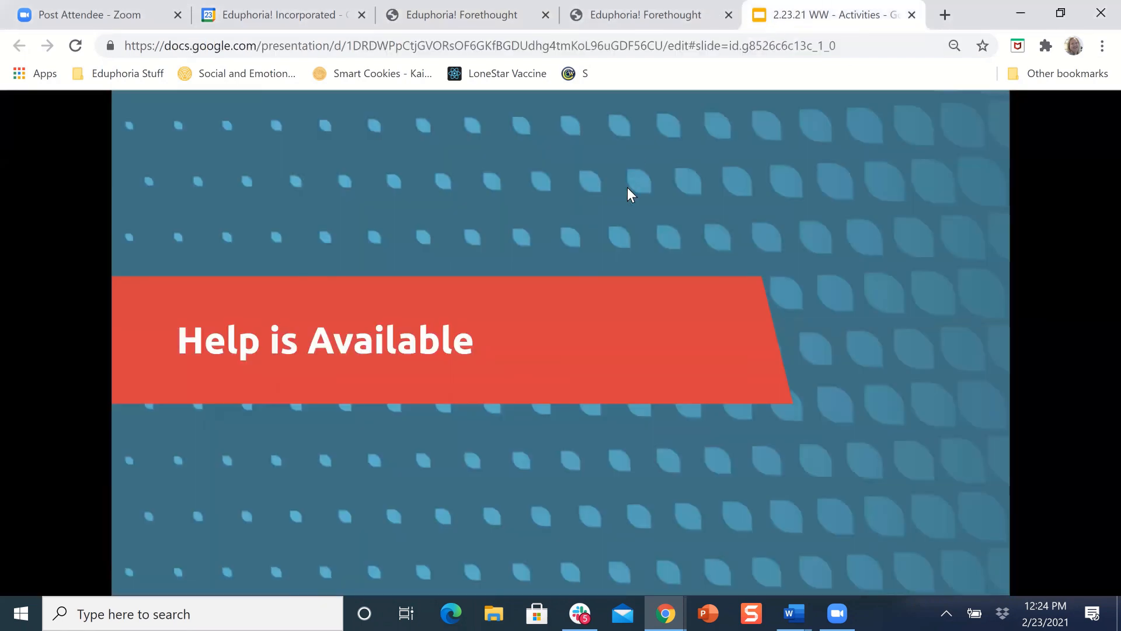
pyautogui.press('Right')
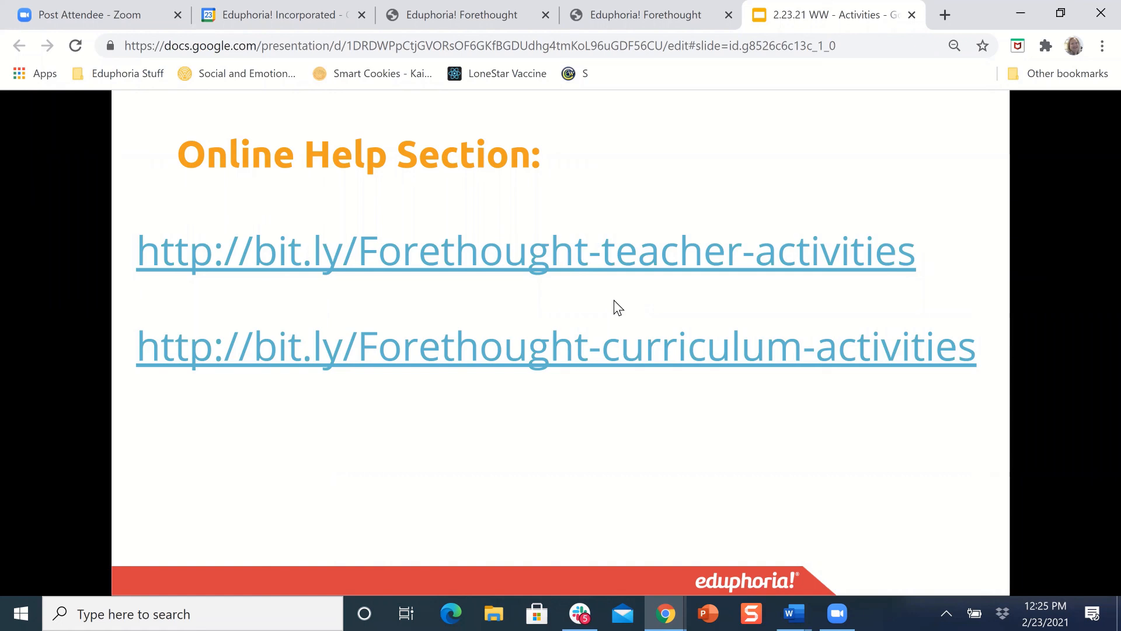
pyautogui.click(595, 259)
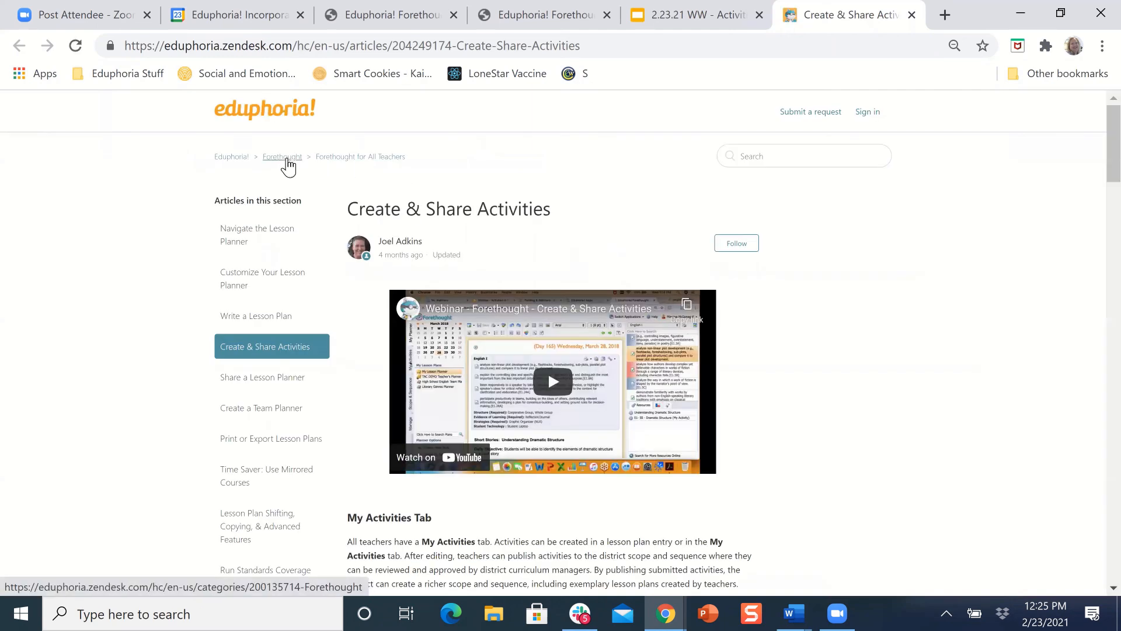
# Open the "Create & Share Activities" article from the Forethought help category and look through its instructions
pyautogui.click(286, 159)
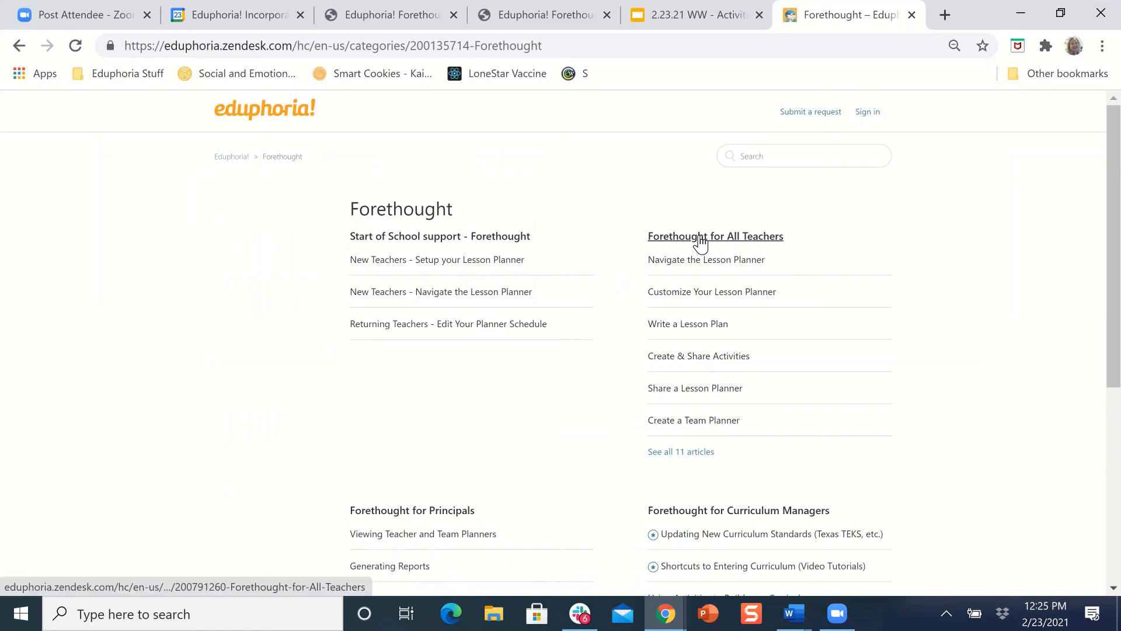
pyautogui.click(686, 363)
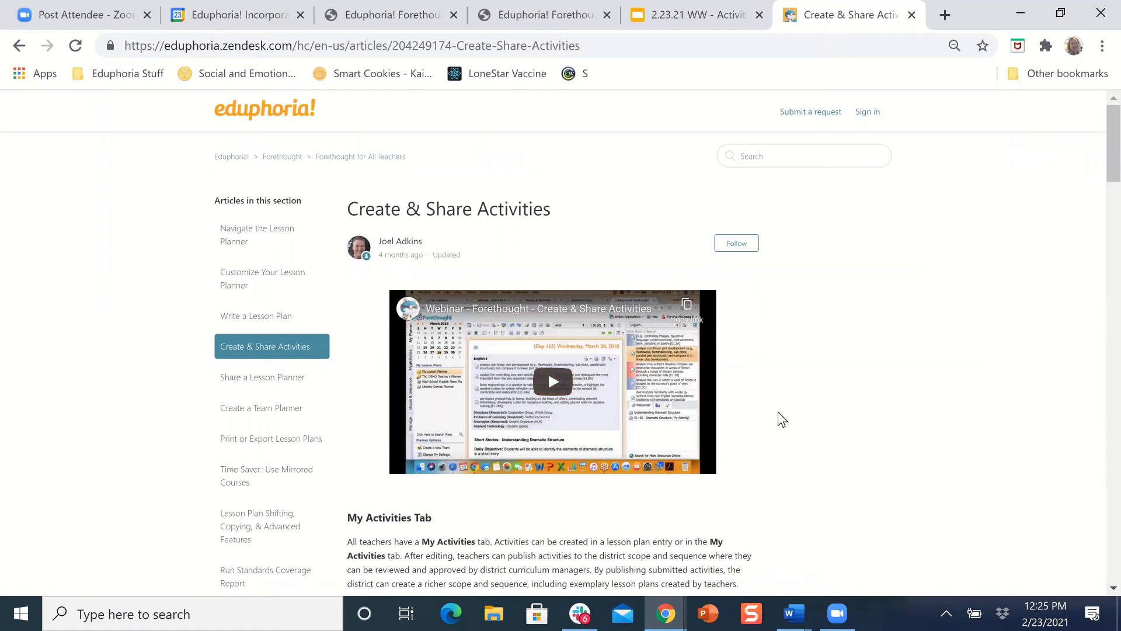
pyautogui.scroll(-1, 778, 415)
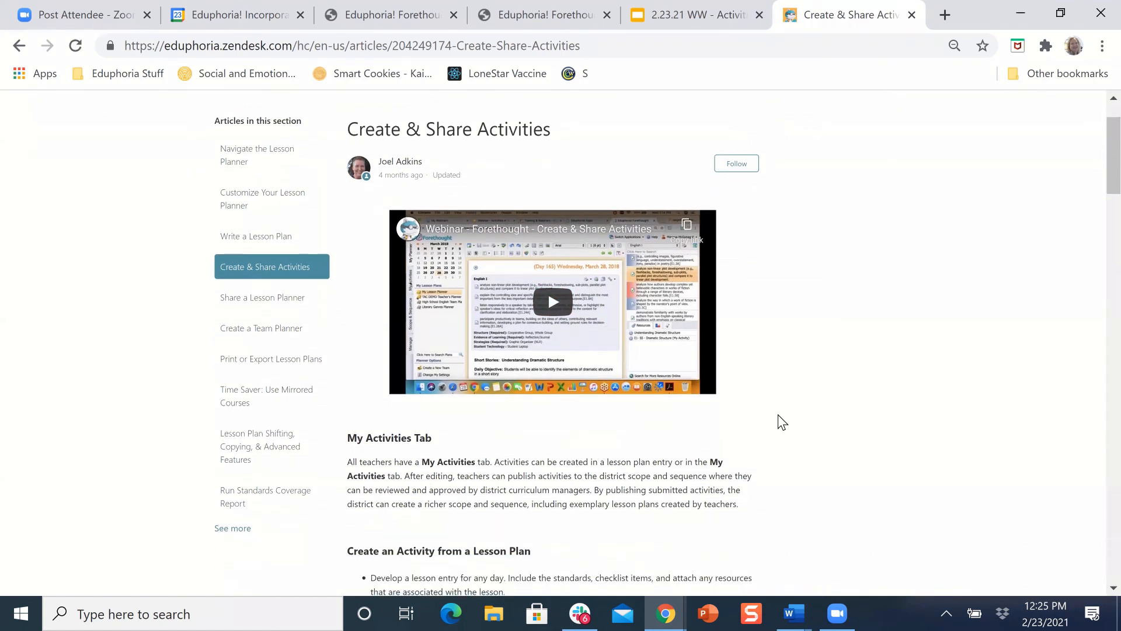
pyautogui.scroll(-1, 779, 416)
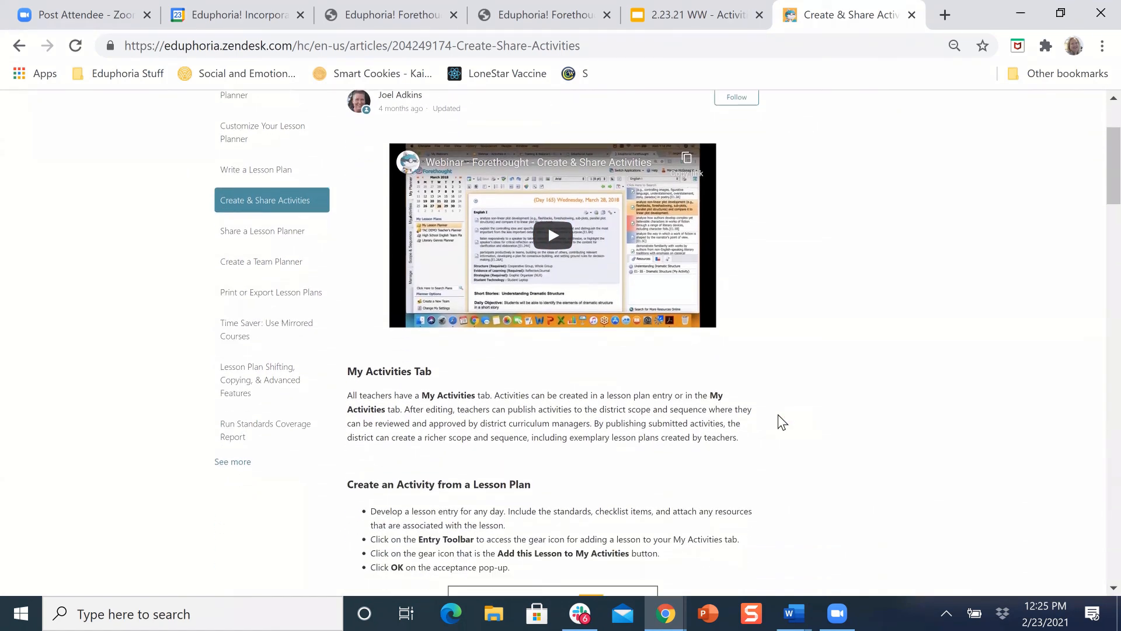
pyautogui.scroll(-5, 778, 415)
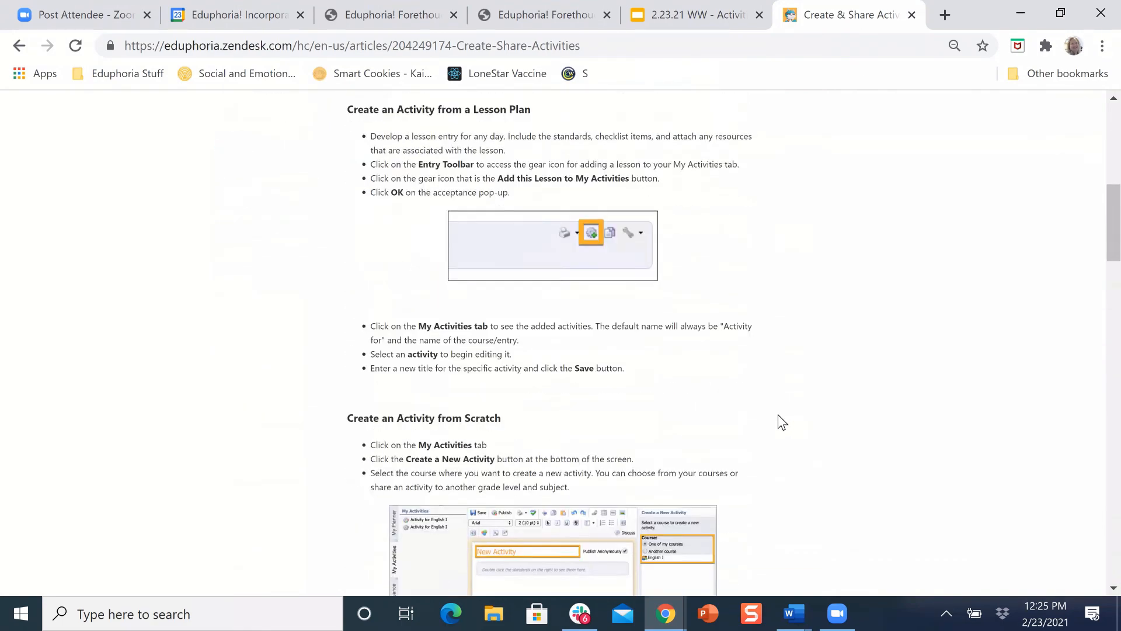
pyautogui.scroll(-6, 778, 415)
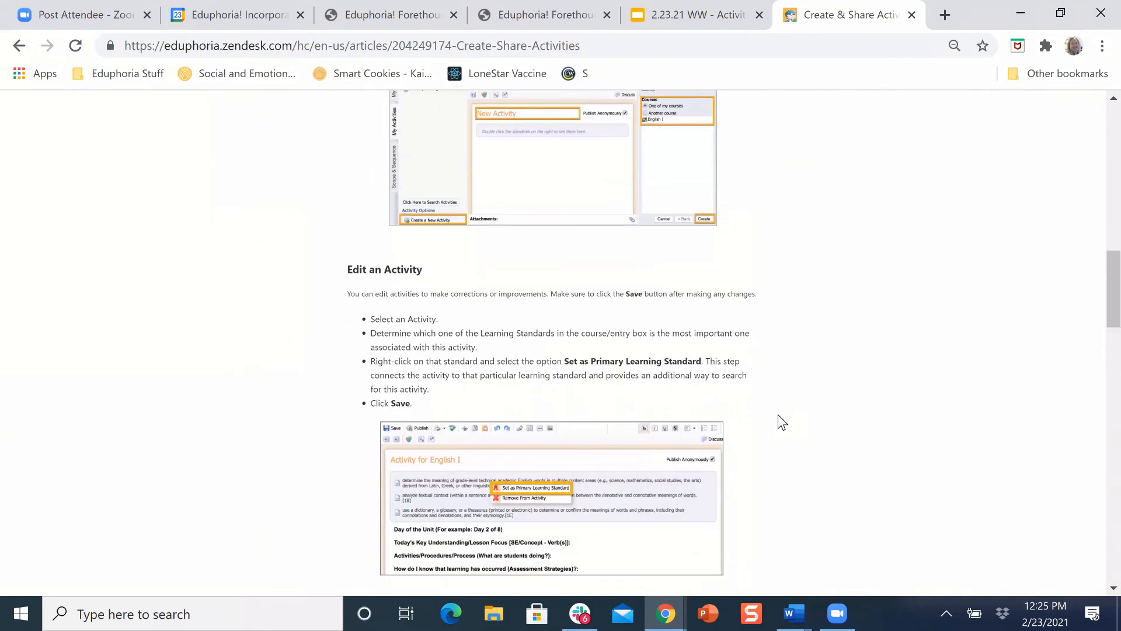
pyautogui.scroll(-3, 777, 415)
pyautogui.press('Home')
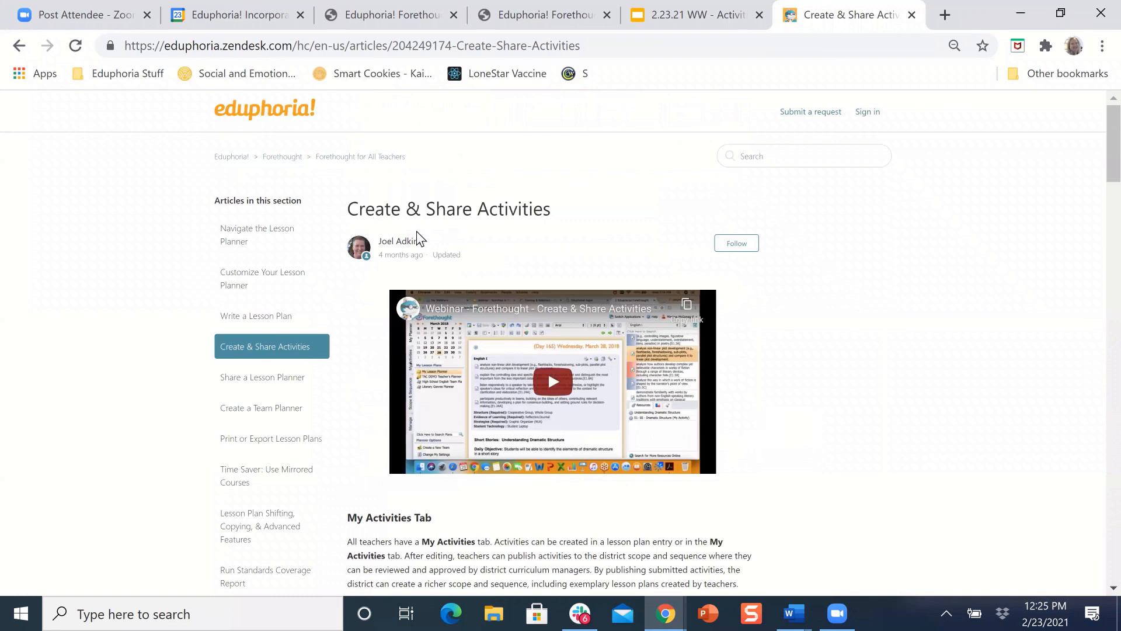
# Open "Using Activities to Build your Curriculum" from the Forethought for Curriculum Managers help articles and look through its sections
pyautogui.click(279, 161)
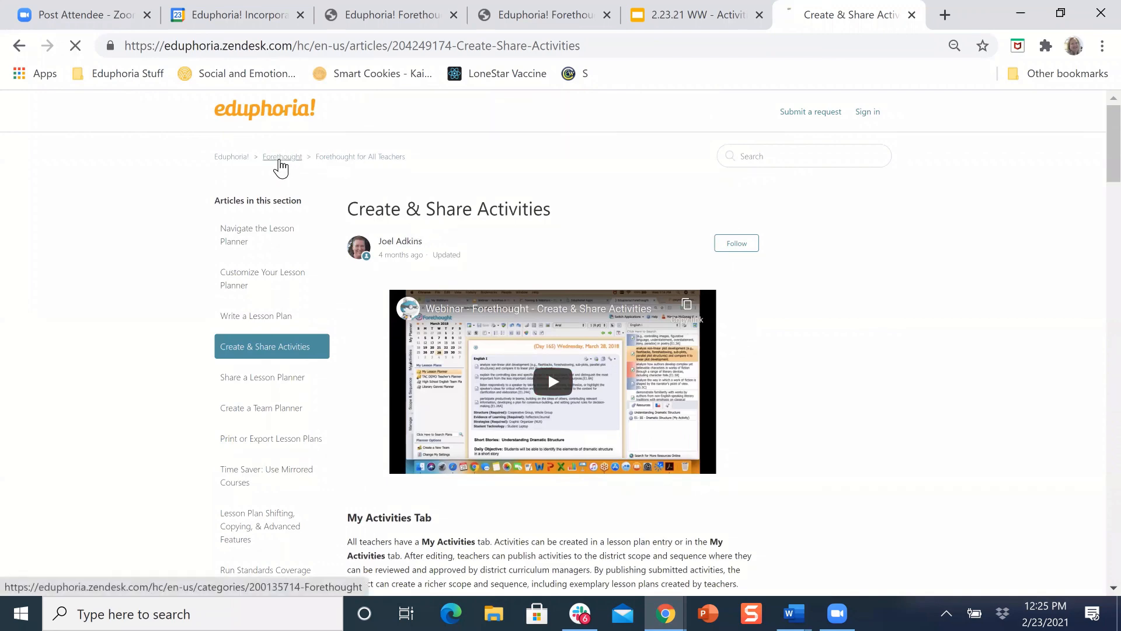
pyautogui.scroll(-1, 643, 462)
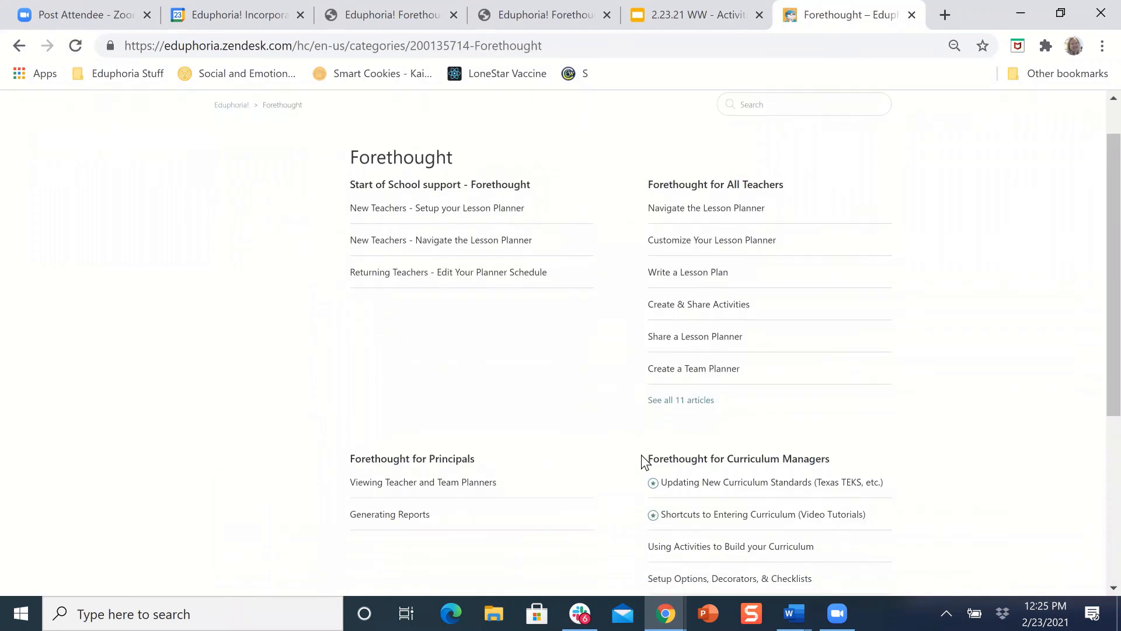
pyautogui.scroll(-1, 641, 454)
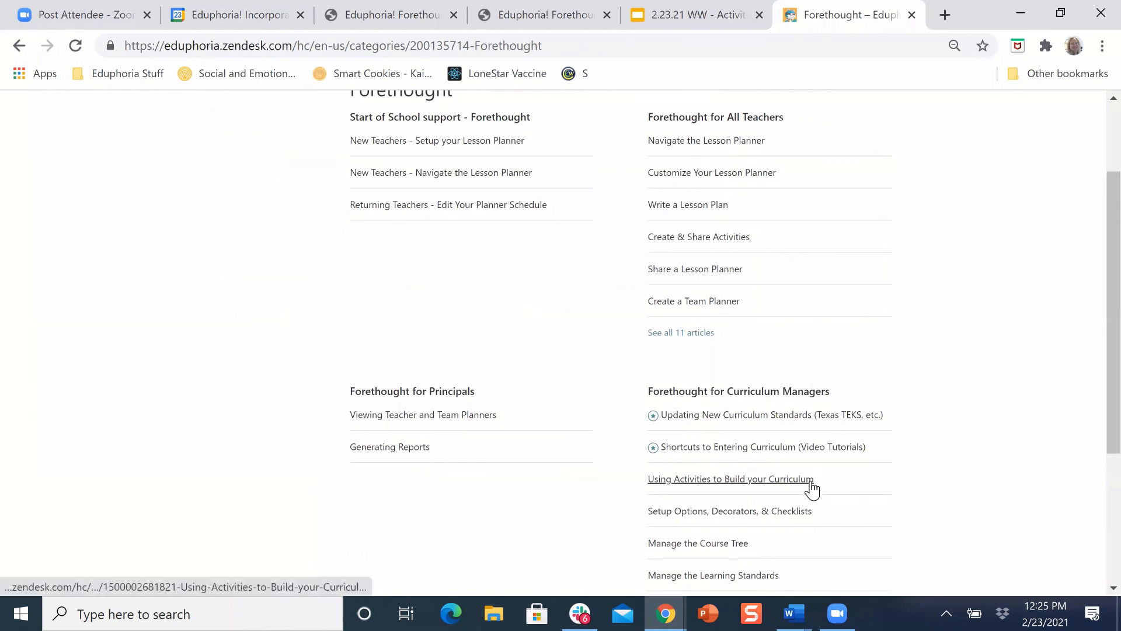
pyautogui.scroll(-2, 811, 488)
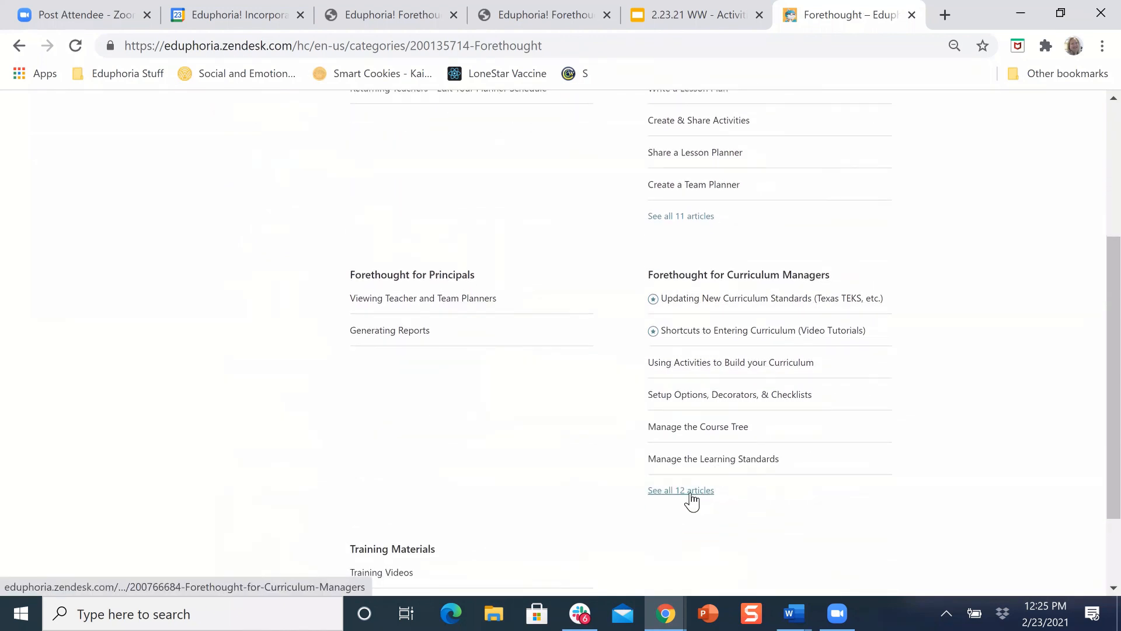
pyautogui.click(691, 365)
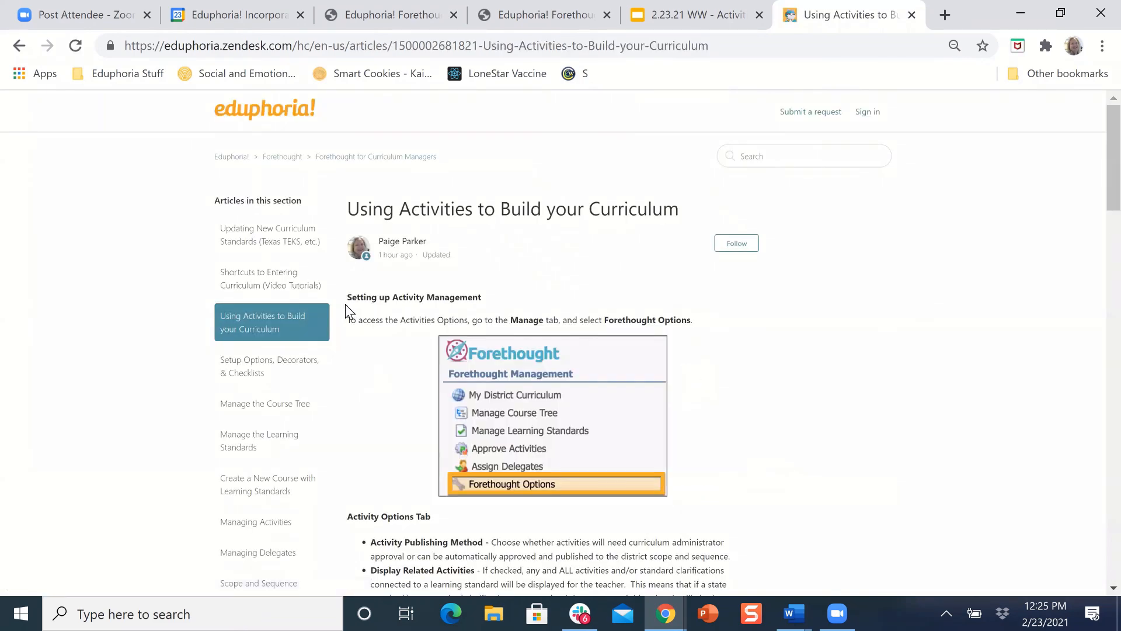
pyautogui.scroll(-3, 711, 454)
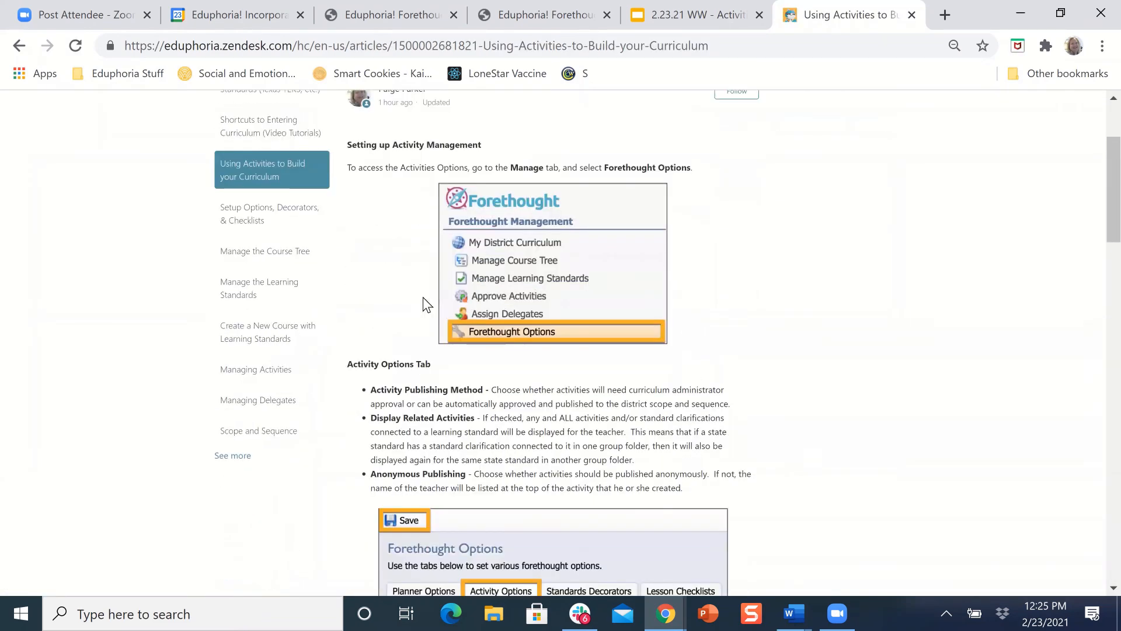
pyautogui.scroll(-10, 737, 487)
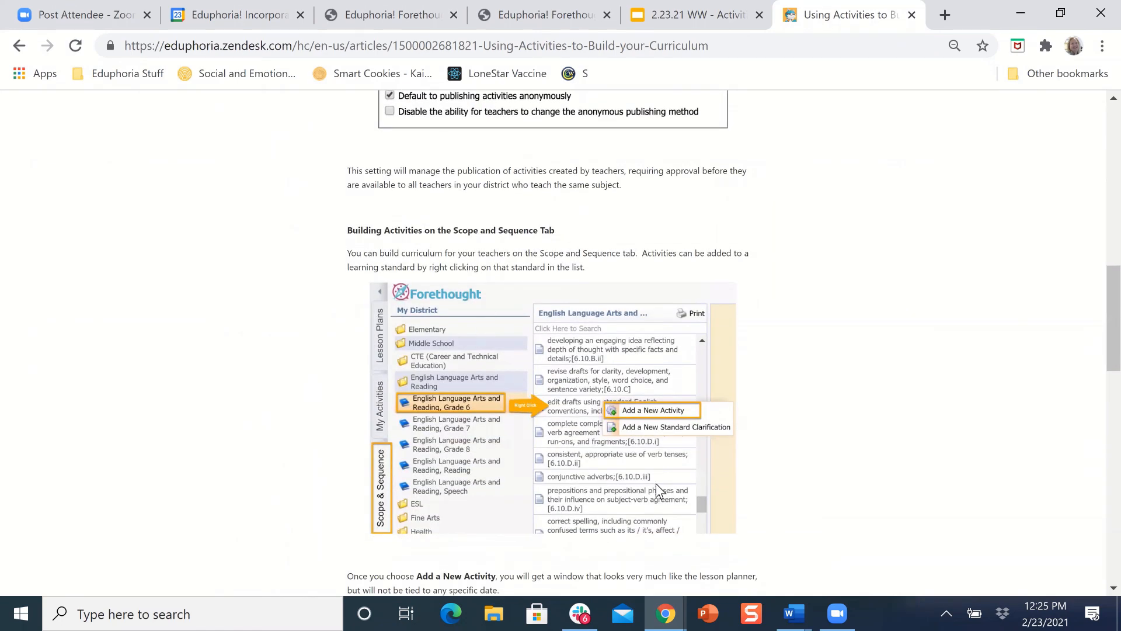
pyautogui.scroll(-4, 708, 488)
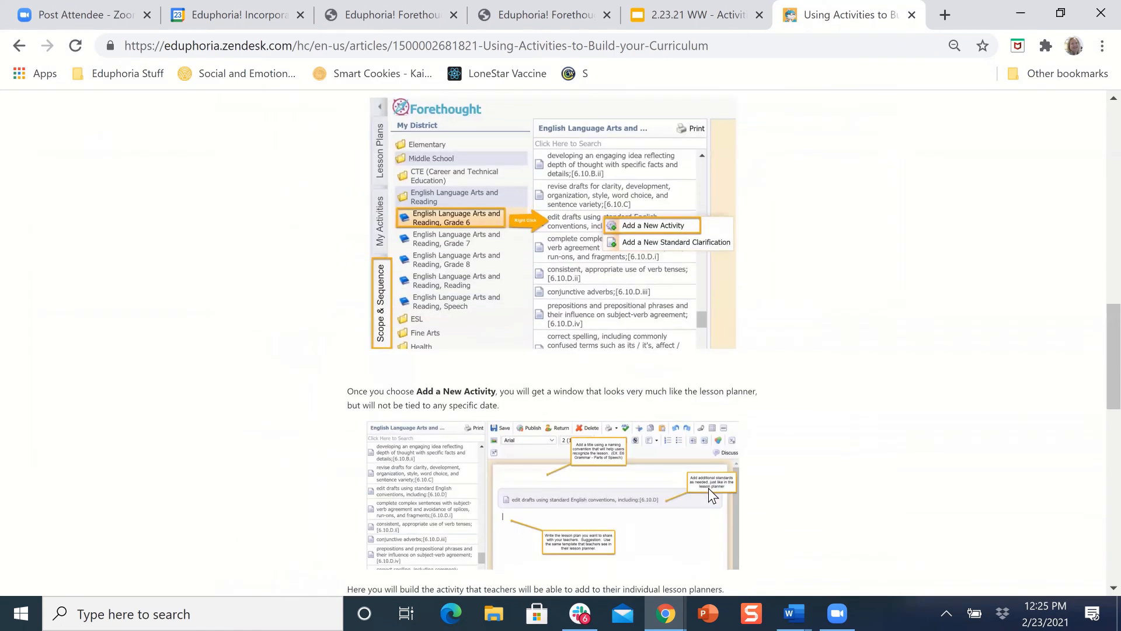
pyautogui.scroll(-7, 709, 488)
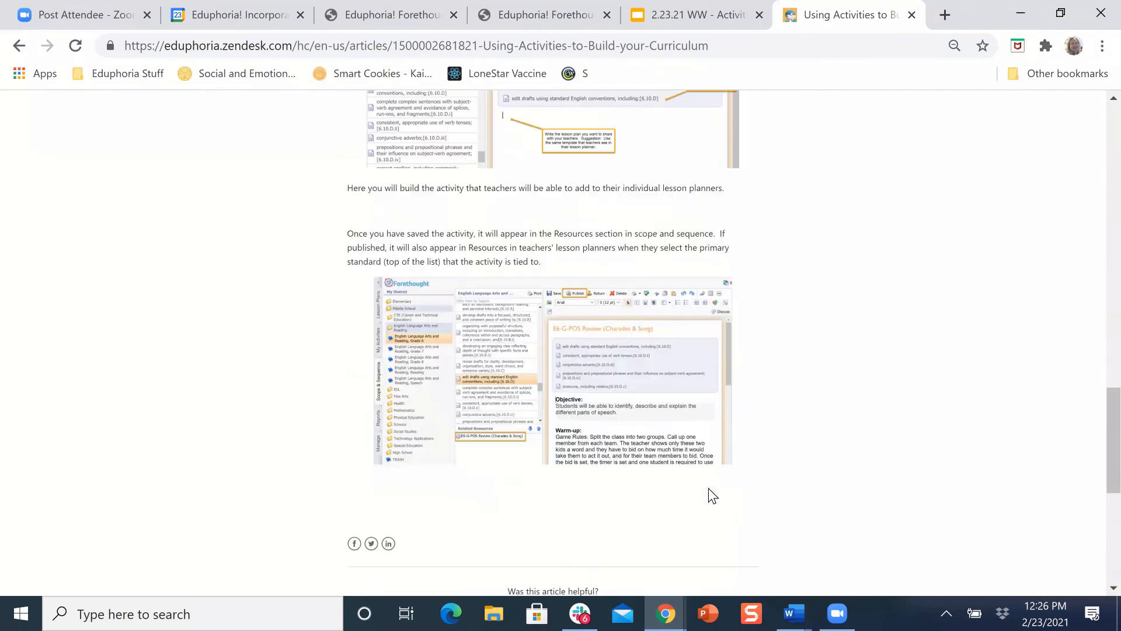
pyautogui.scroll(10, 709, 488)
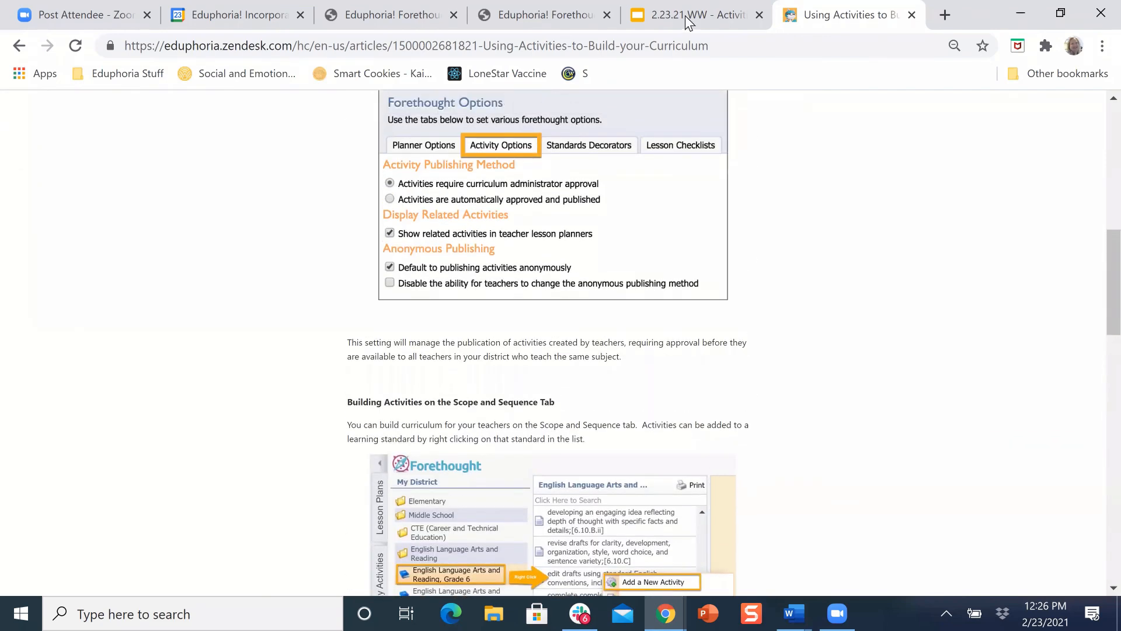
# Return to the Google Slides presentation and advance to the closing slide
pyautogui.click(685, 16)
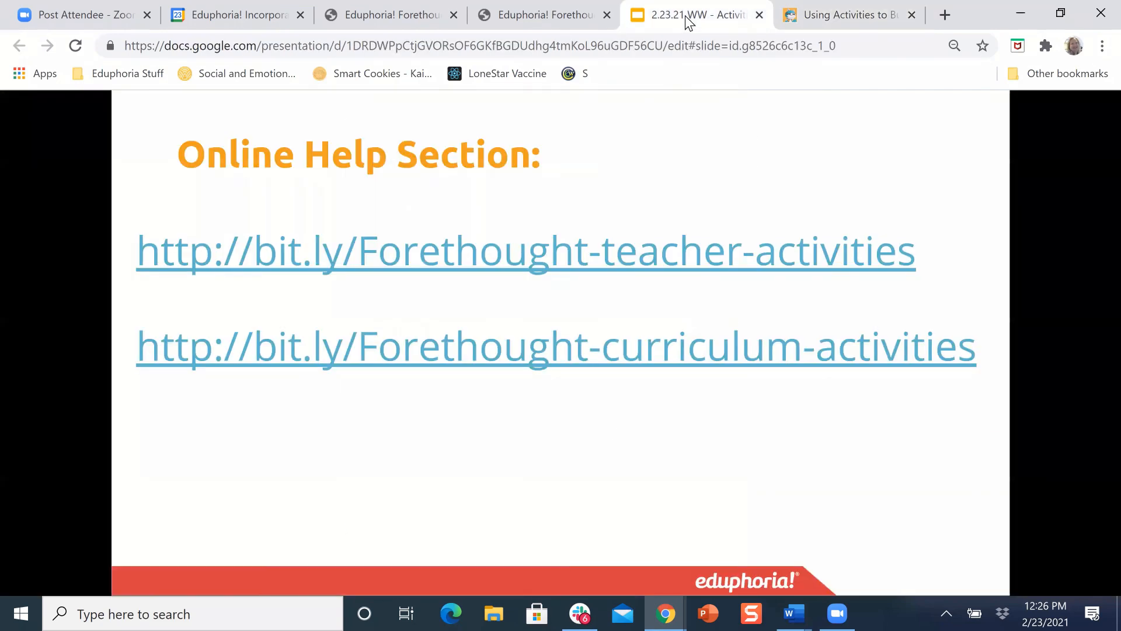
pyautogui.click(699, 457)
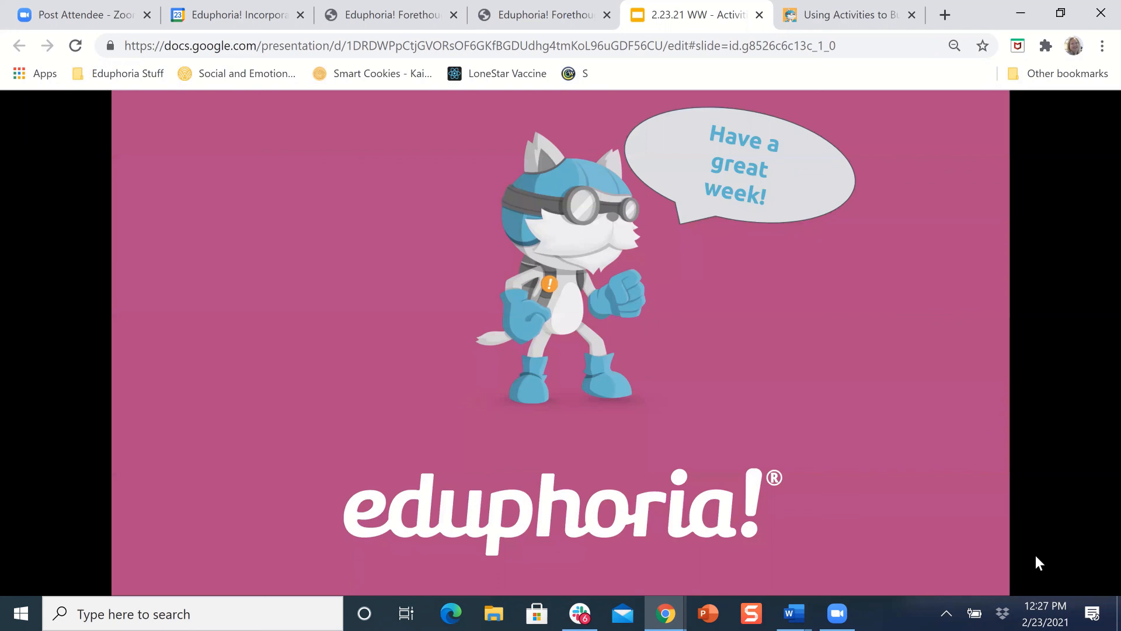